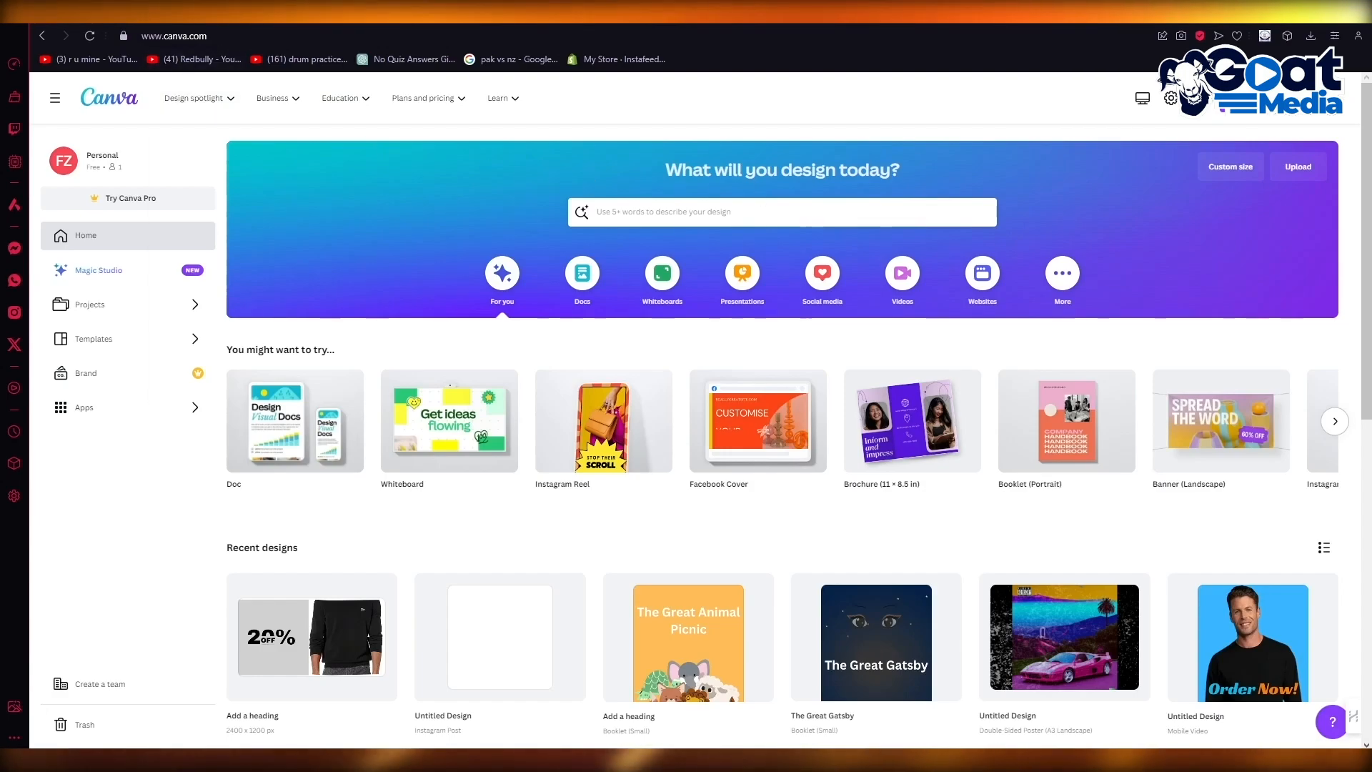
- Search the web for cpagrip in a new browser tab, close that tab and return to Canva
key(ctrl+t)
text(cp)
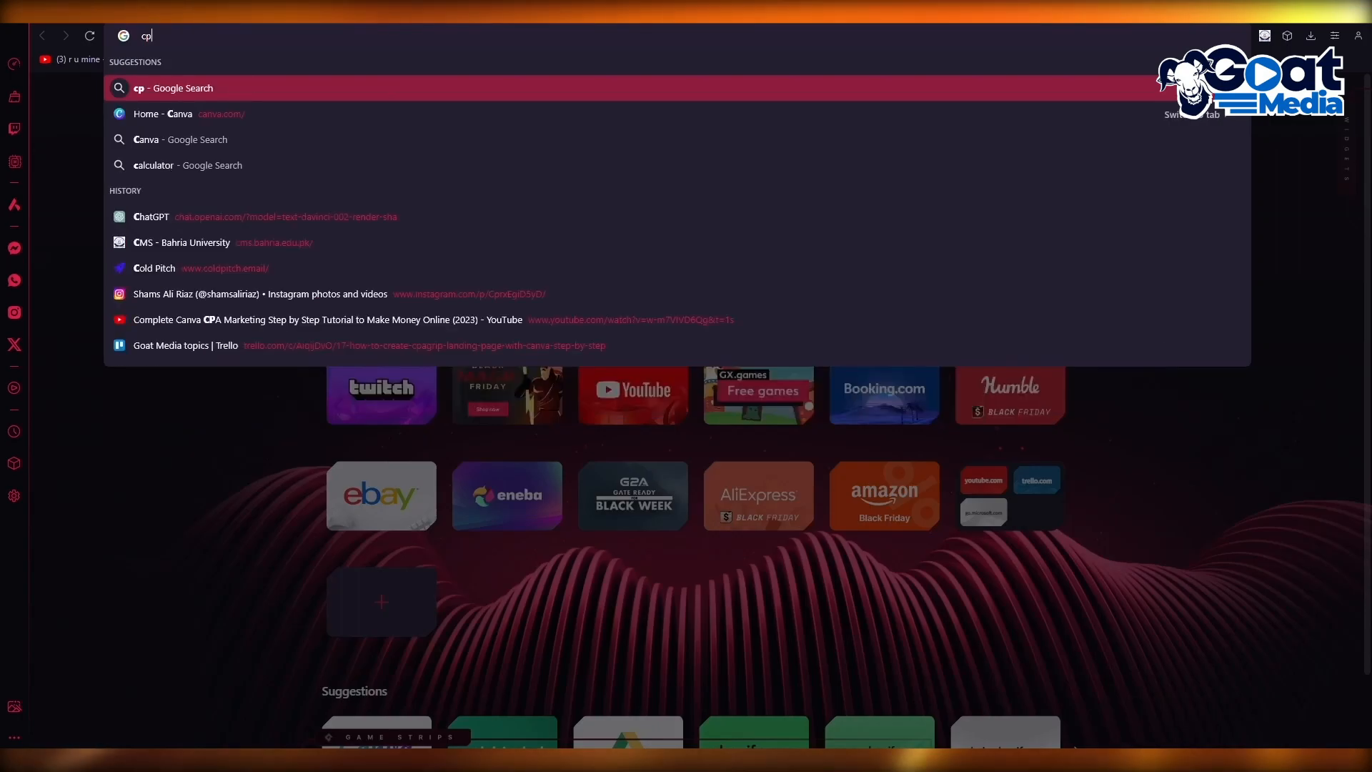
text(agrip)
key(Return)
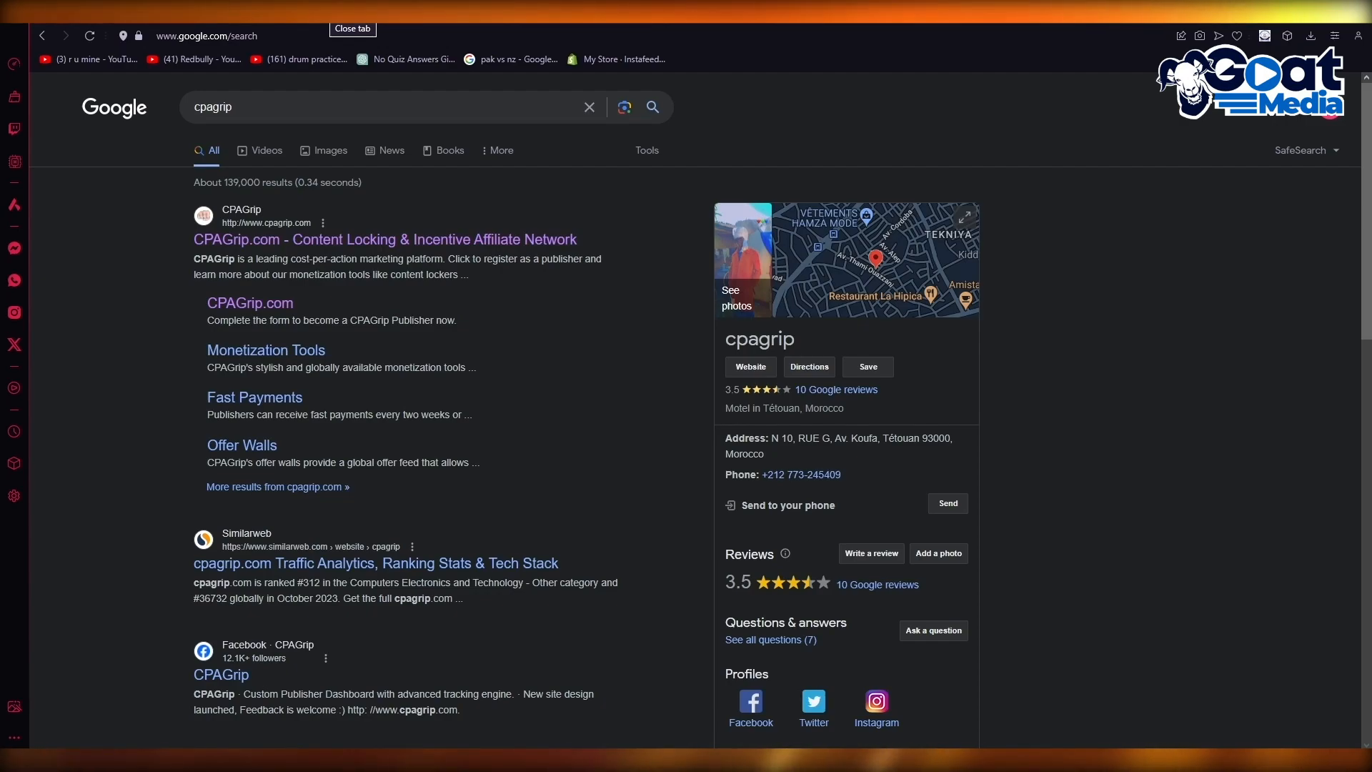
click(325, 12)
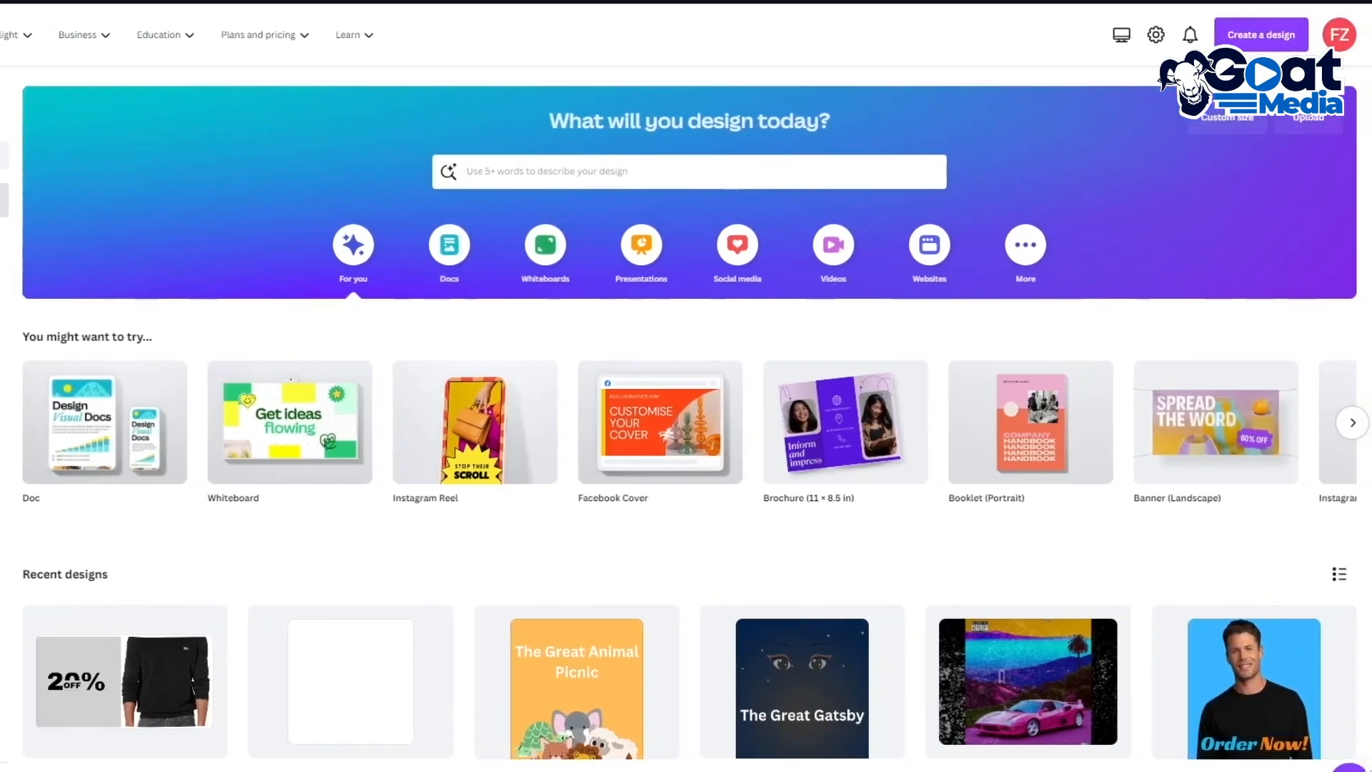
- Search the Canva templates for "ad creative"
click(492, 172)
text(a)
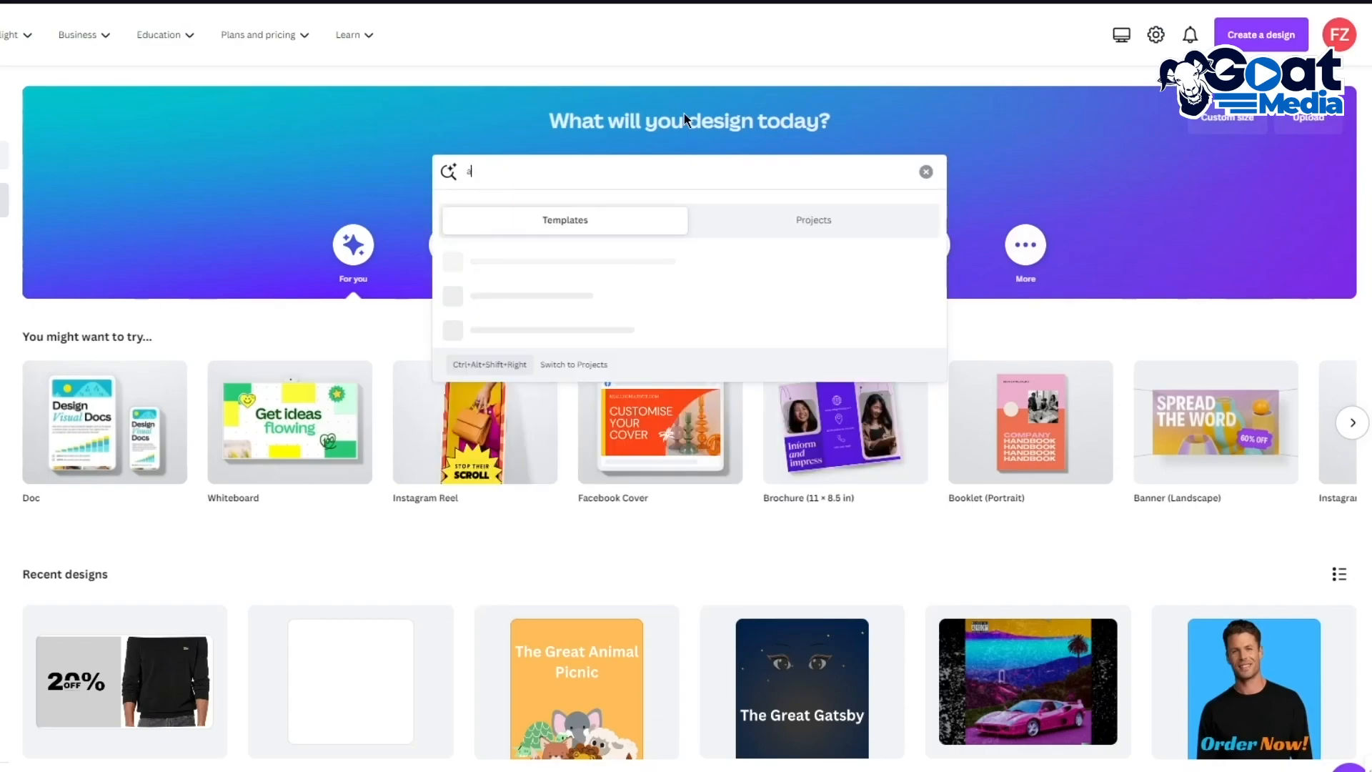
text(d creative)
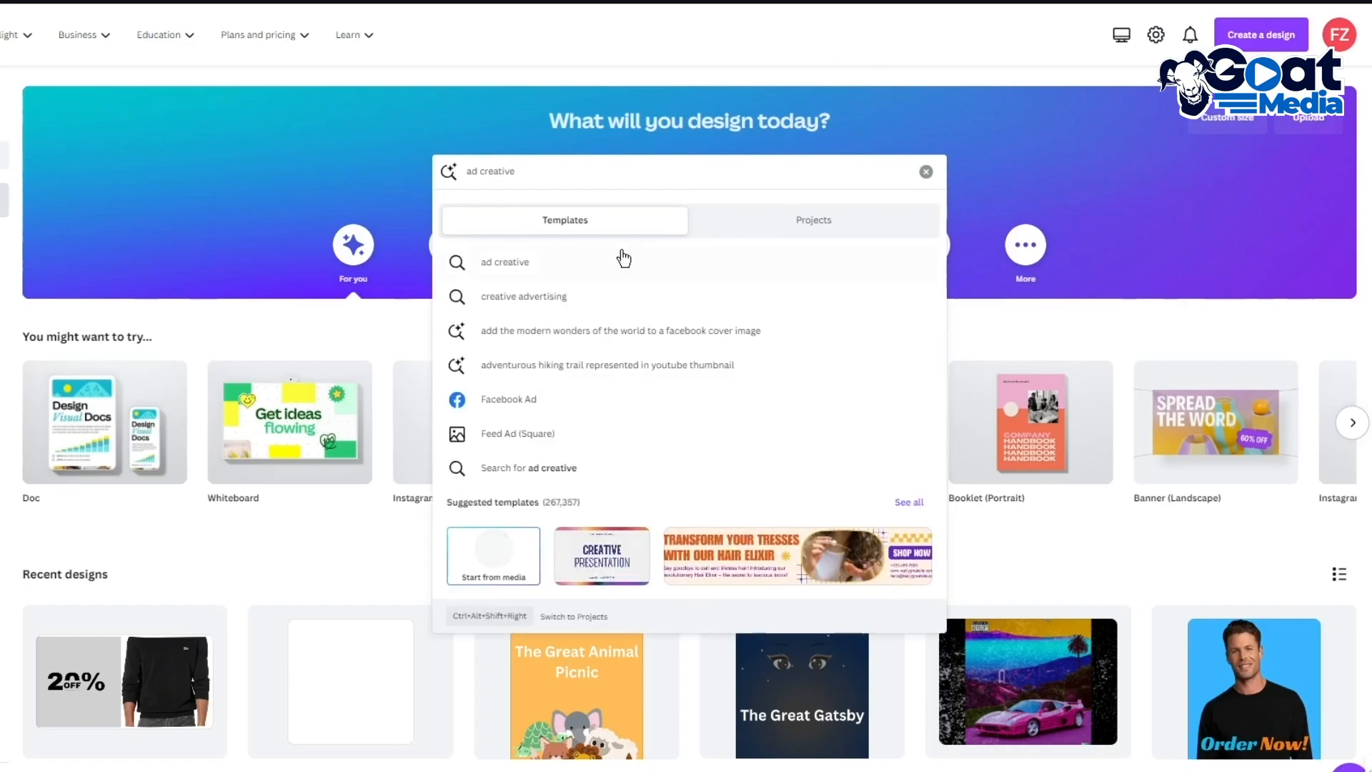
click(563, 270)
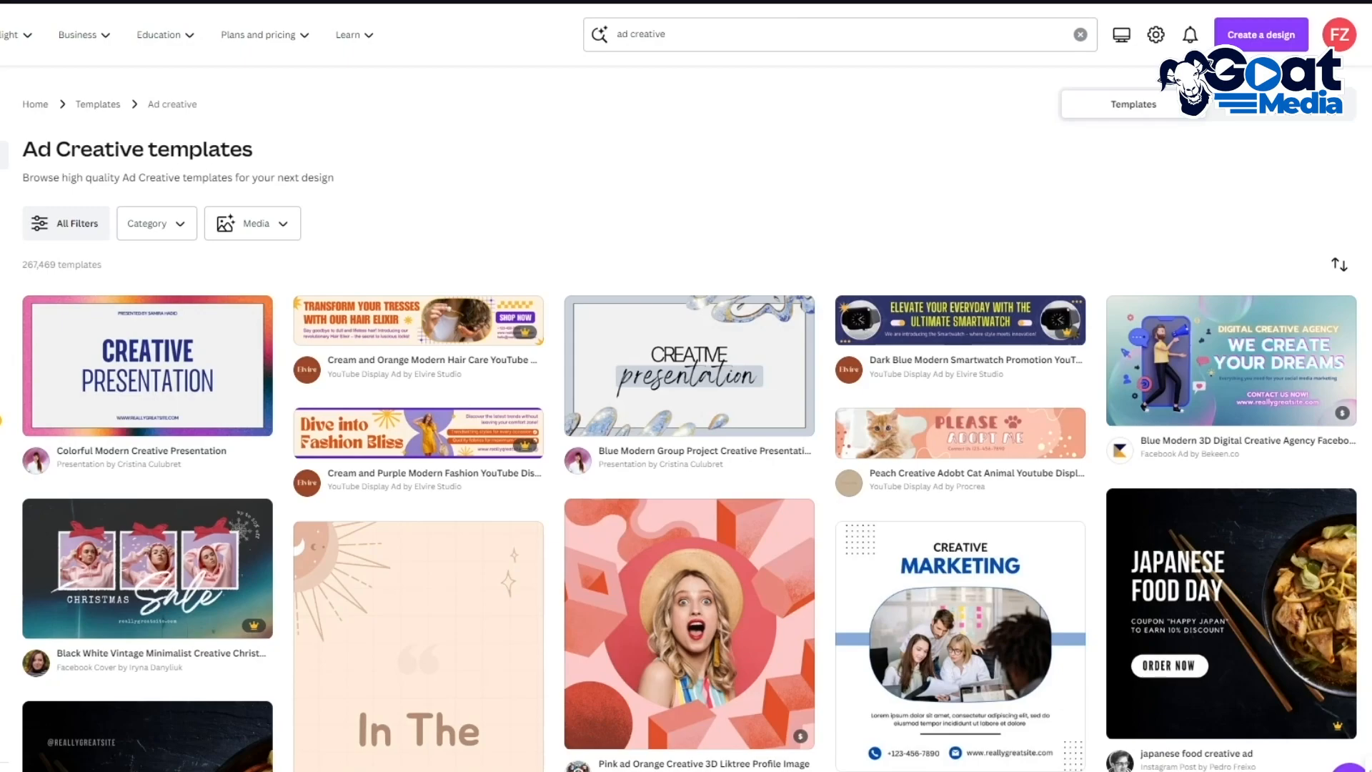
- Look through the Ad Creative template results for suitable advert designs
scroll(1078, 371, down, 6)
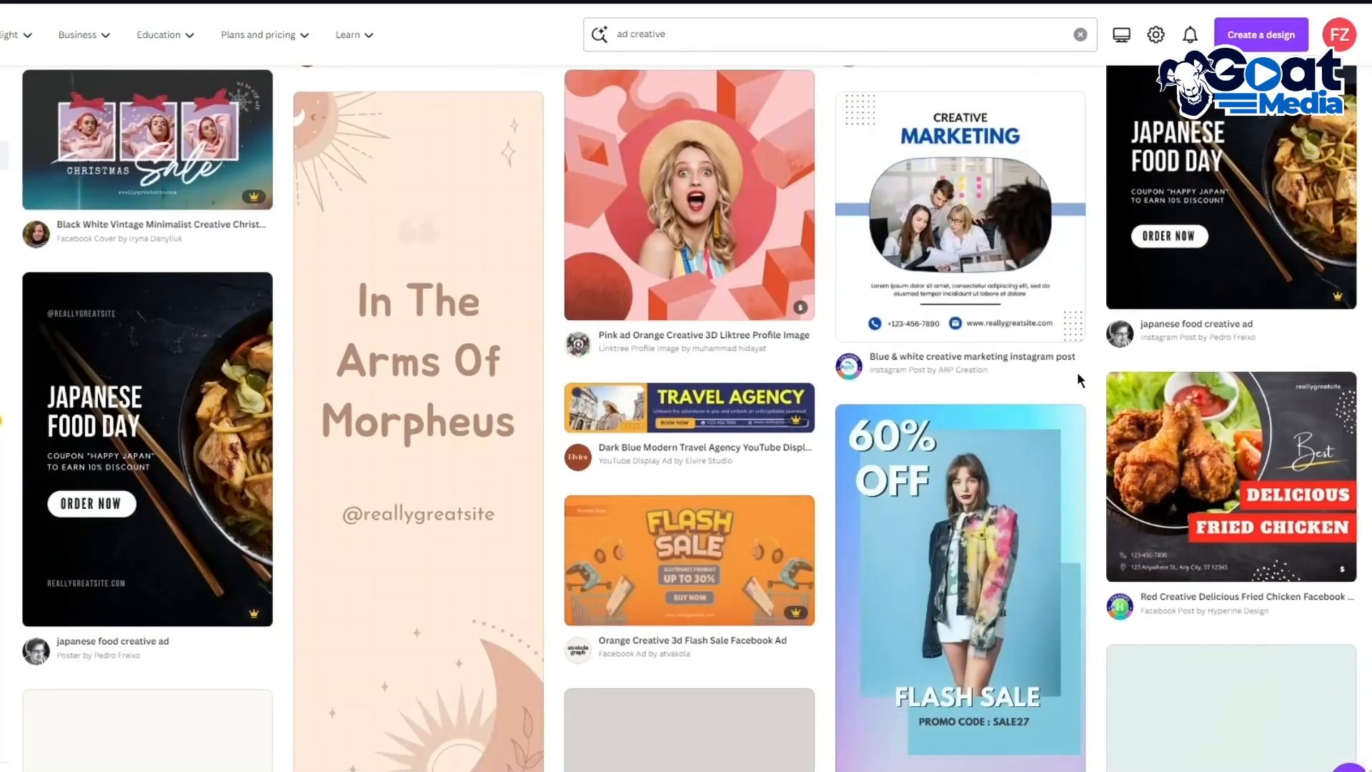
scroll(170, 452, down, 2)
scroll(170, 452, down, 3)
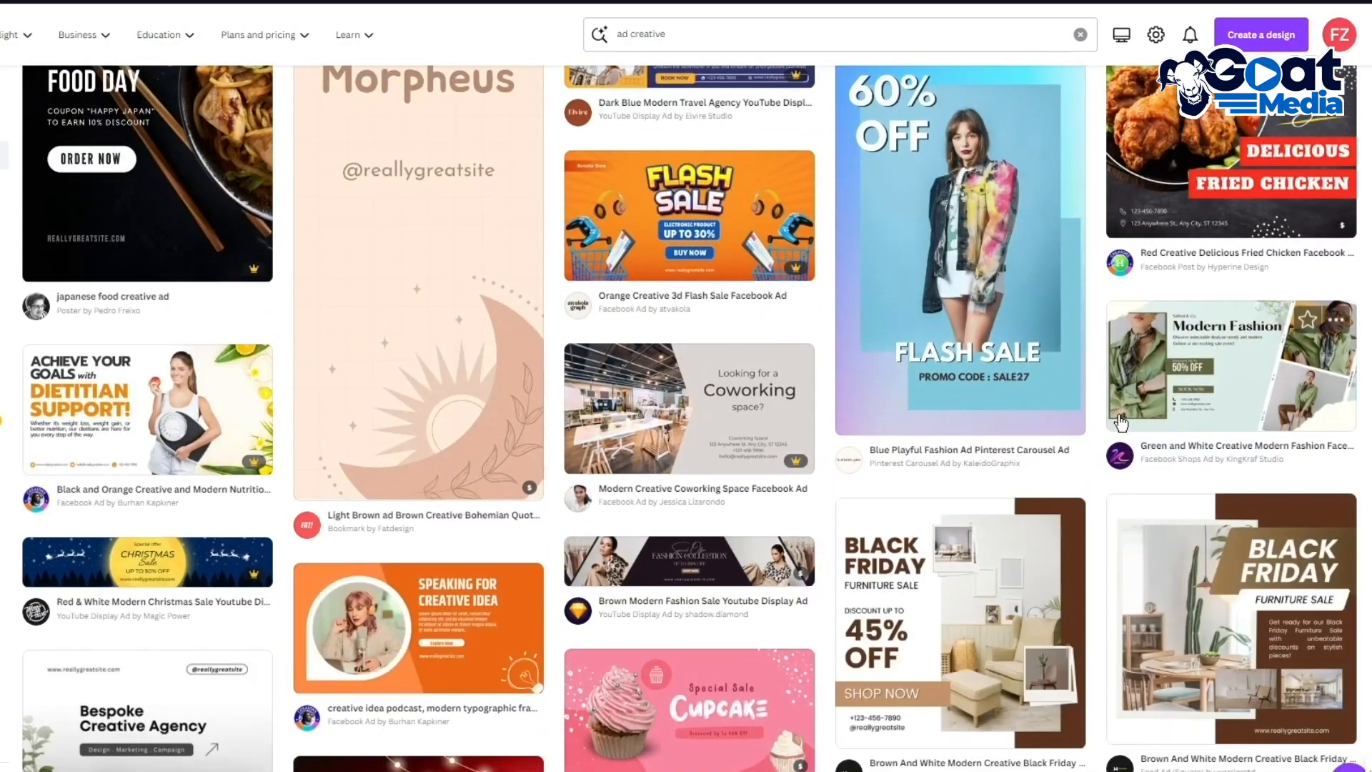
scroll(1097, 409, down, 5)
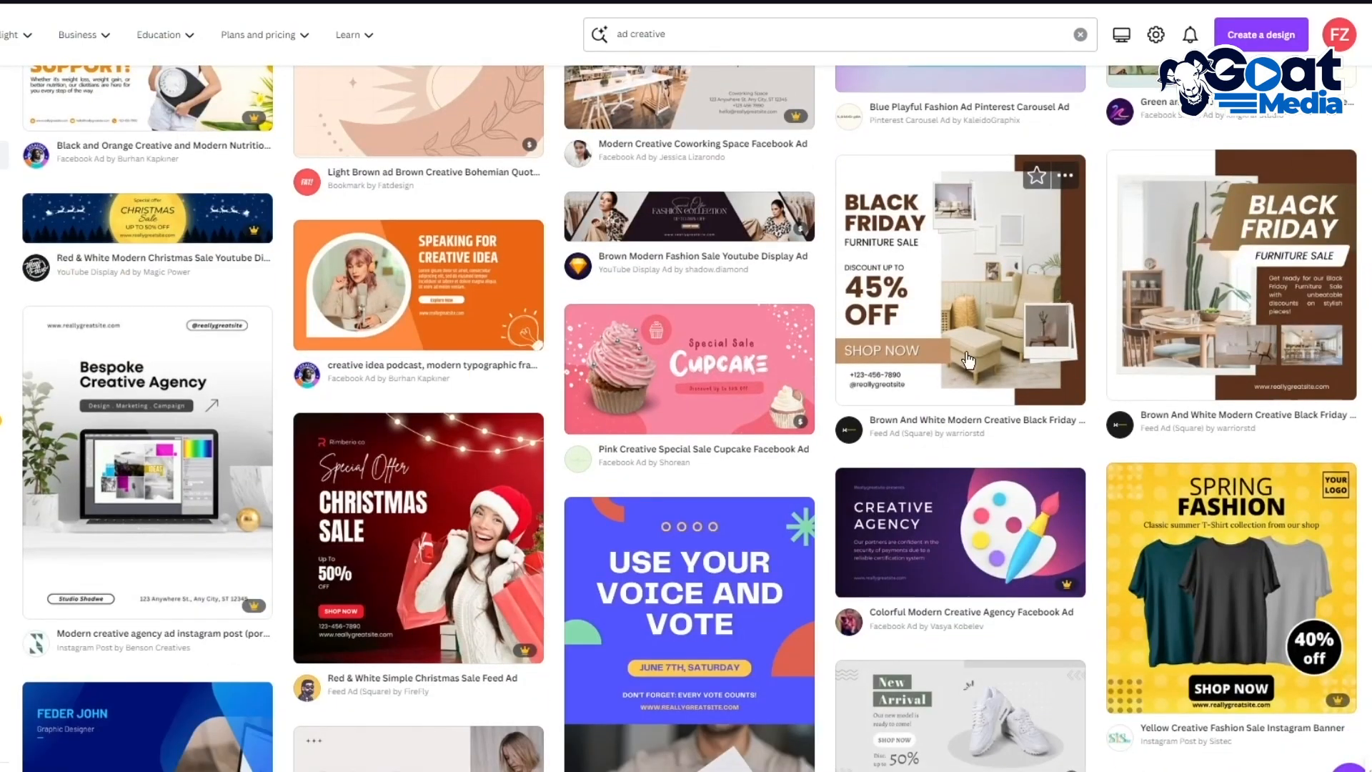
scroll(735, 460, down, 7)
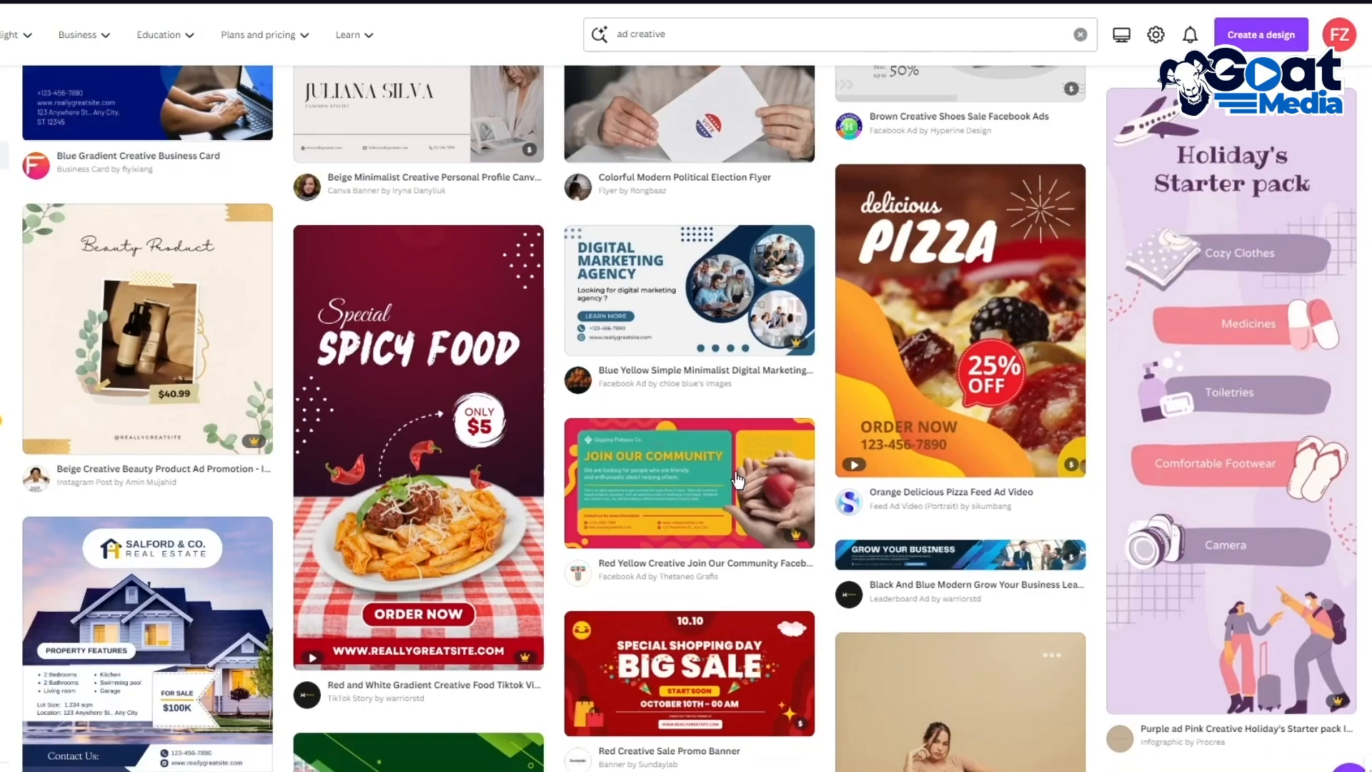
scroll(577, 390, up, 7)
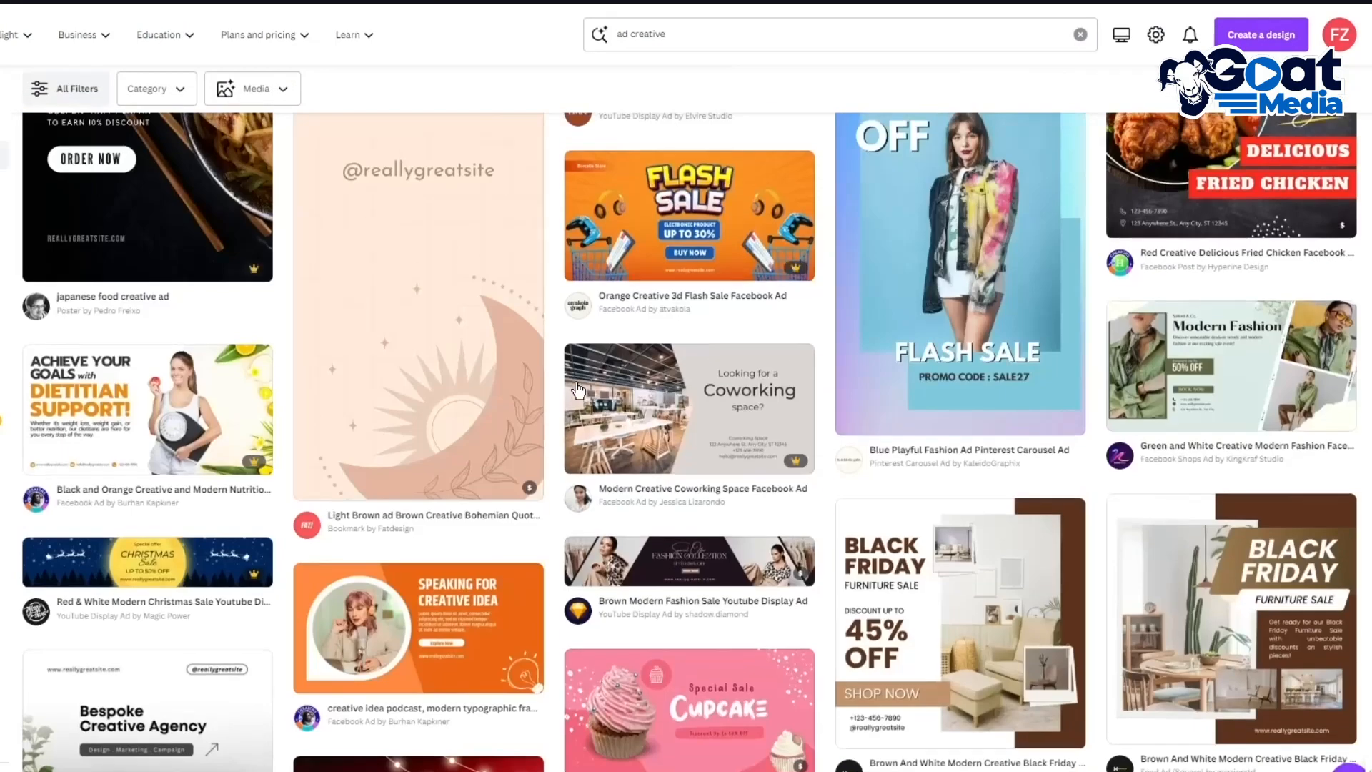
scroll(577, 389, up, 5)
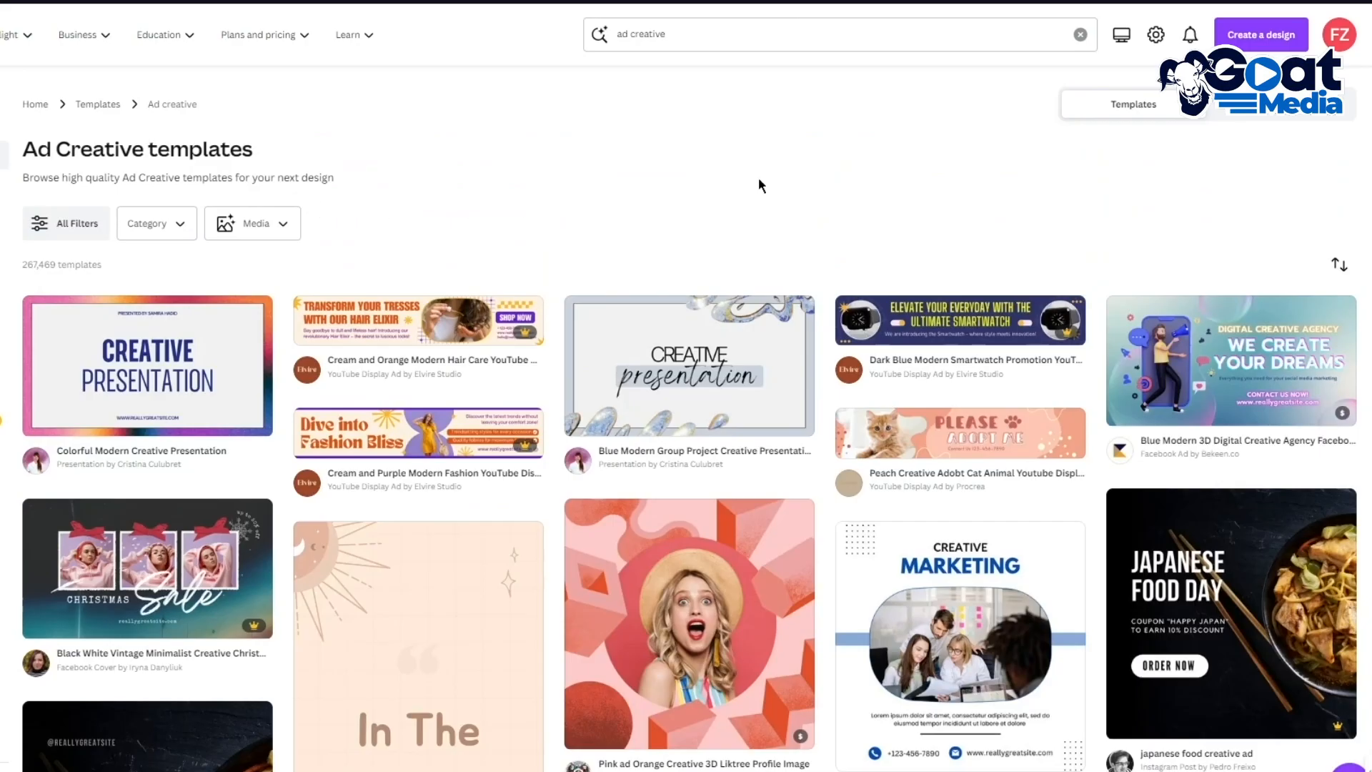
scroll(761, 203, down, 12)
scroll(1086, 228, down, 5)
scroll(1127, 265, up, 10)
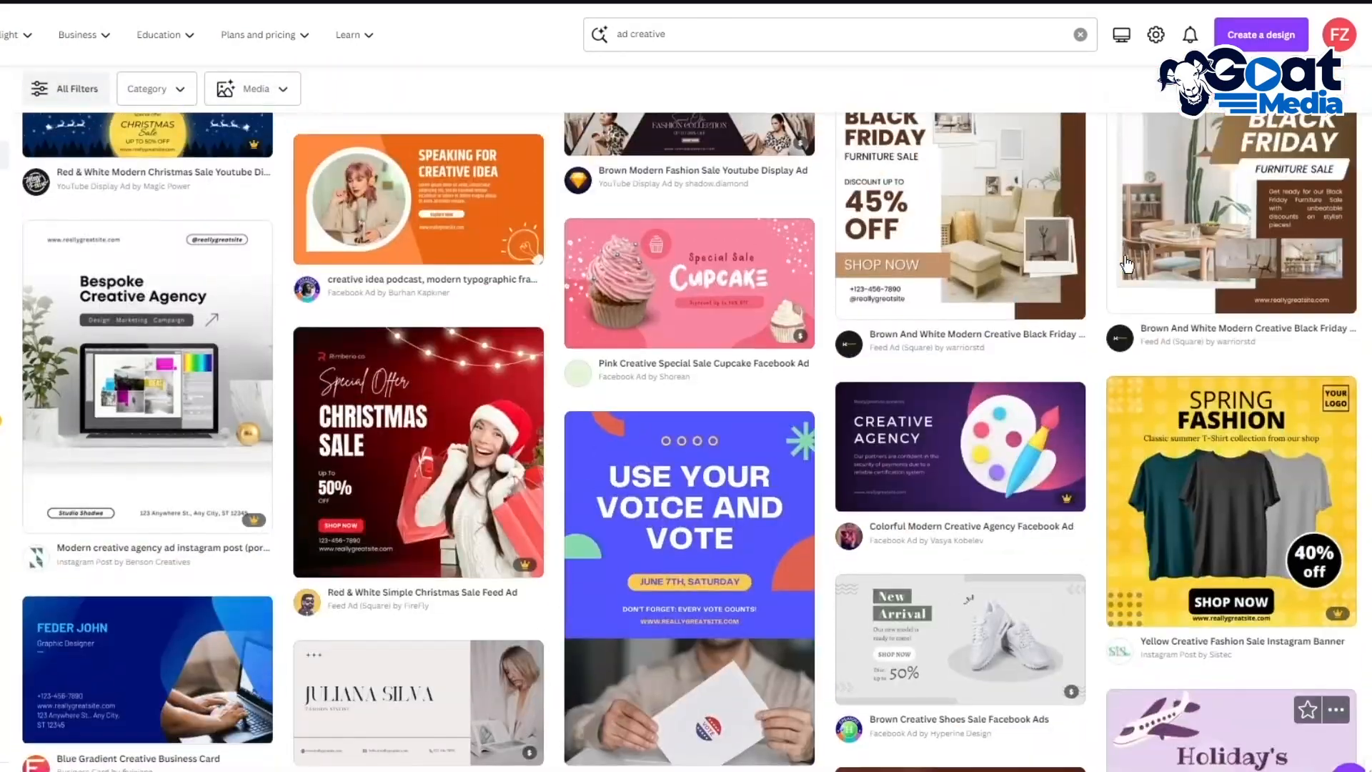
scroll(1127, 265, up, 10)
scroll(1067, 273, up, 5)
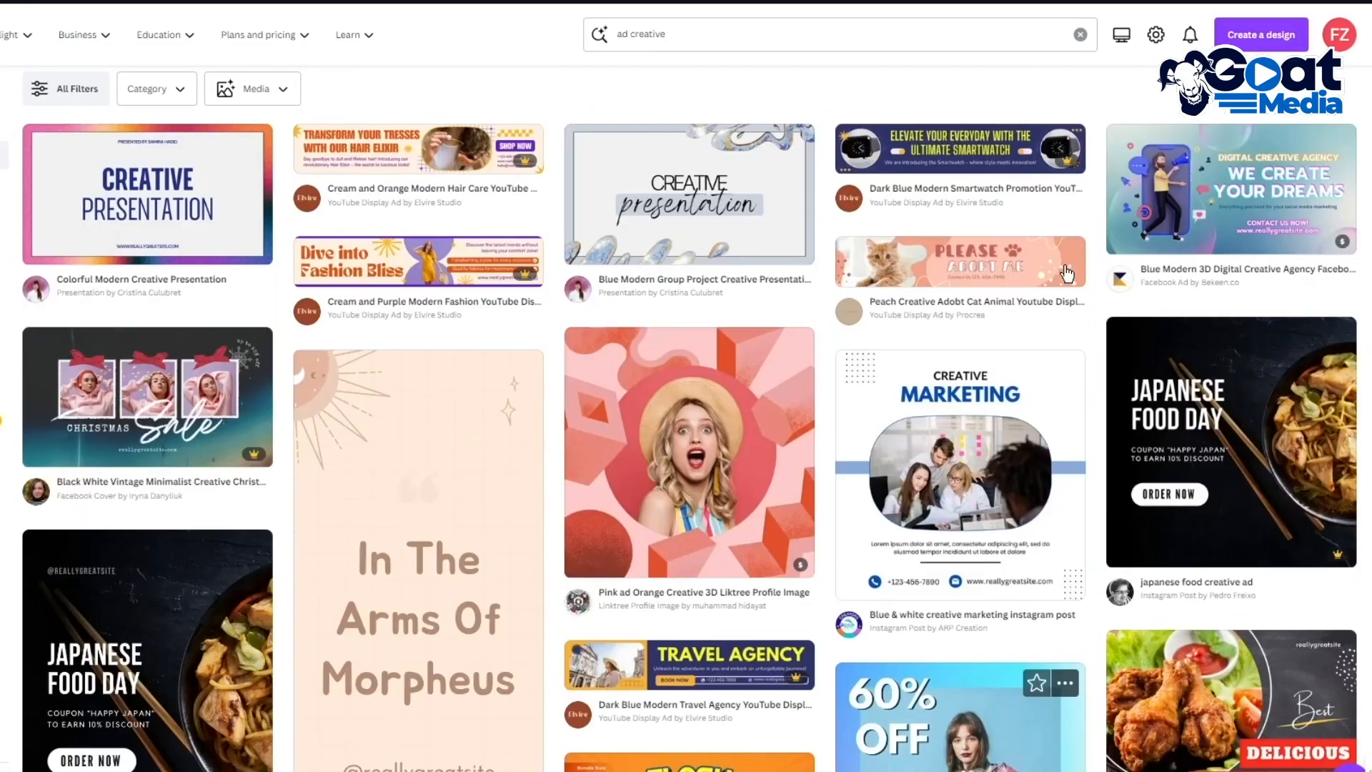
scroll(136, 207, up, 3)
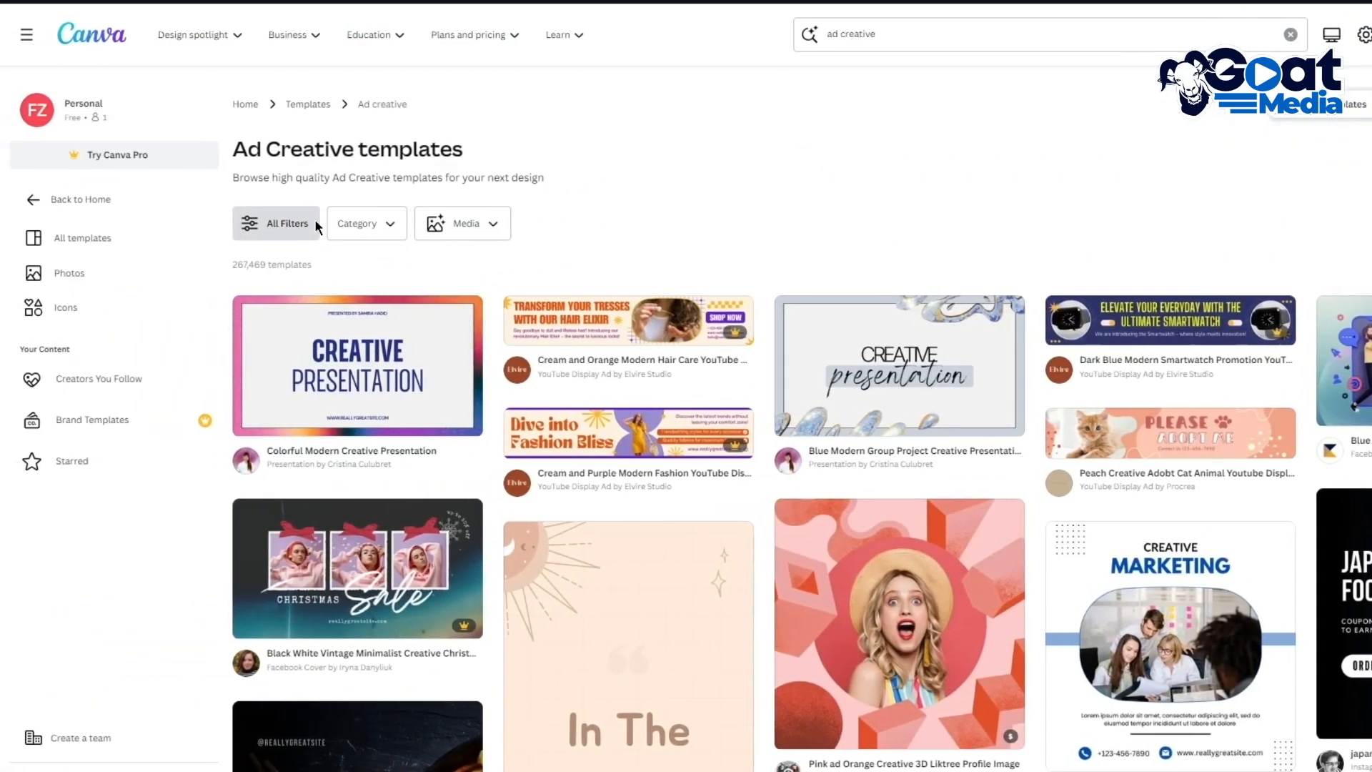
- Filter the Ad Creative templates by price to Free and apply the filter
click(230, 222)
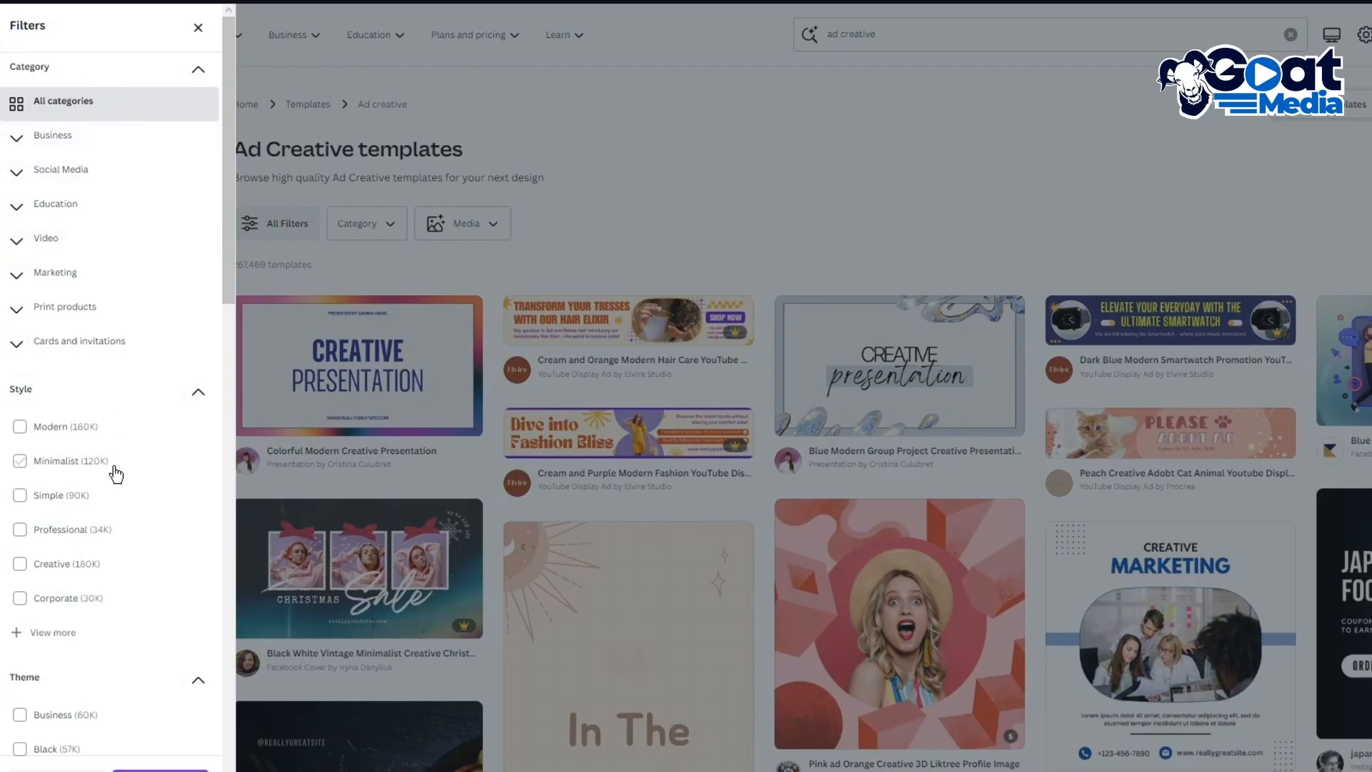
scroll(115, 471, down, 10)
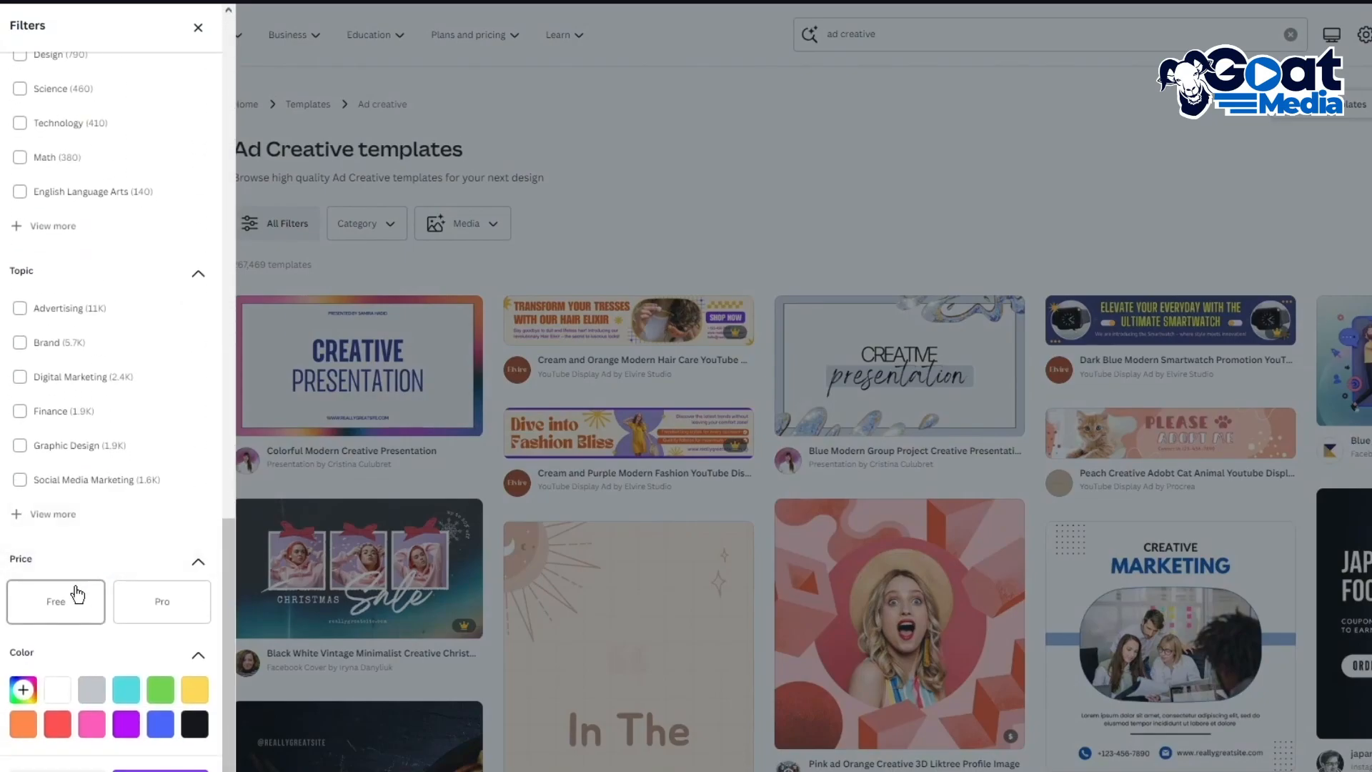
click(77, 593)
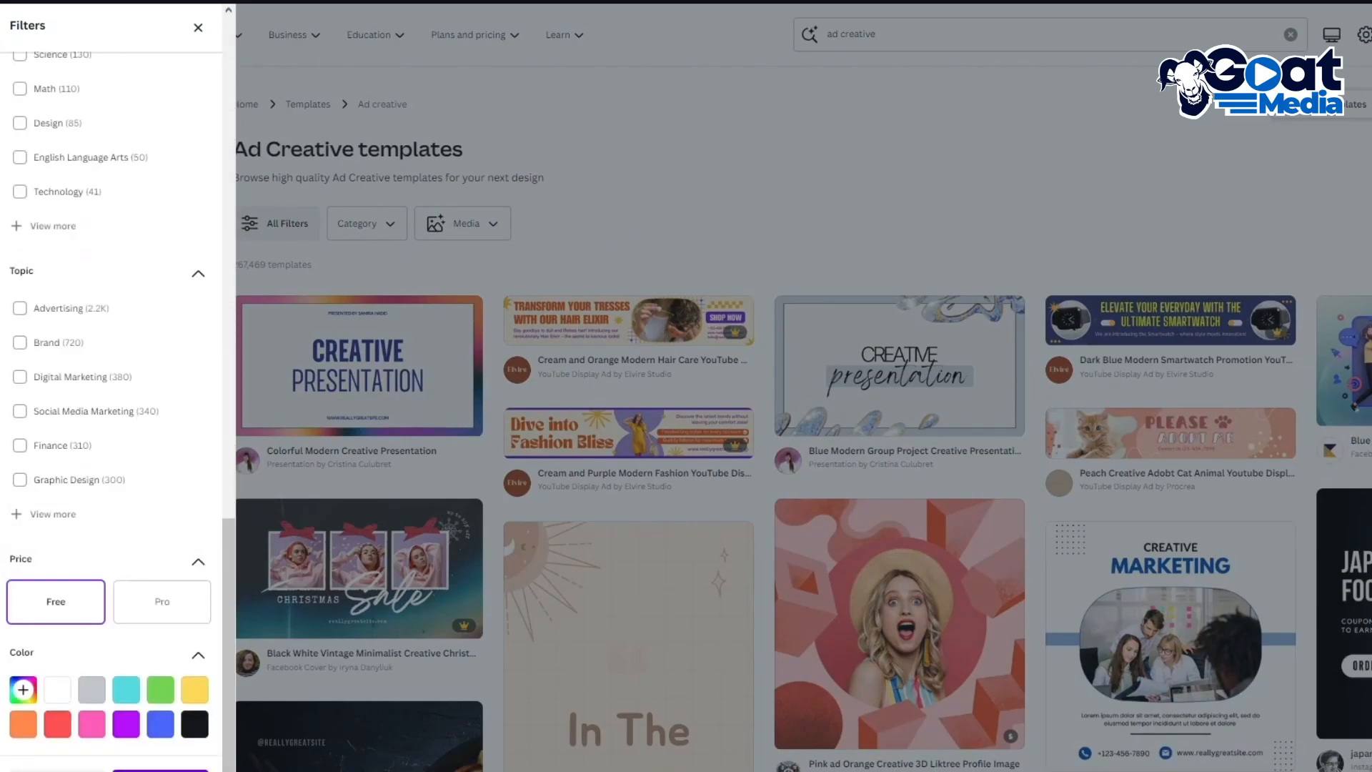
click(160, 770)
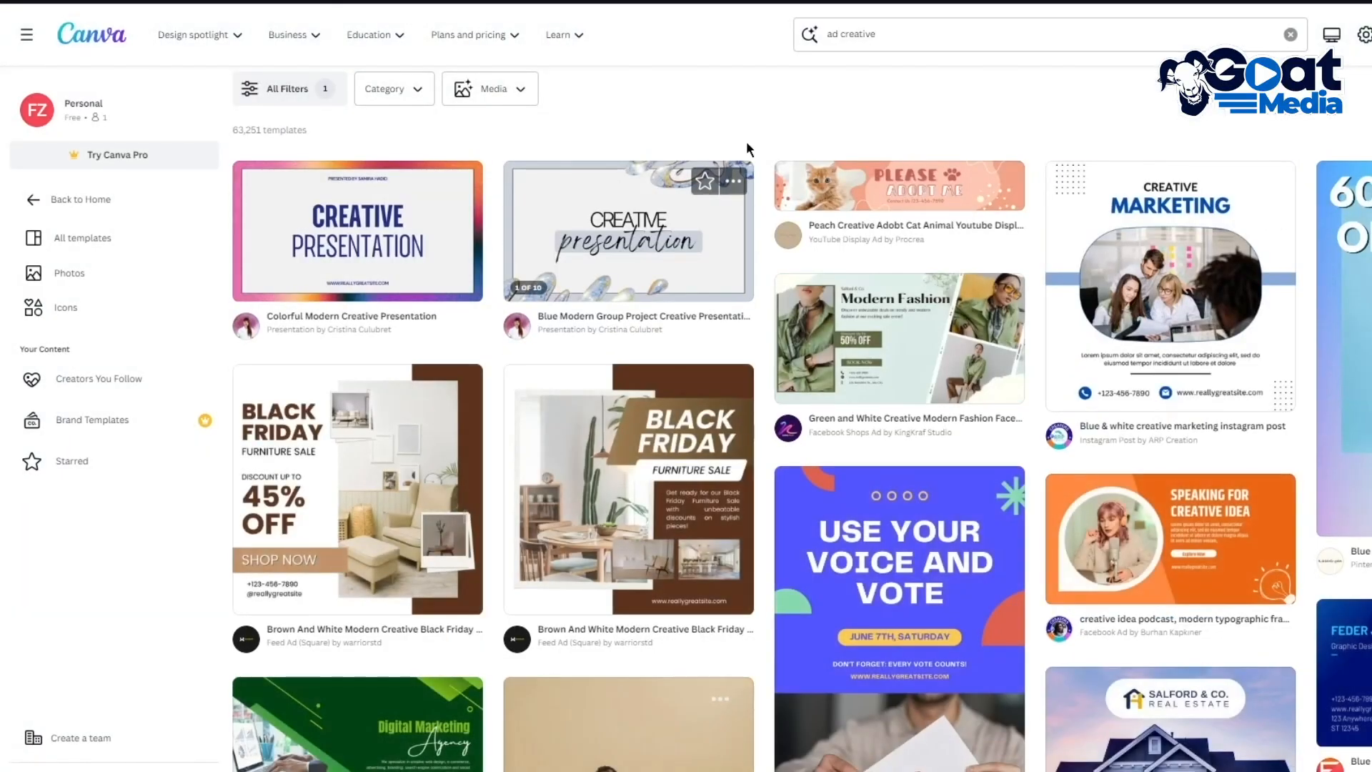
- Browse the free templates and preview the Yellow and Black Minimal Illustrated Coffee Halfpage Ad, closing the preview again
scroll(800, 136, down, 15)
scroll(757, 187, up, 4)
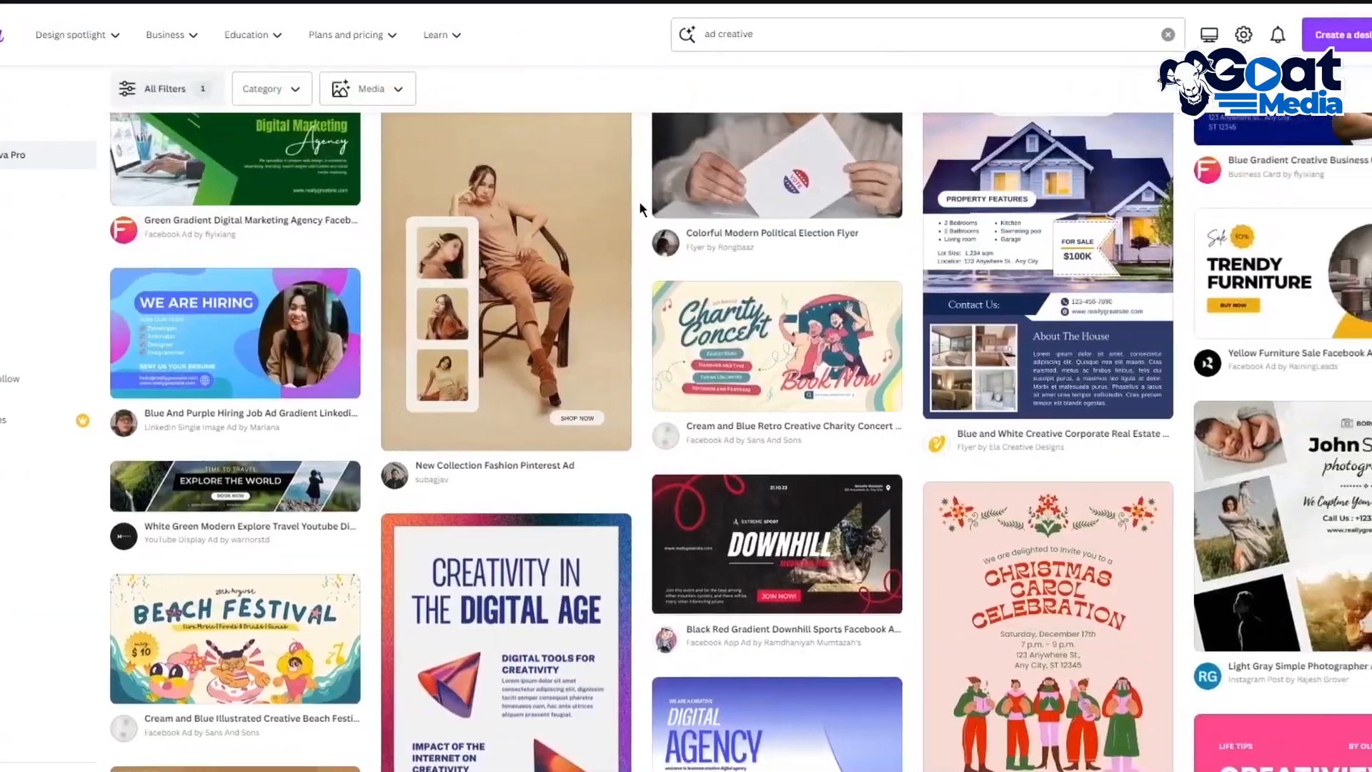
scroll(740, 204, down, 10)
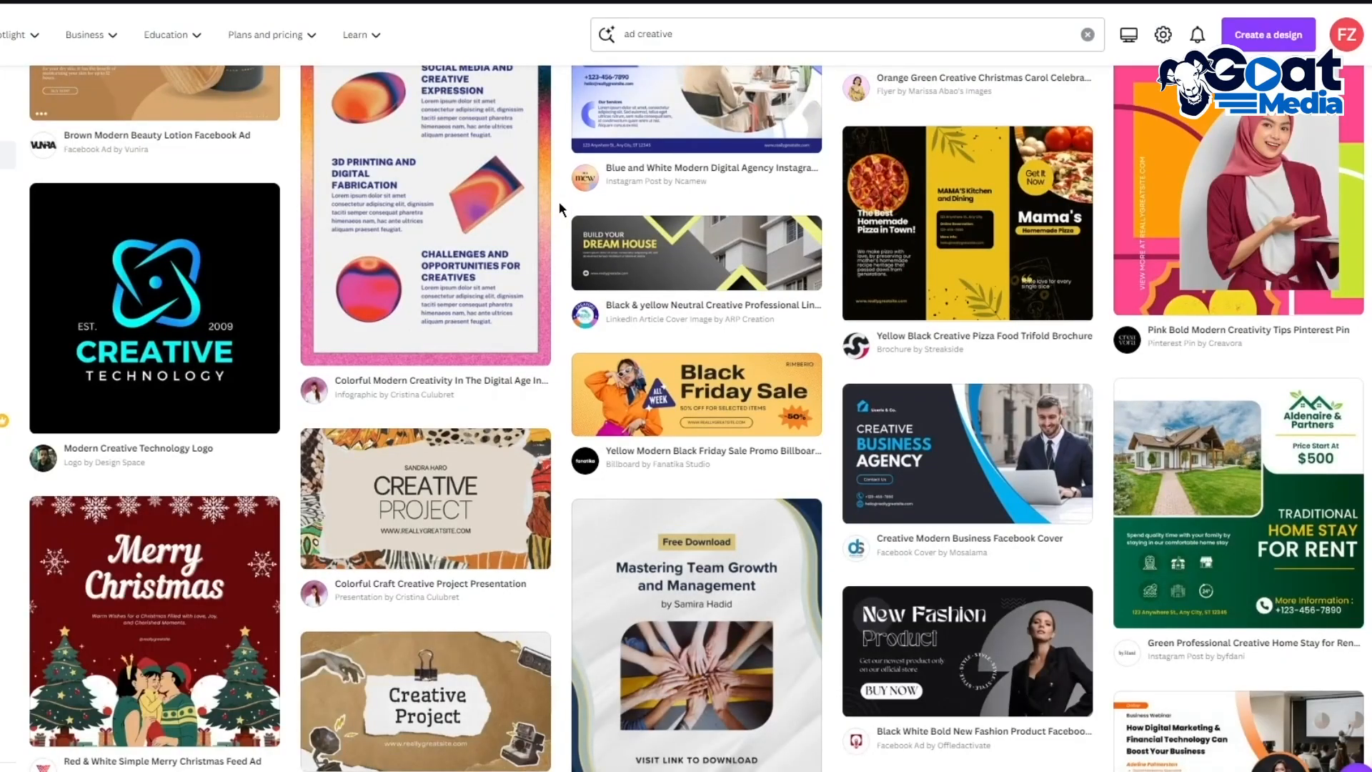
scroll(948, 289, down, 6)
scroll(947, 289, down, 20)
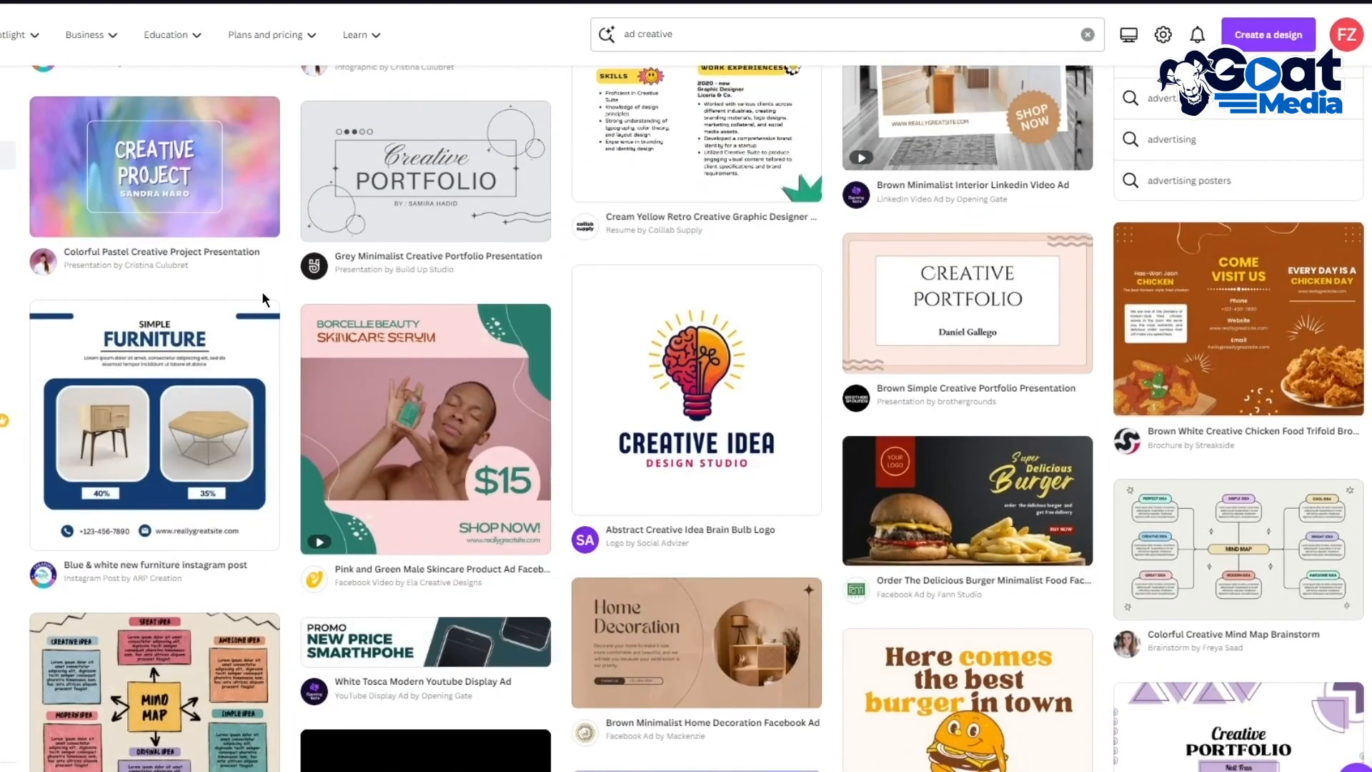
scroll(336, 306, down, 12)
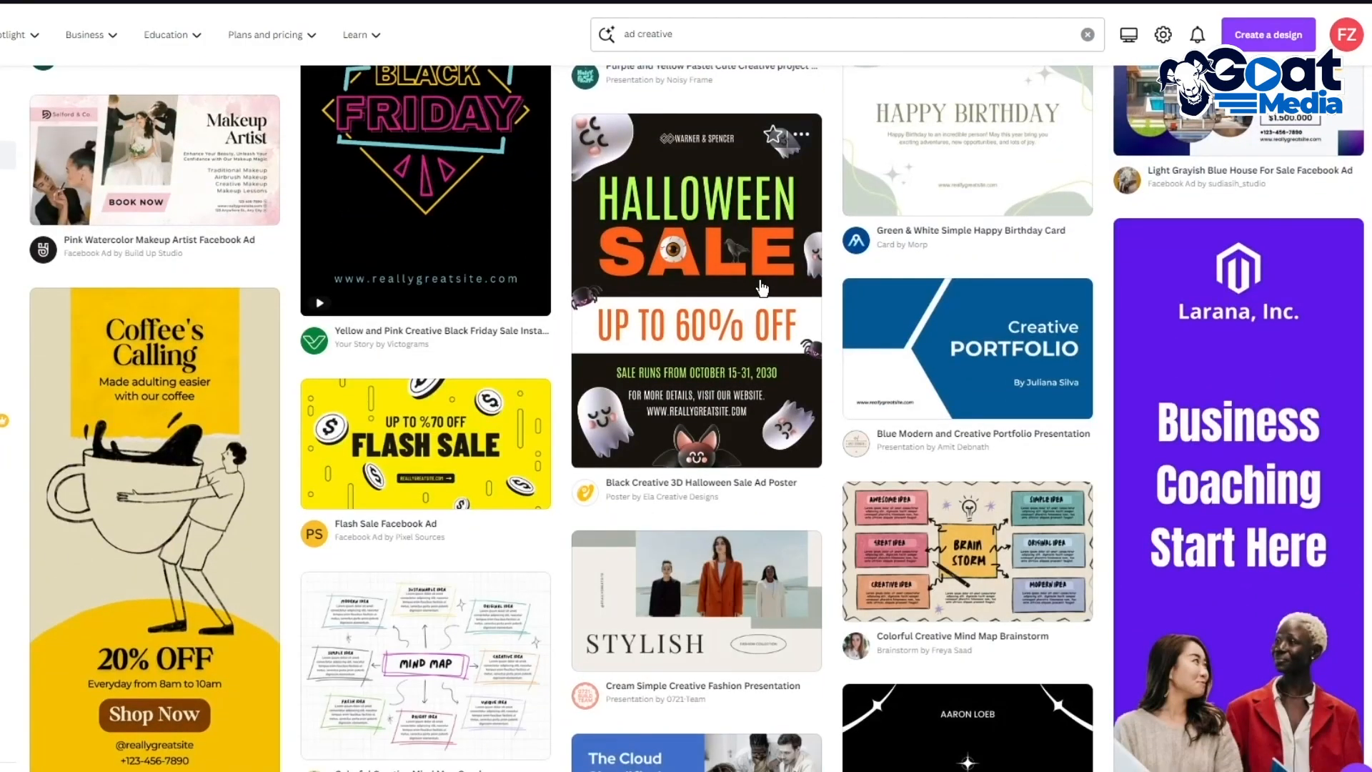
scroll(790, 299, down, 7)
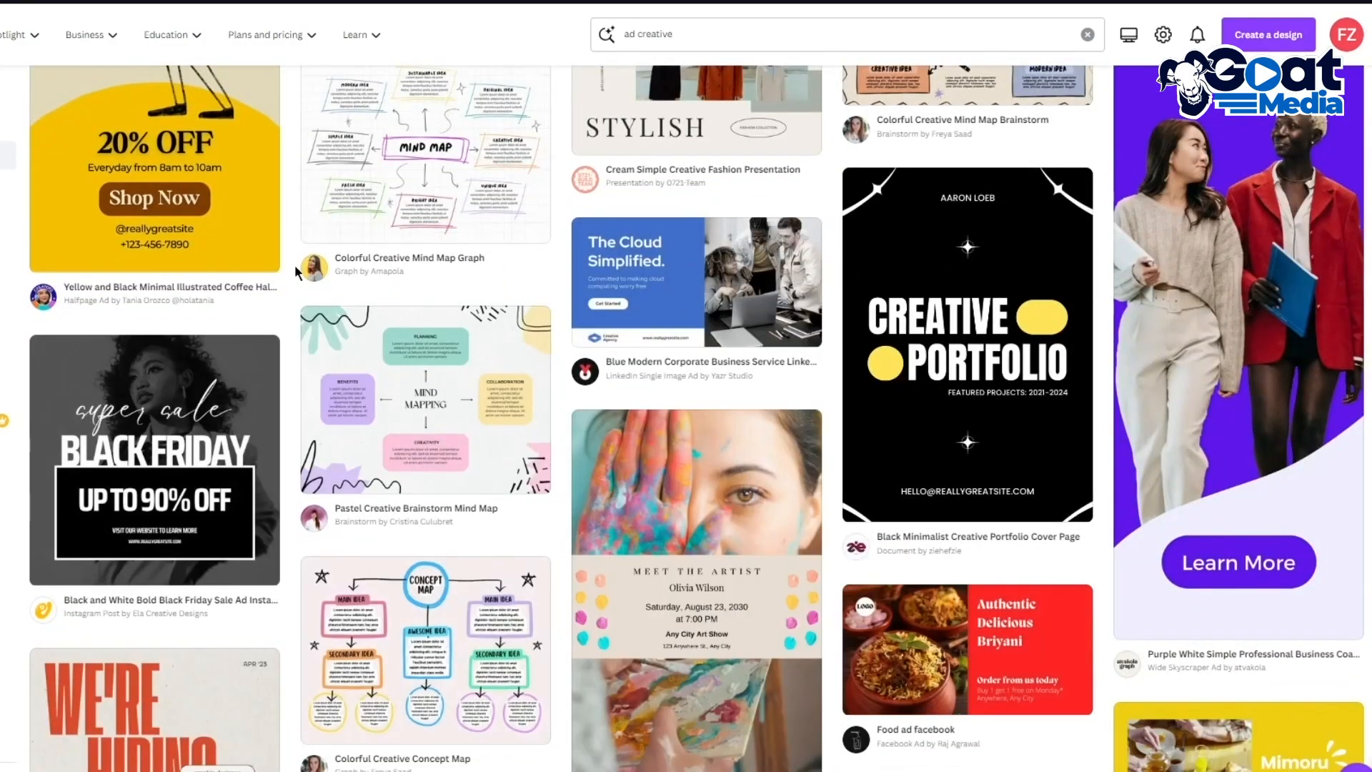
scroll(272, 265, up, 2)
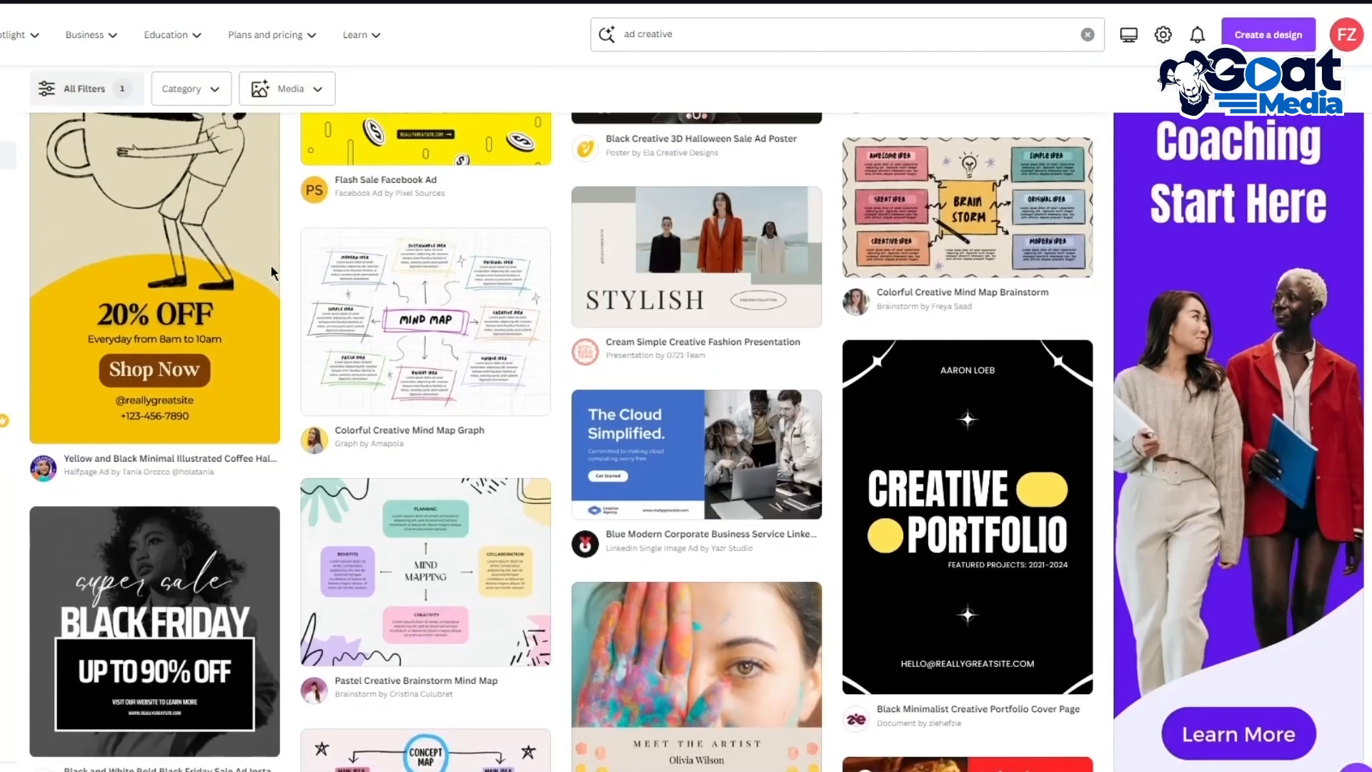
click(93, 246)
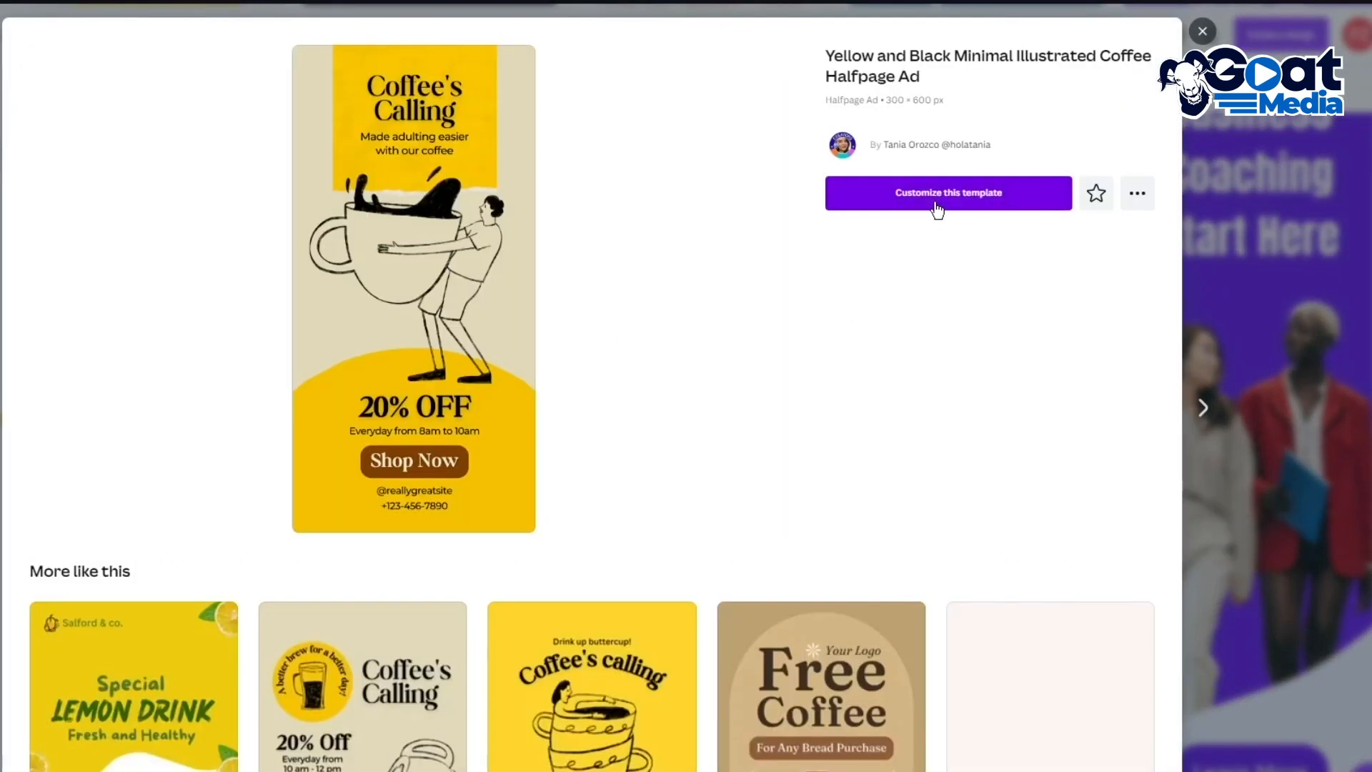
click(1200, 30)
- Find the Colorful Modern Infinity Creative Studio Logo template among the free results and open it for customizing
scroll(1182, 280, down, 10)
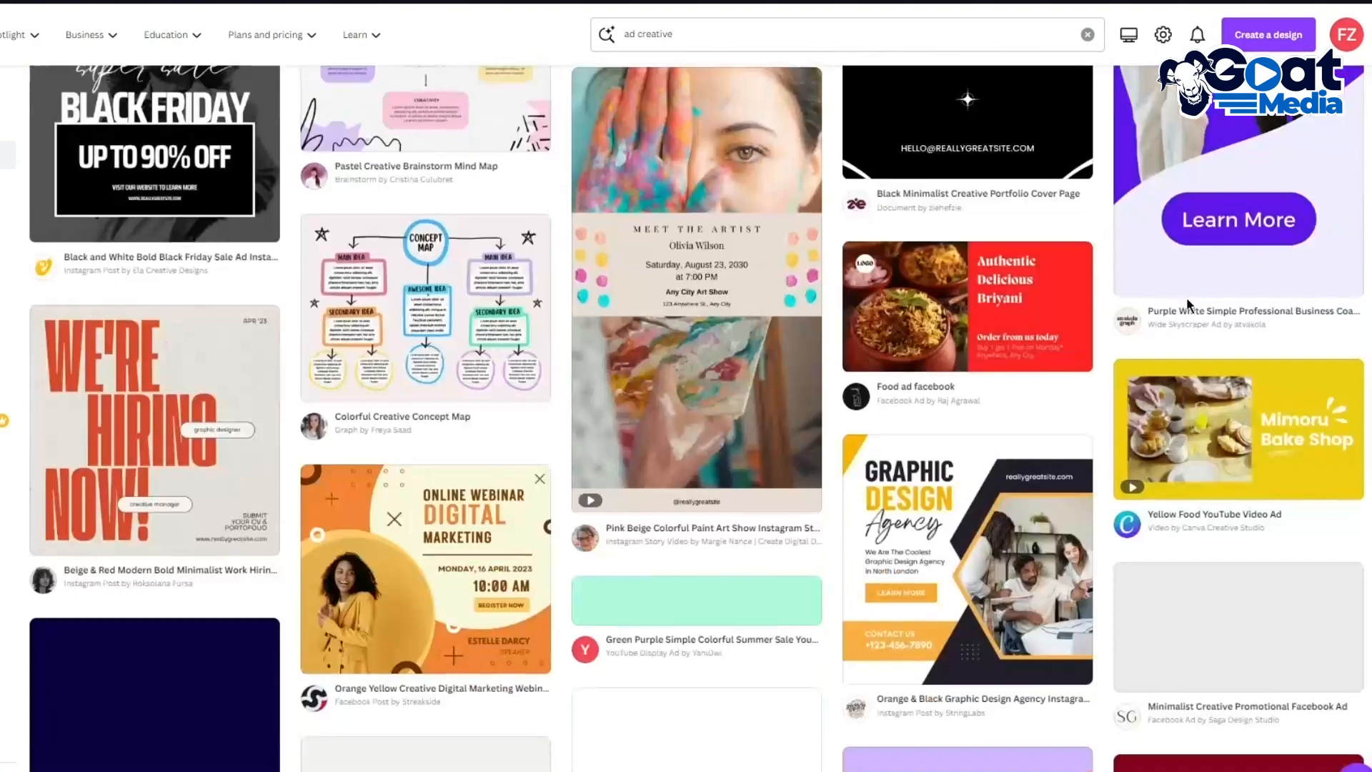
scroll(120, 348, up, 10)
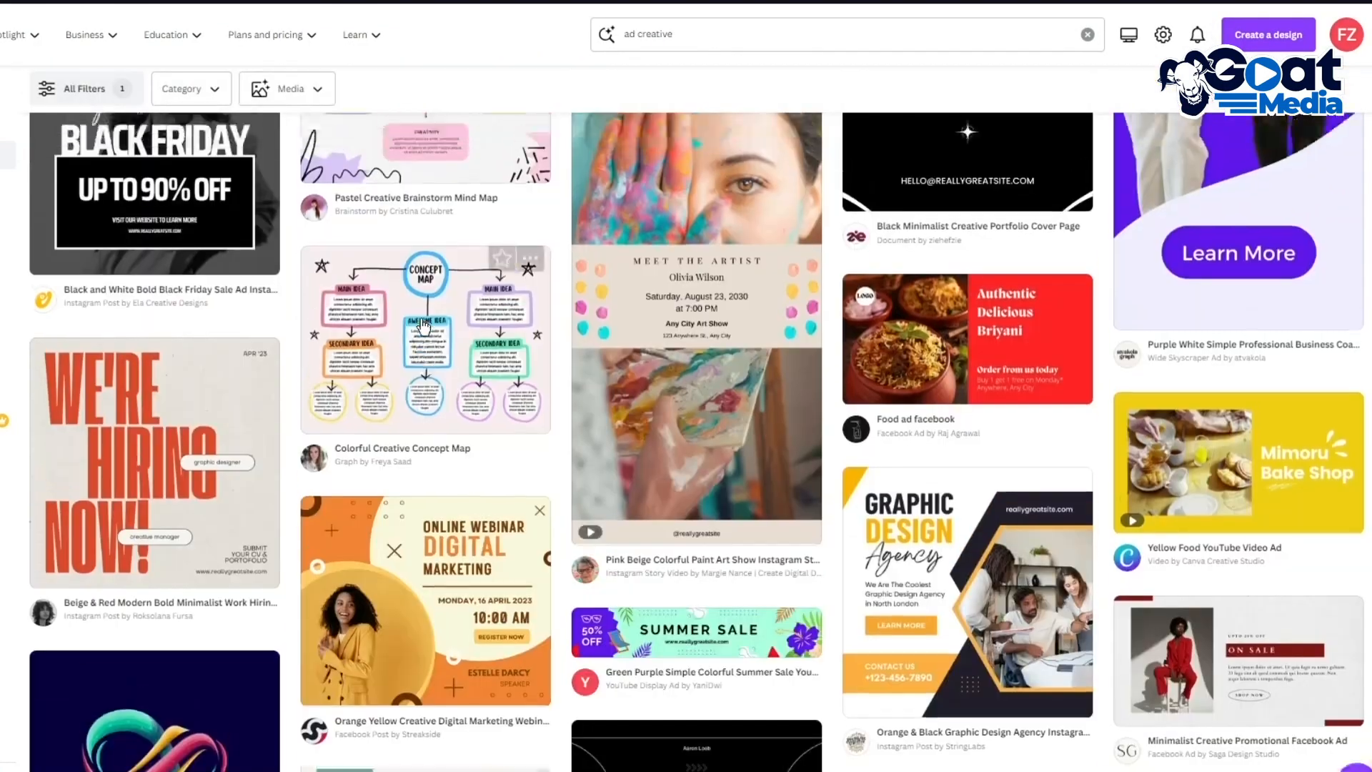
scroll(120, 348, down, 10)
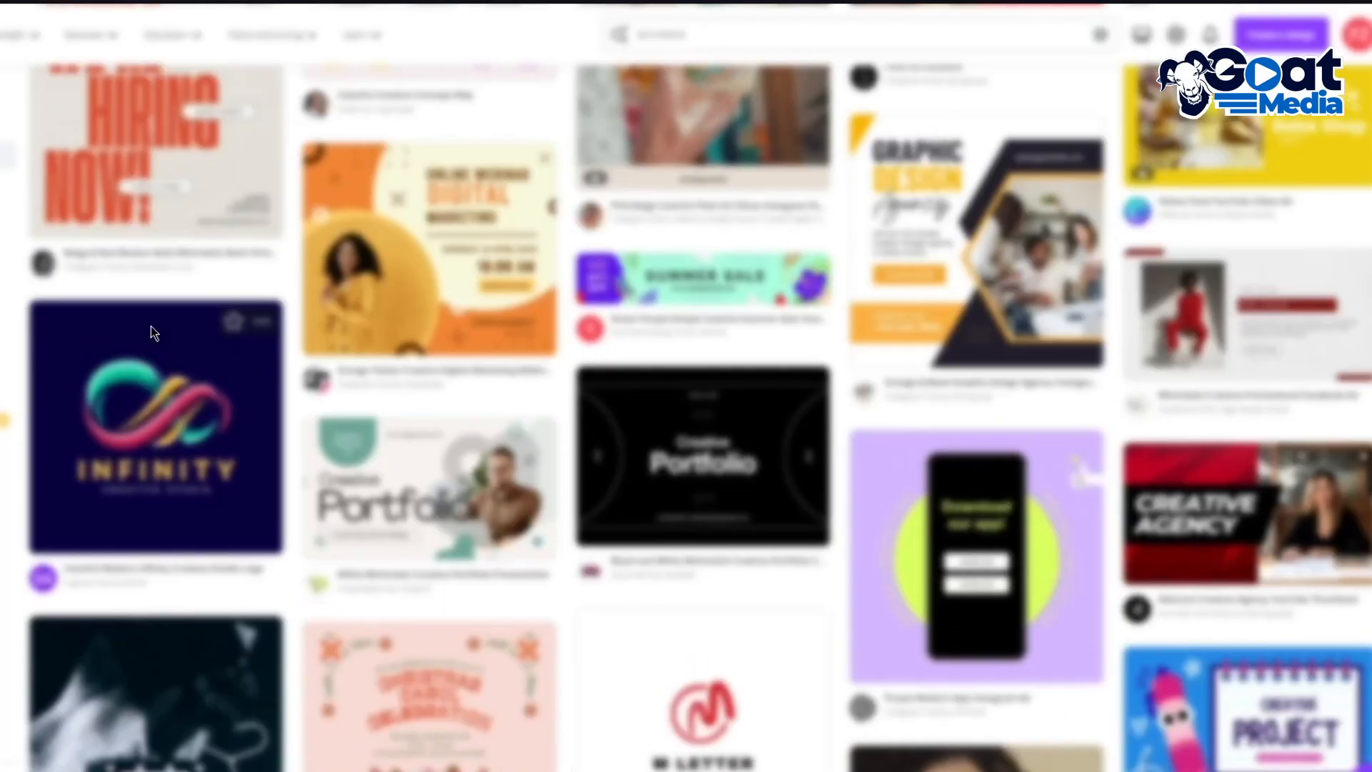
click(151, 327)
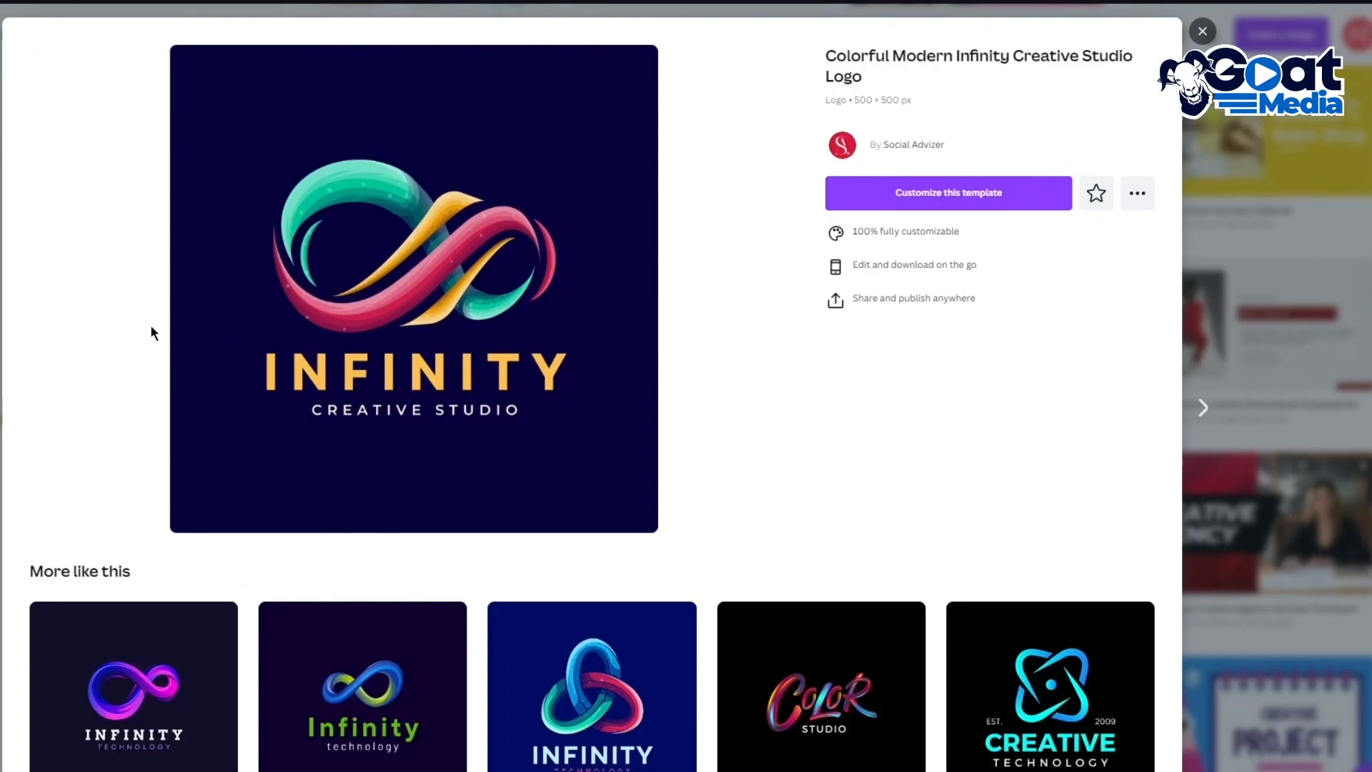
click(920, 197)
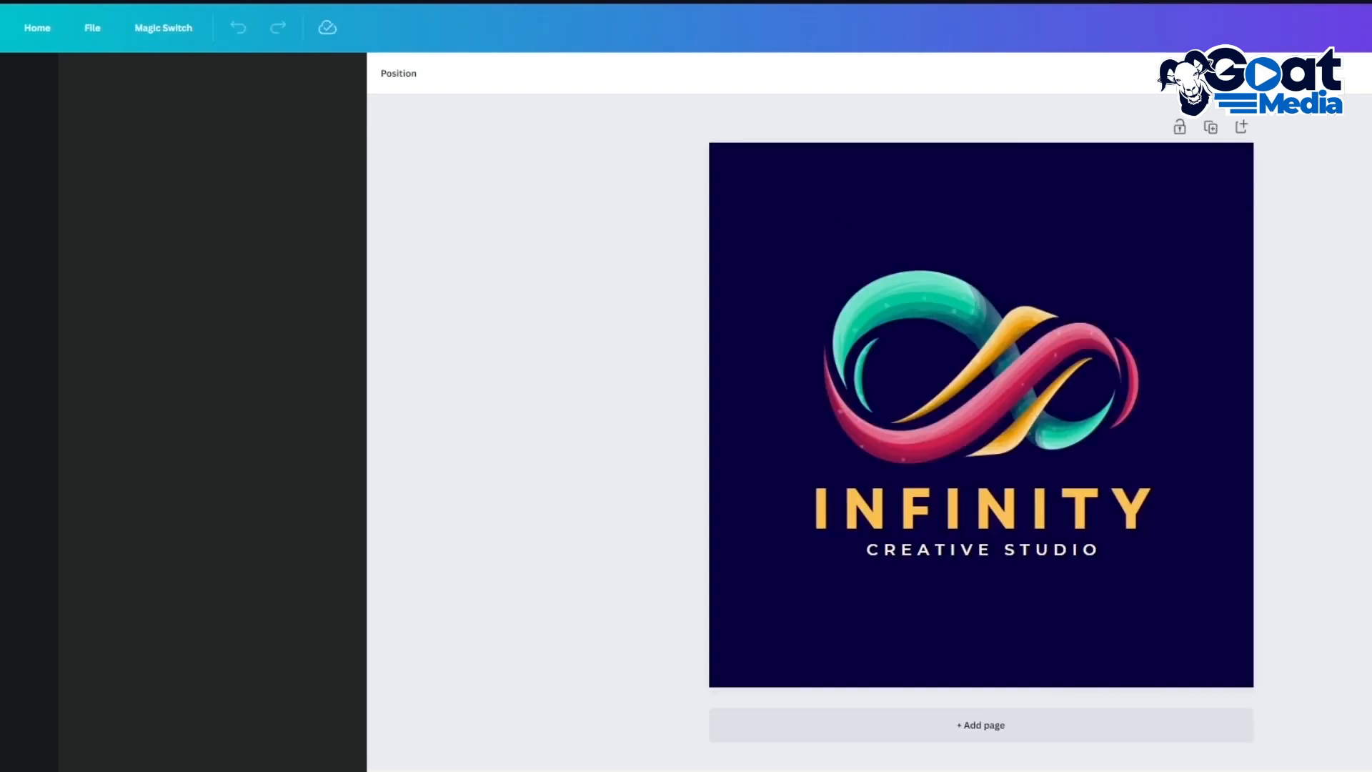
- Delete the infinity graphic and move the INFINITY and CREATIVE STUDIO texts to the upper part of the page, one beneath the other
click(980, 390)
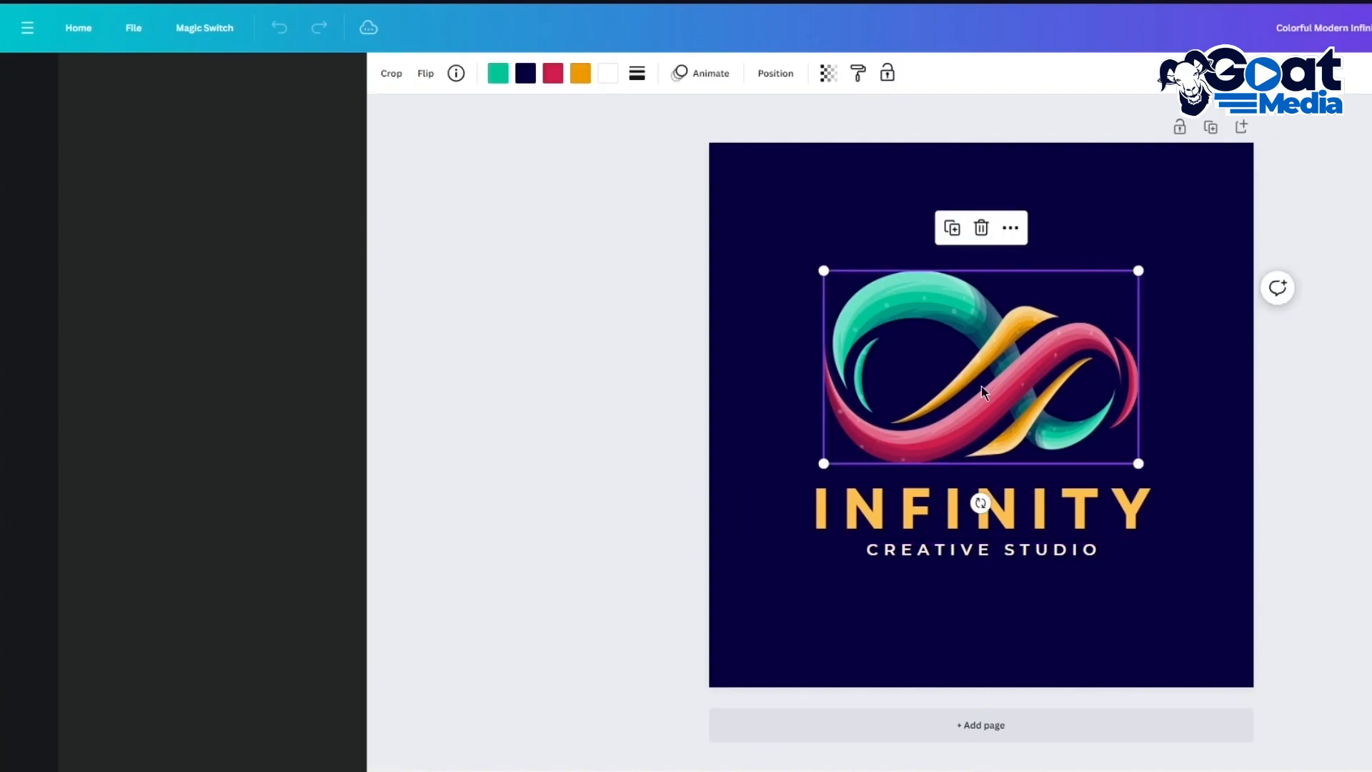
key(Delete)
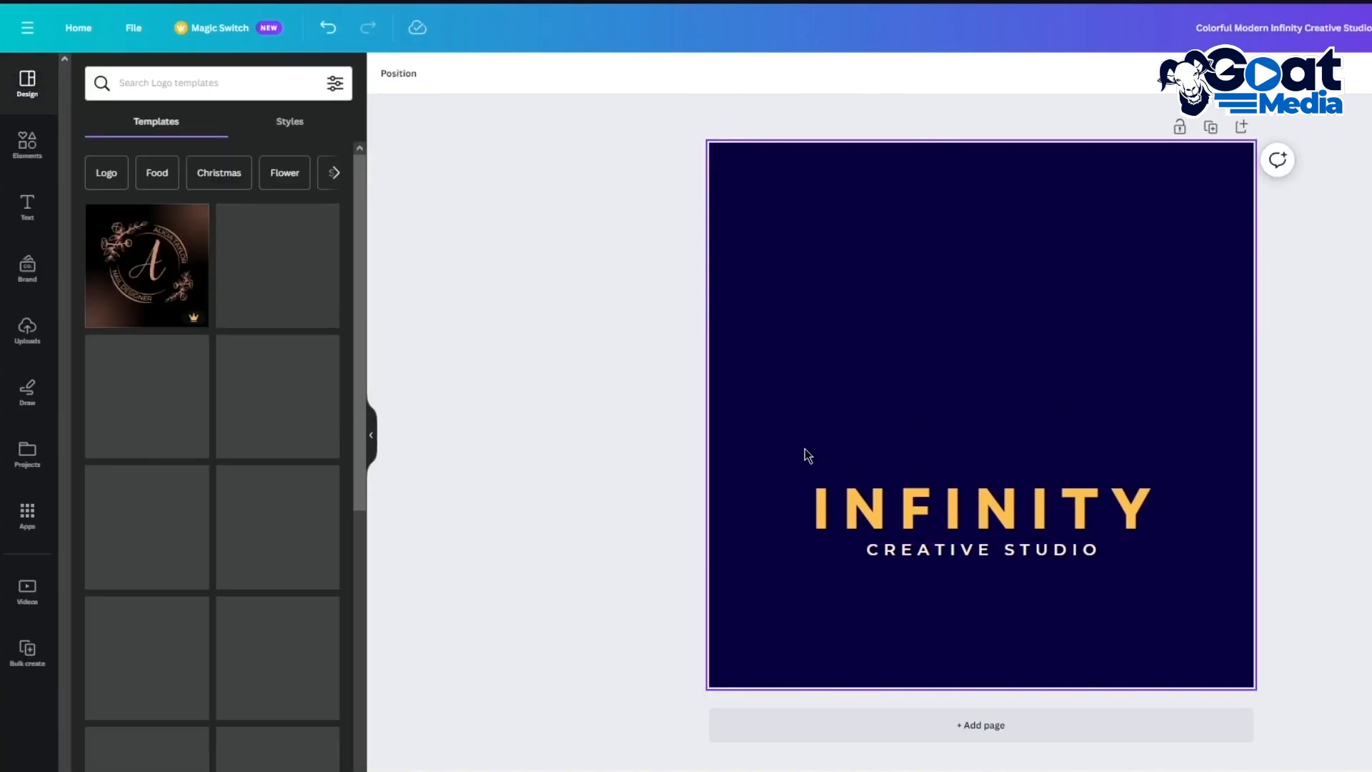
drag(930, 515, 872, 226)
drag(976, 554, 876, 259)
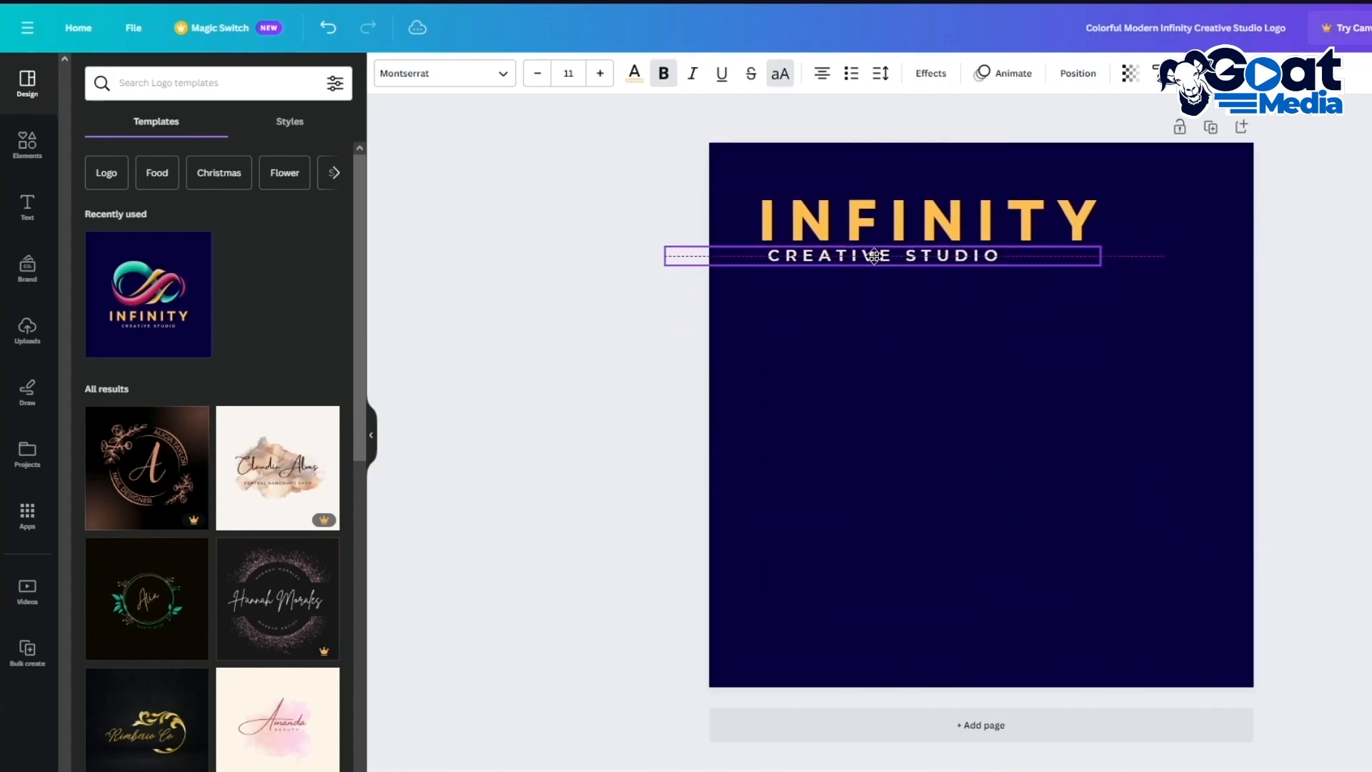
click(1357, 264)
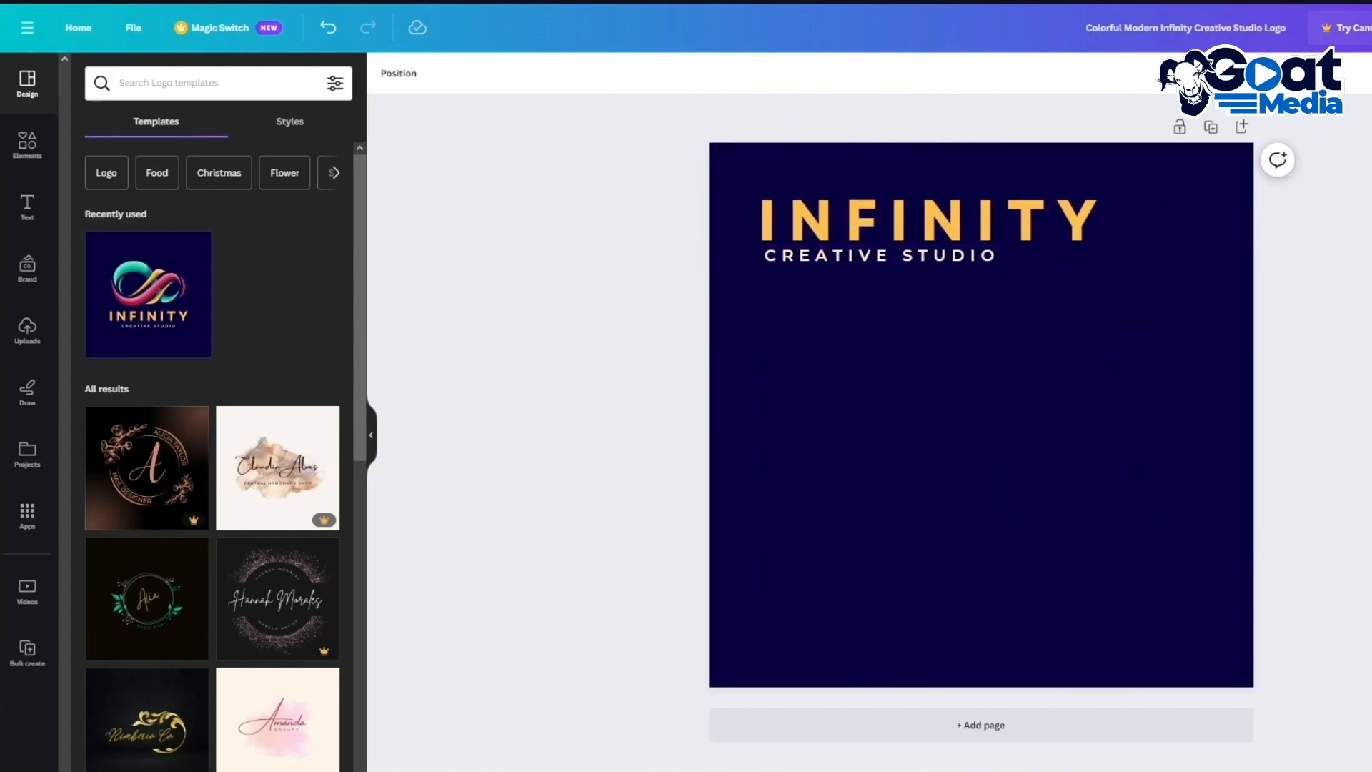
- Search the elements library for "dollar" and narrow the results to photos
click(25, 147)
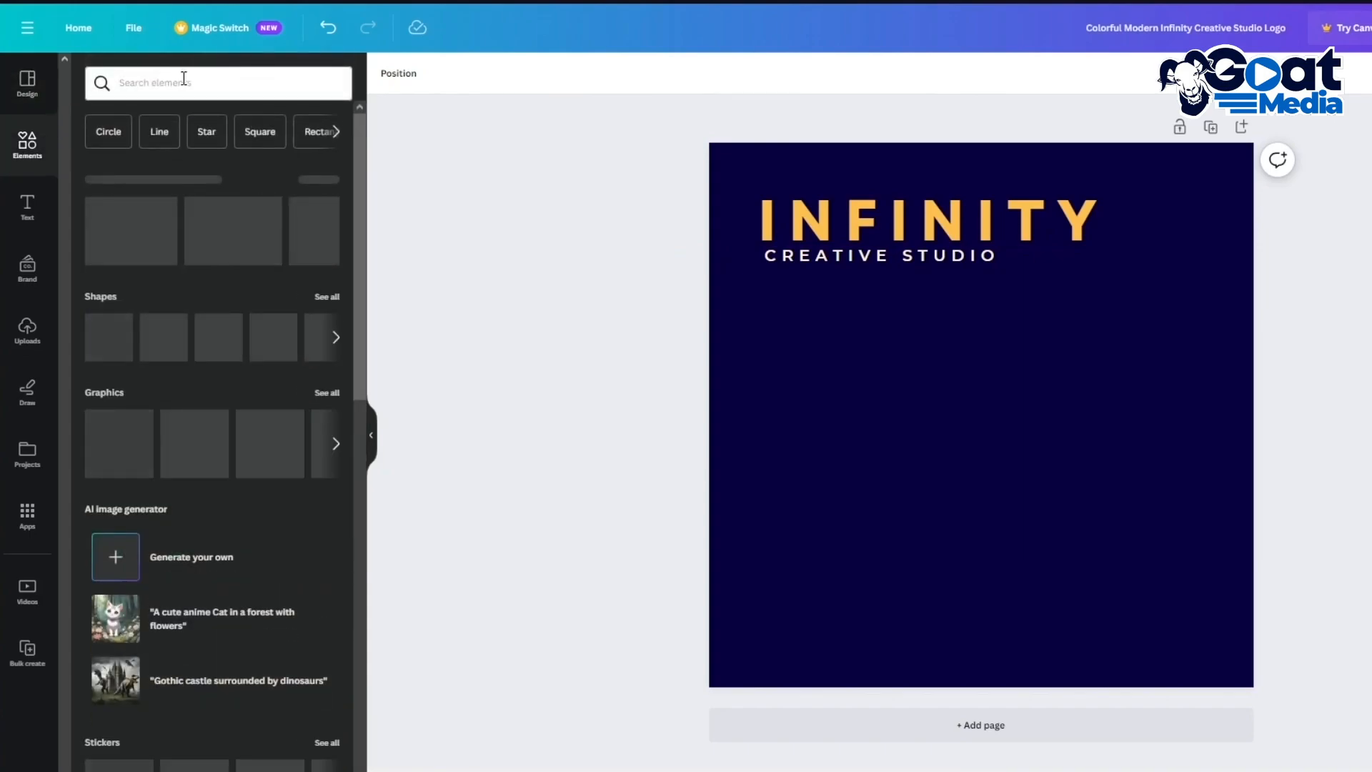
click(183, 79)
text(dollar)
key(Return)
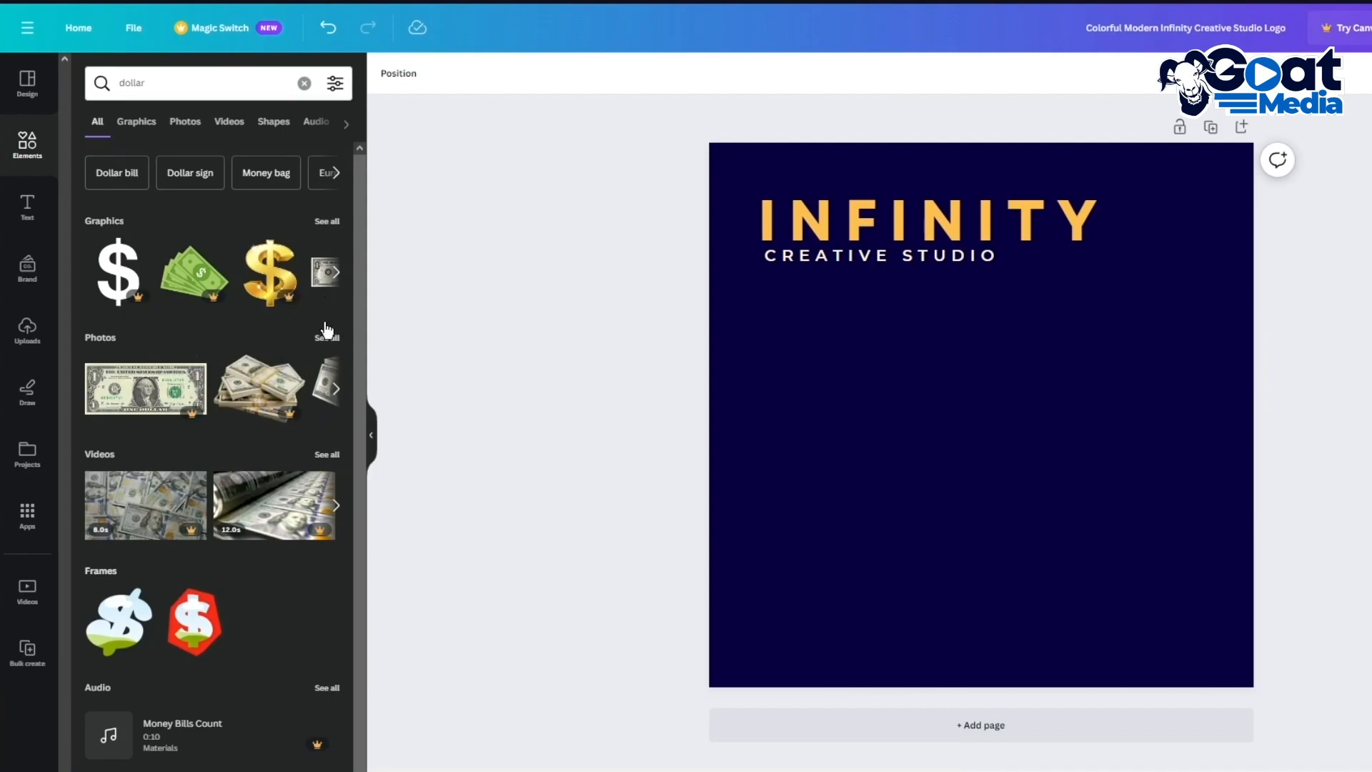
click(328, 222)
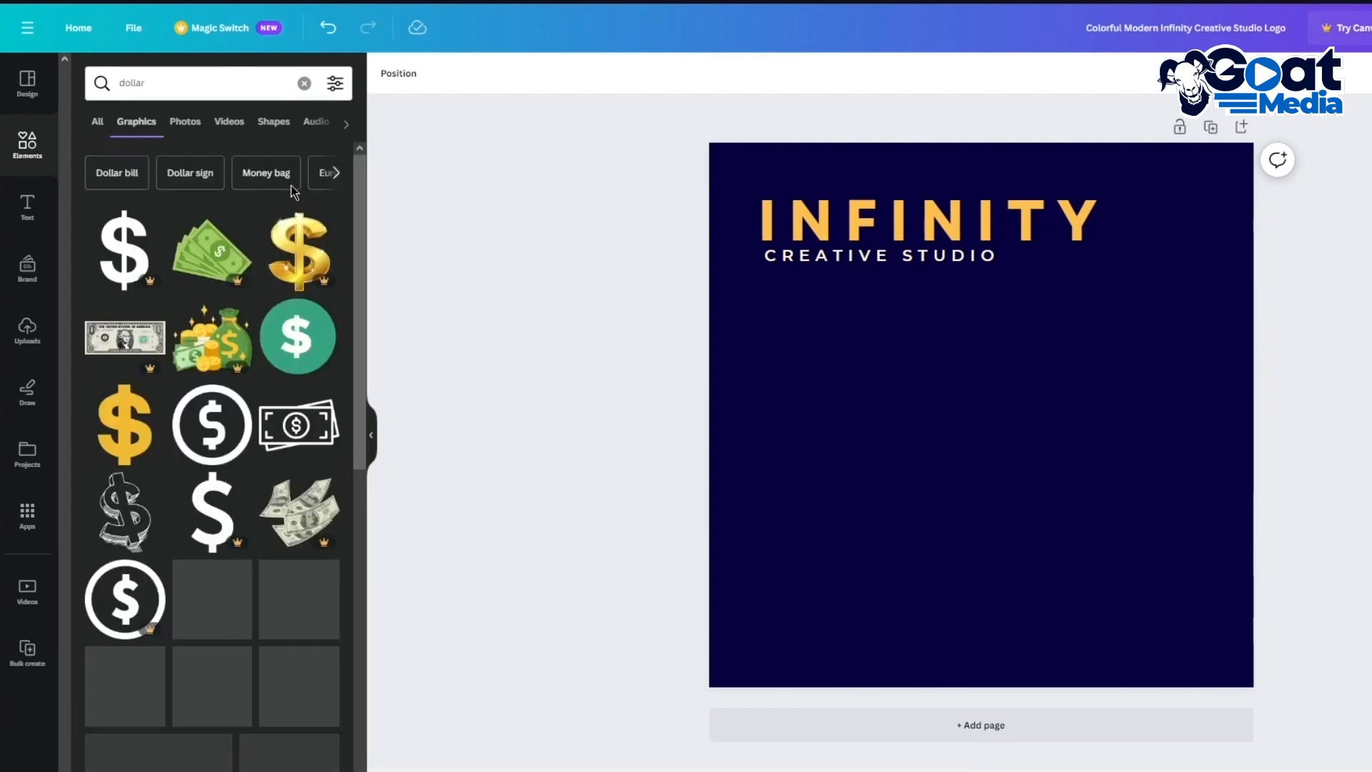
click(184, 123)
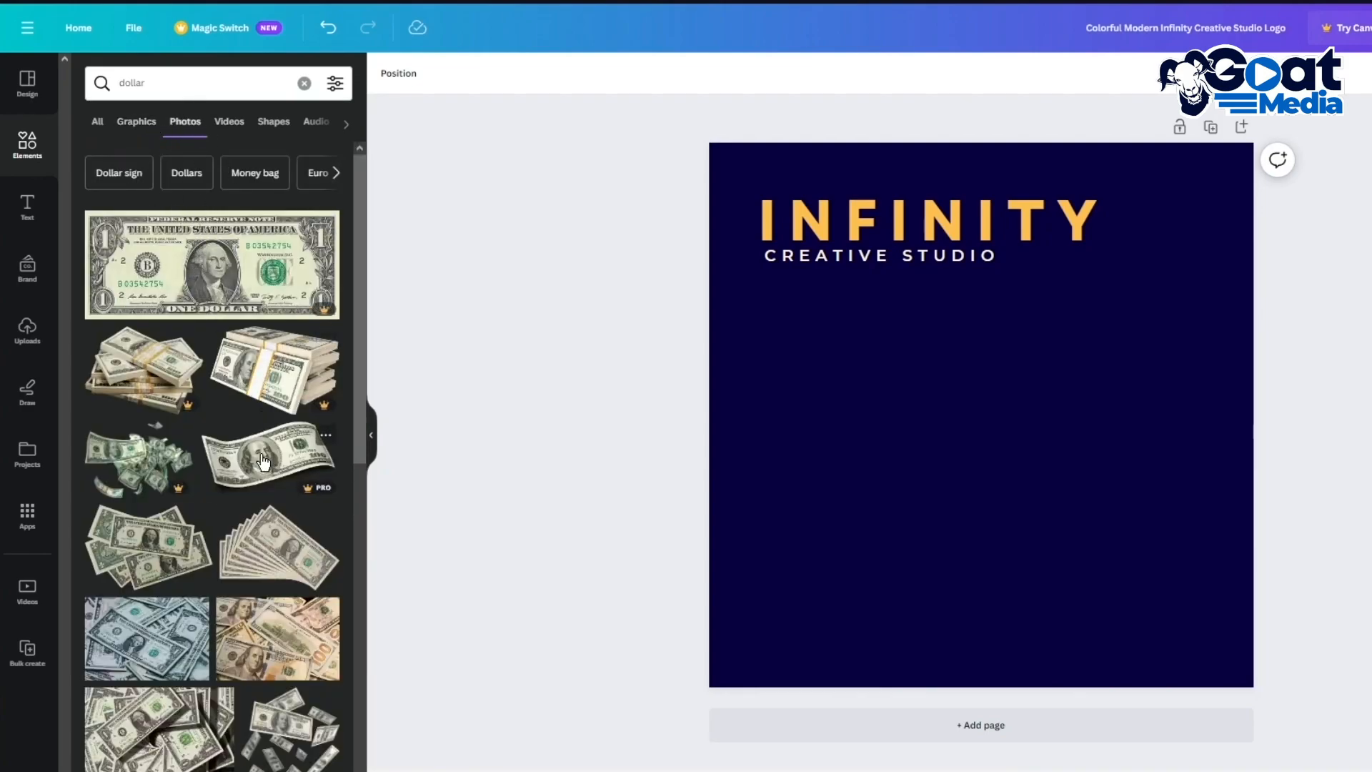
- Add the free photo of scattered one-dollar bills, rotate it about 34° clockwise and place it running off the page's lower-right corner
scroll(179, 443, down, 1)
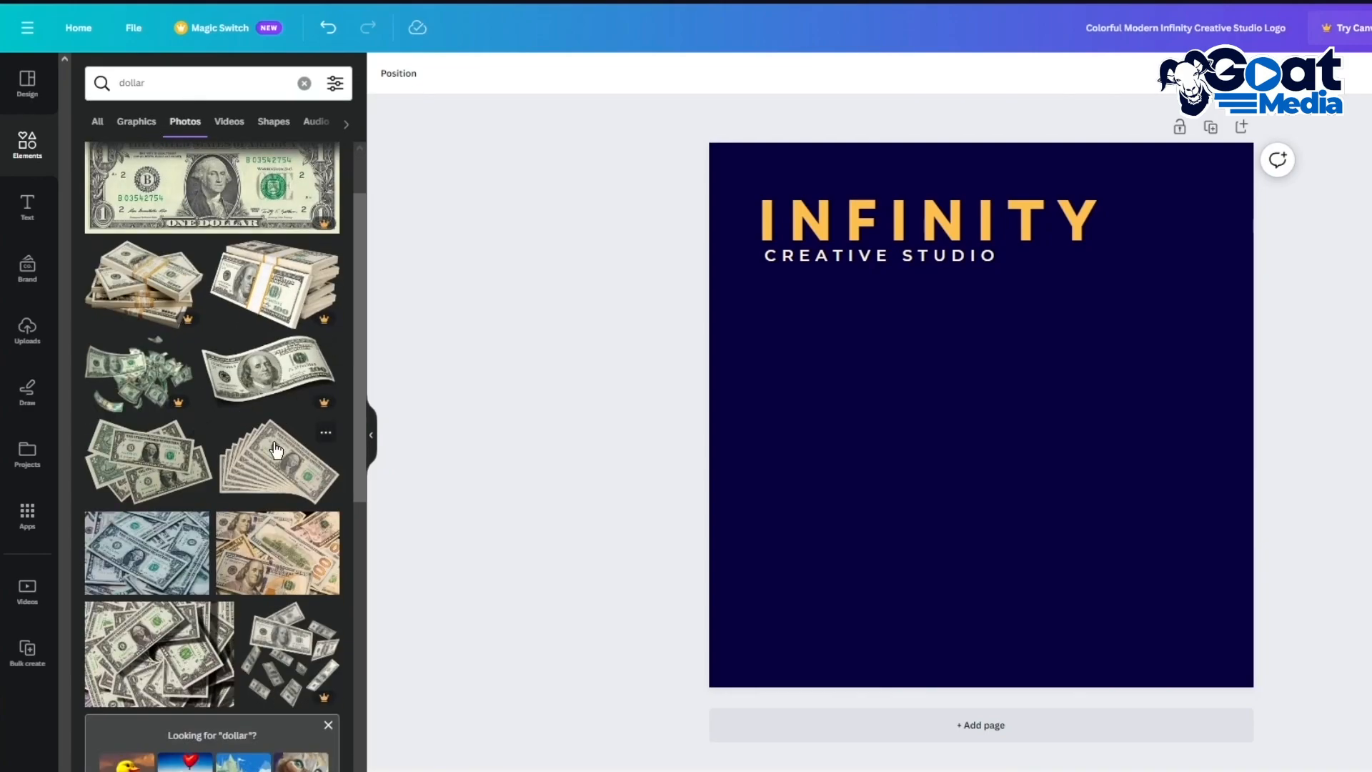
scroll(277, 446, down, 5)
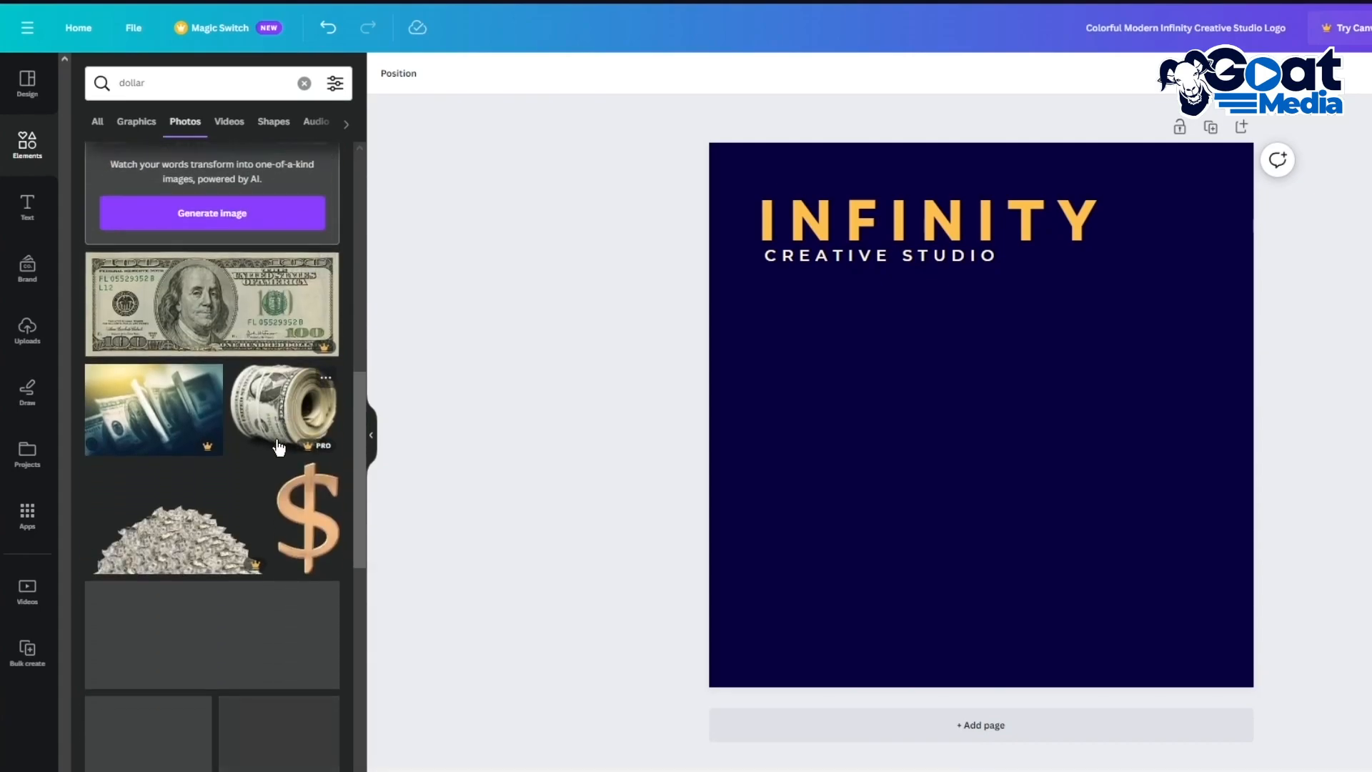
scroll(276, 440, up, 10)
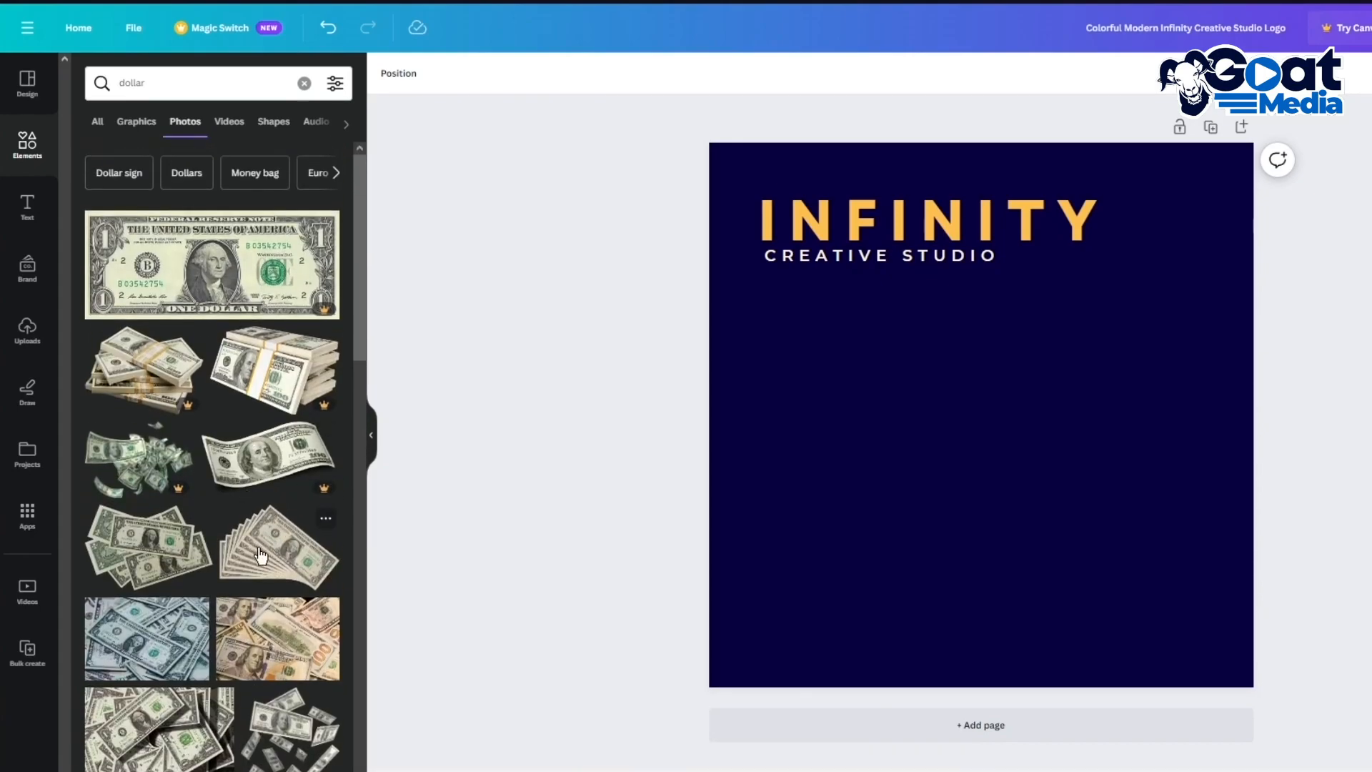
click(183, 550)
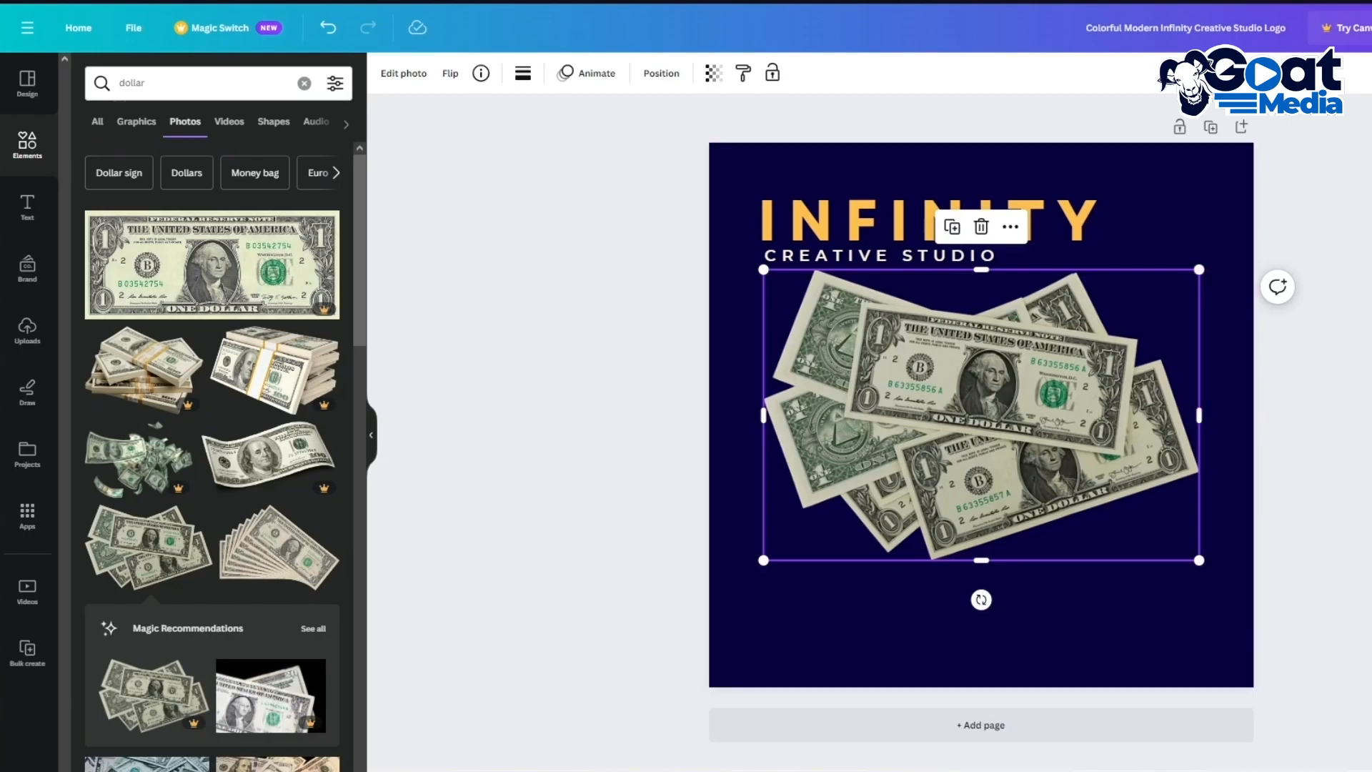
drag(1019, 442, 1108, 523)
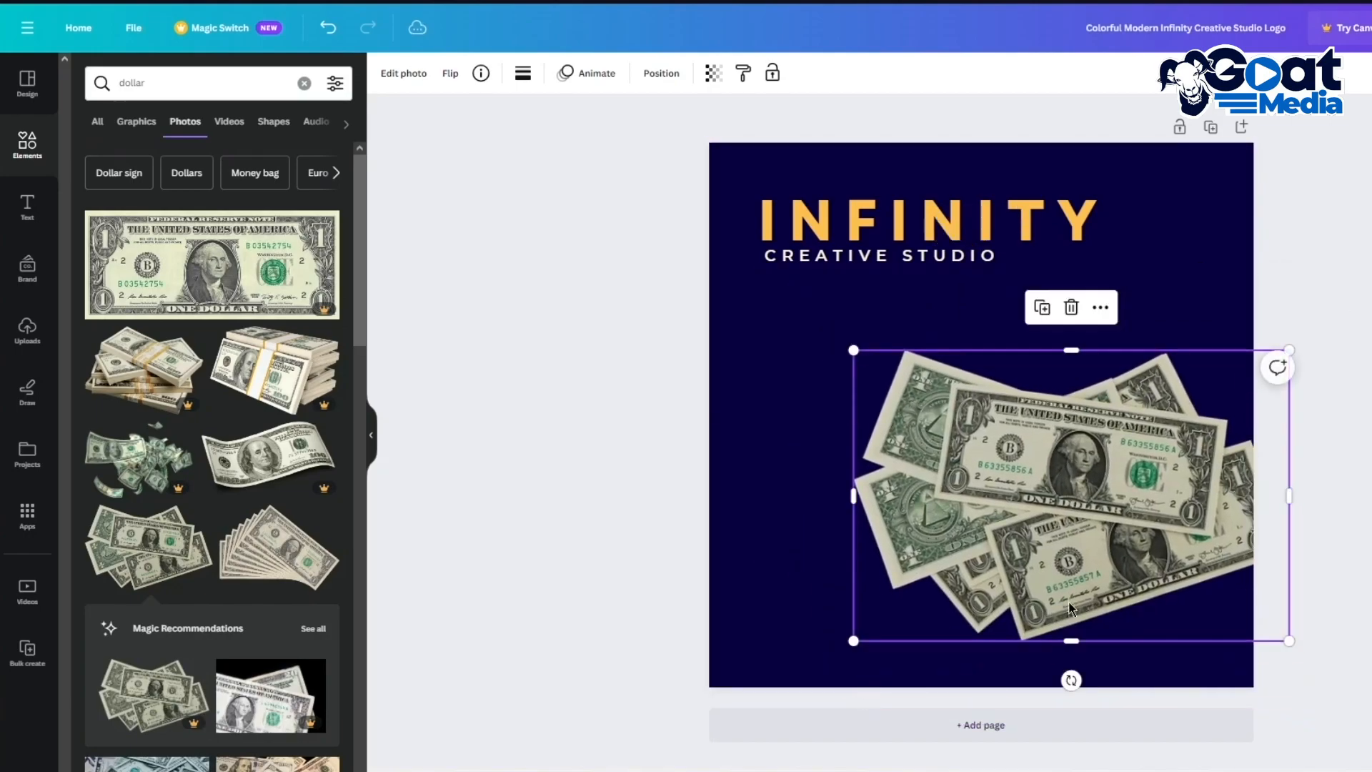
drag(1070, 681, 958, 665)
drag(1072, 523, 1155, 616)
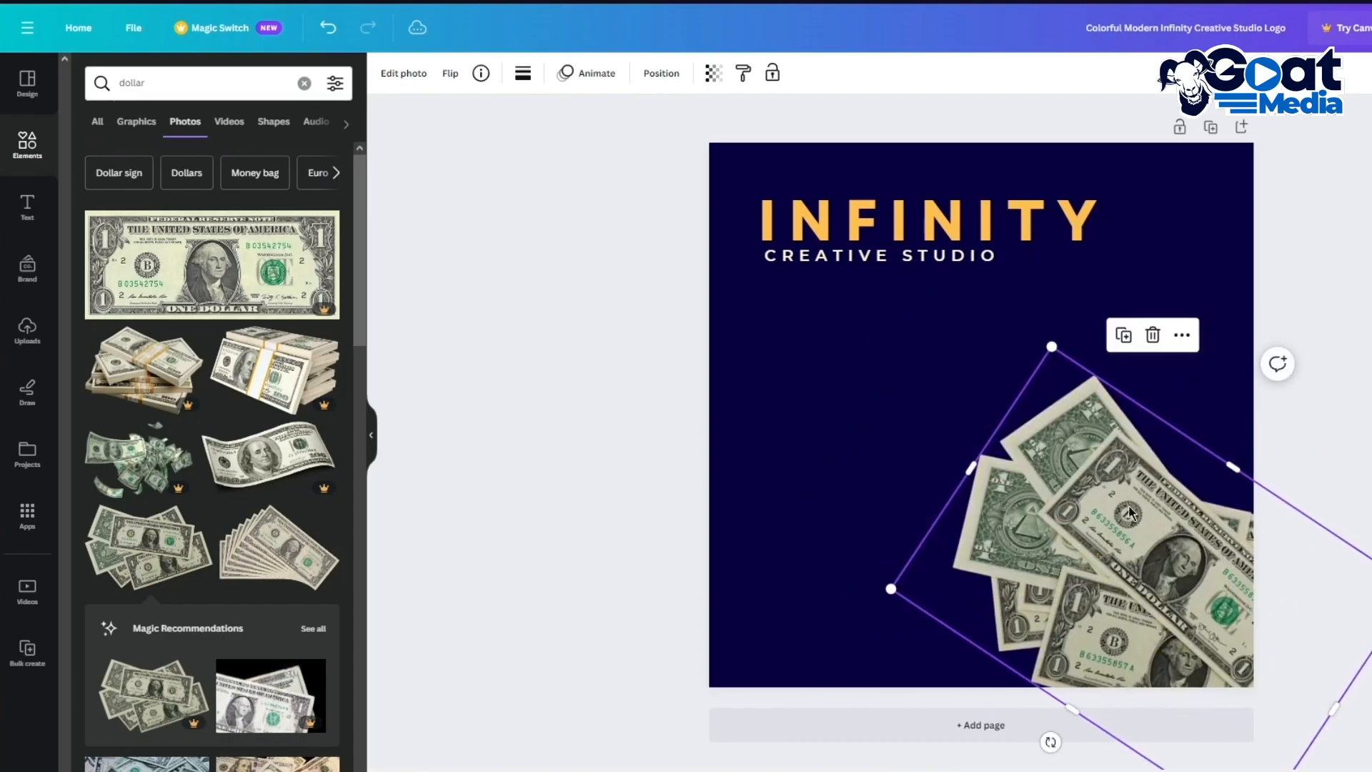
drag(1051, 347, 1027, 283)
drag(1145, 486, 1129, 541)
click(1356, 398)
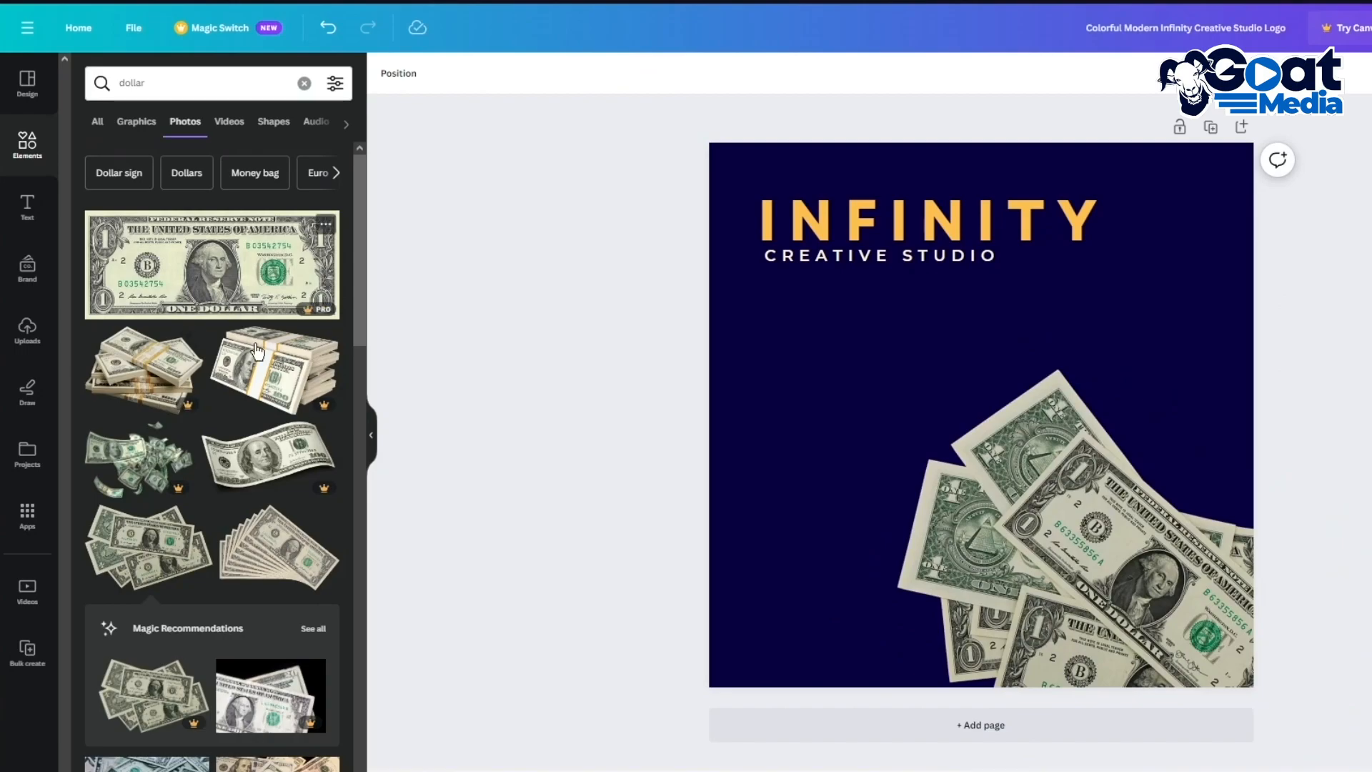
- Add the fanned one-dollar bills photo, rotate it counterclockwise, shrink it and place it in the page's upper-right corner
click(263, 531)
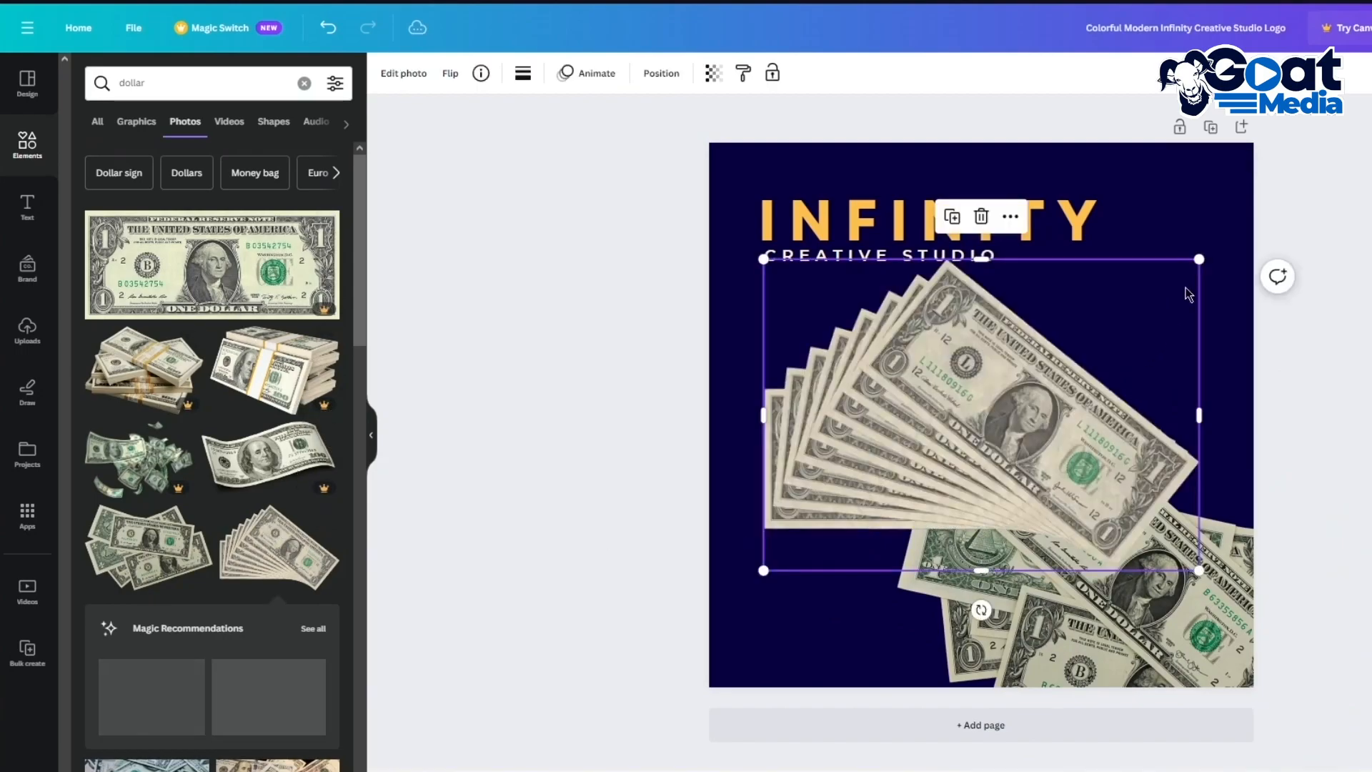
drag(982, 609, 1119, 553)
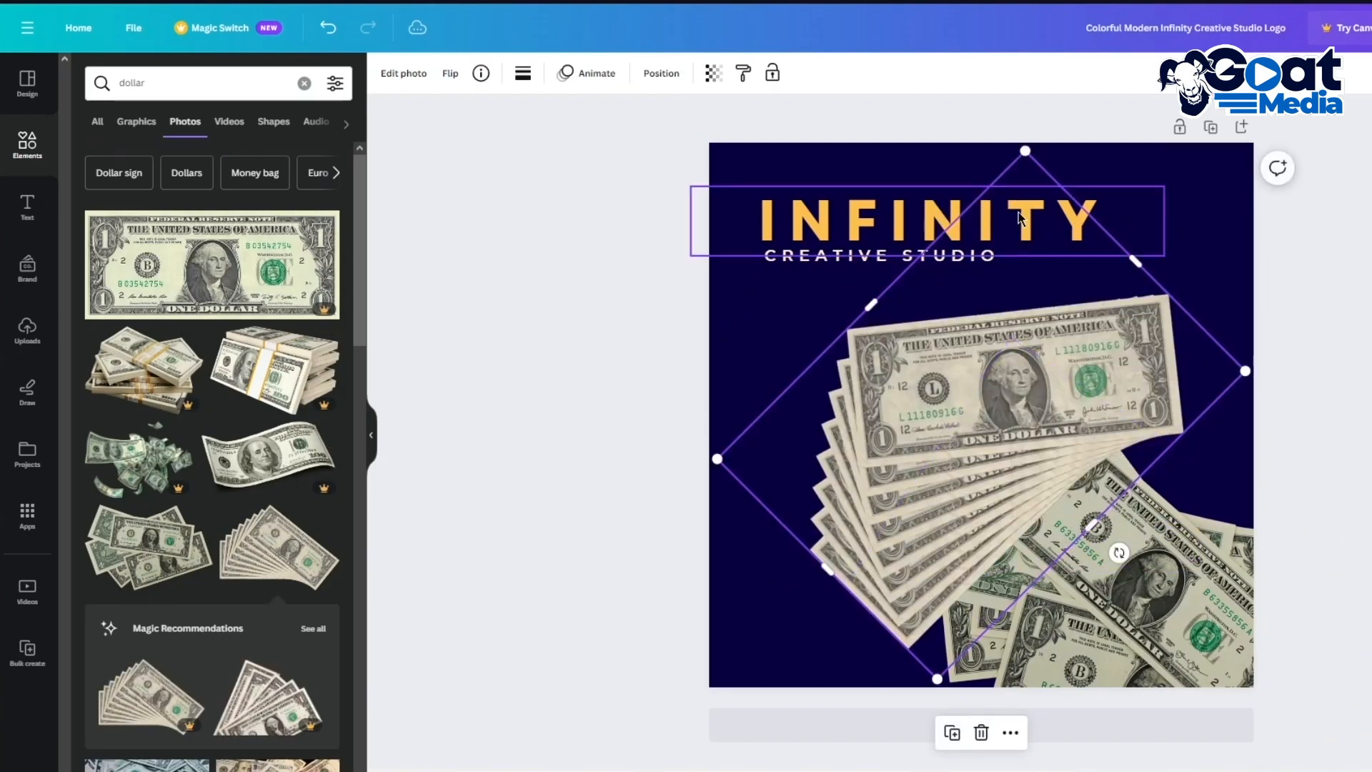
drag(1017, 151, 986, 374)
drag(961, 524, 1198, 197)
key(Escape)
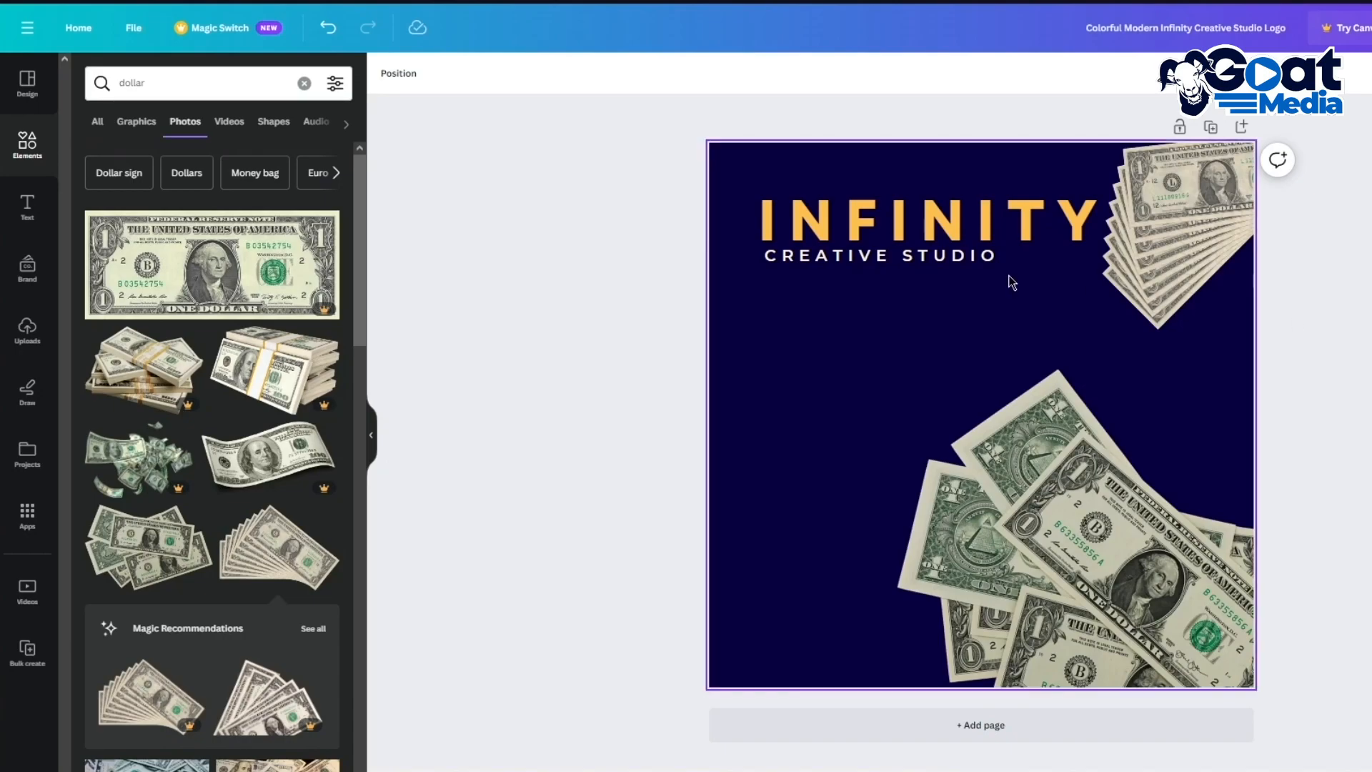
- Replace the INFINITY text with "WIN $800 TODAY", breaking the line after WIN
double_click(1006, 221)
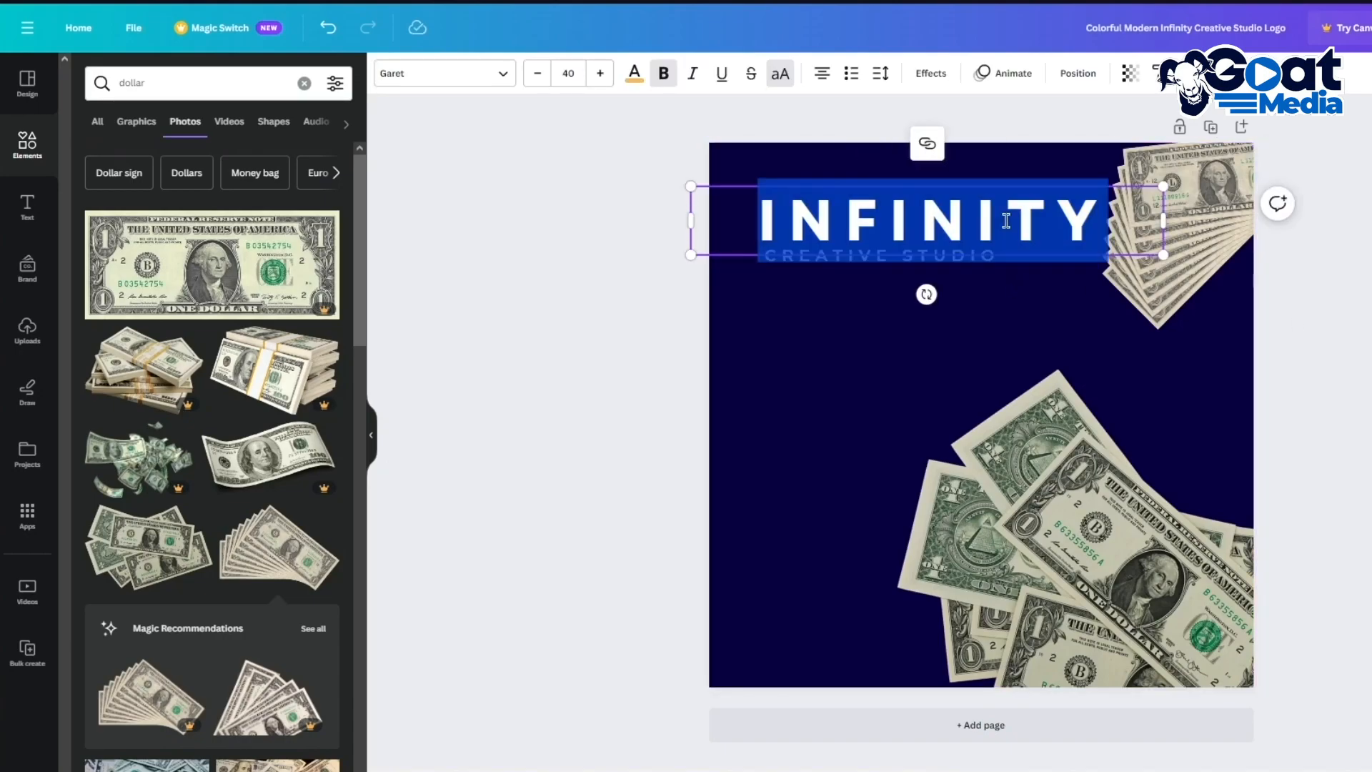
text(WIN 8)
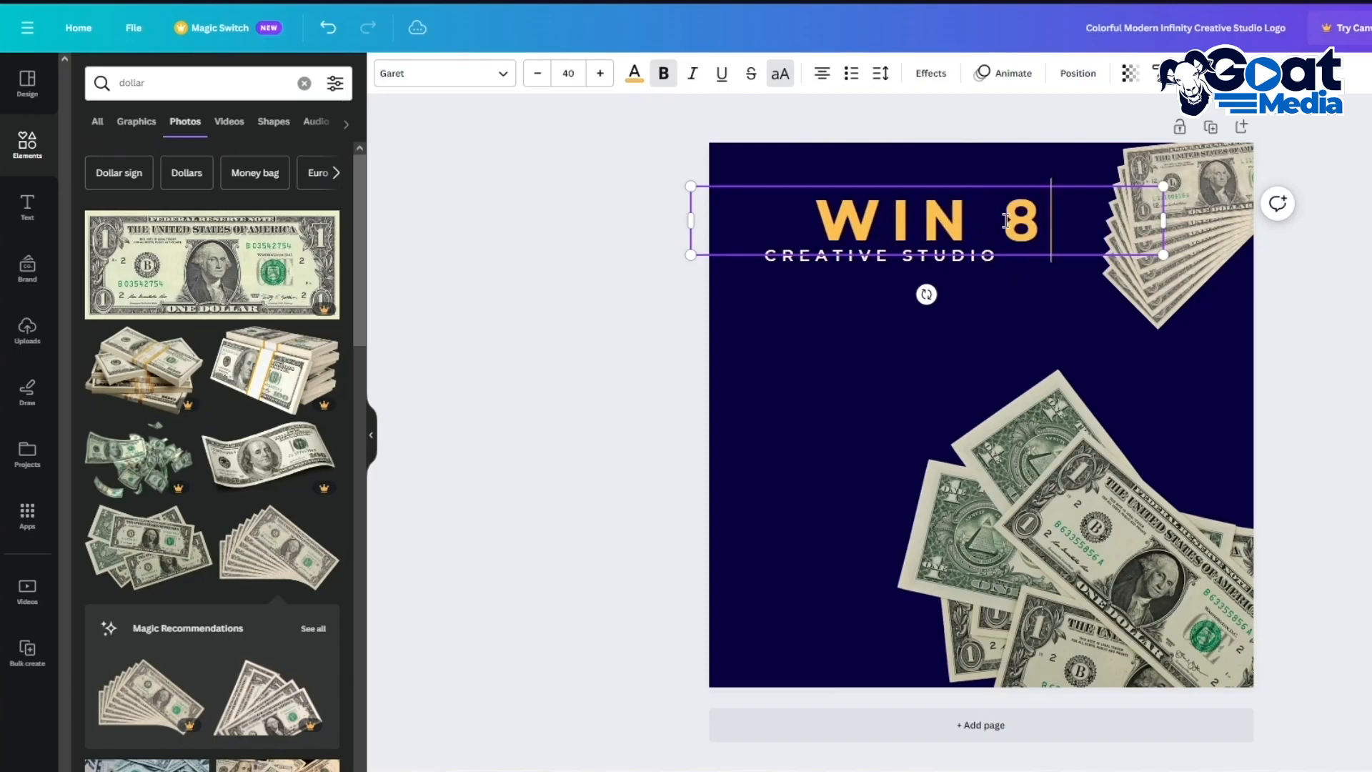
key(BackSpace)
text($800 TODAY)
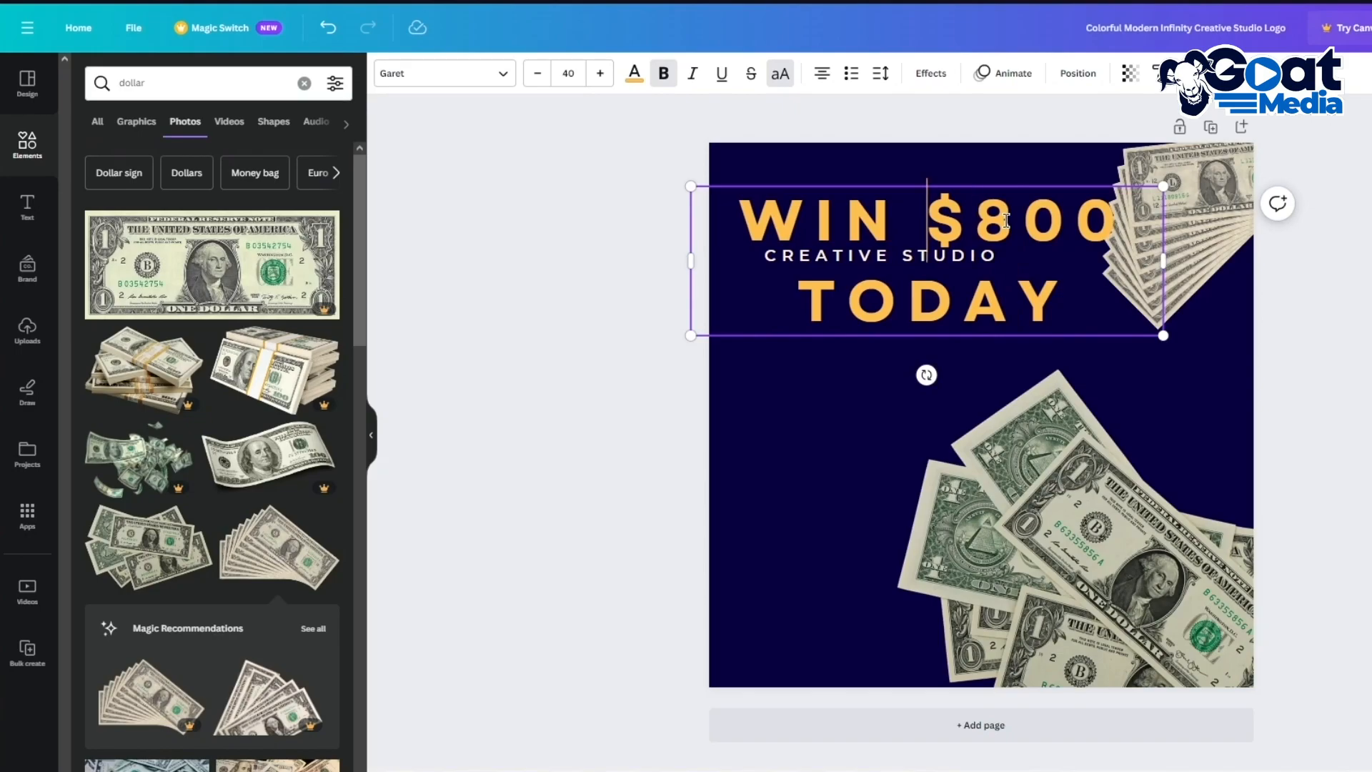
key(Return)
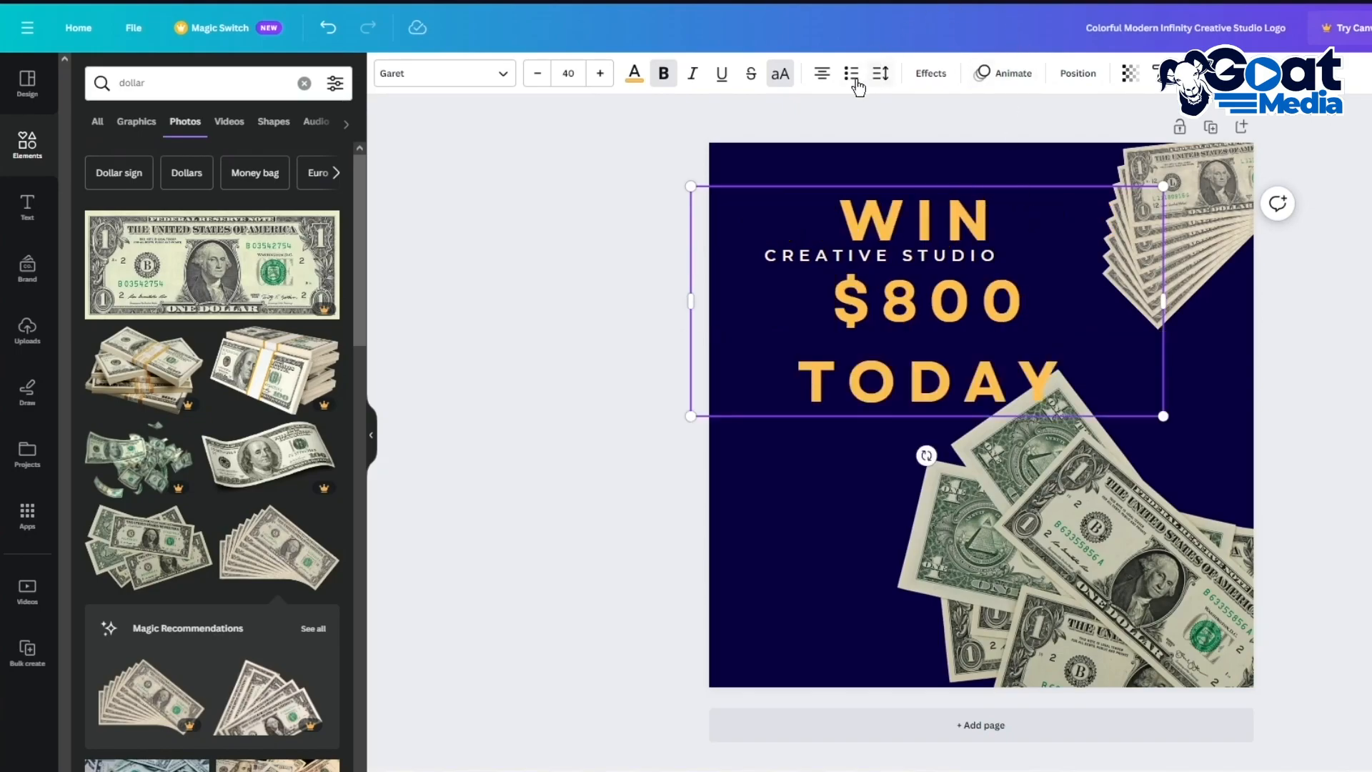
- Change the headline's text alignment so that all its lines start at the left edge of the text box
click(823, 80)
click(855, 165)
click(860, 213)
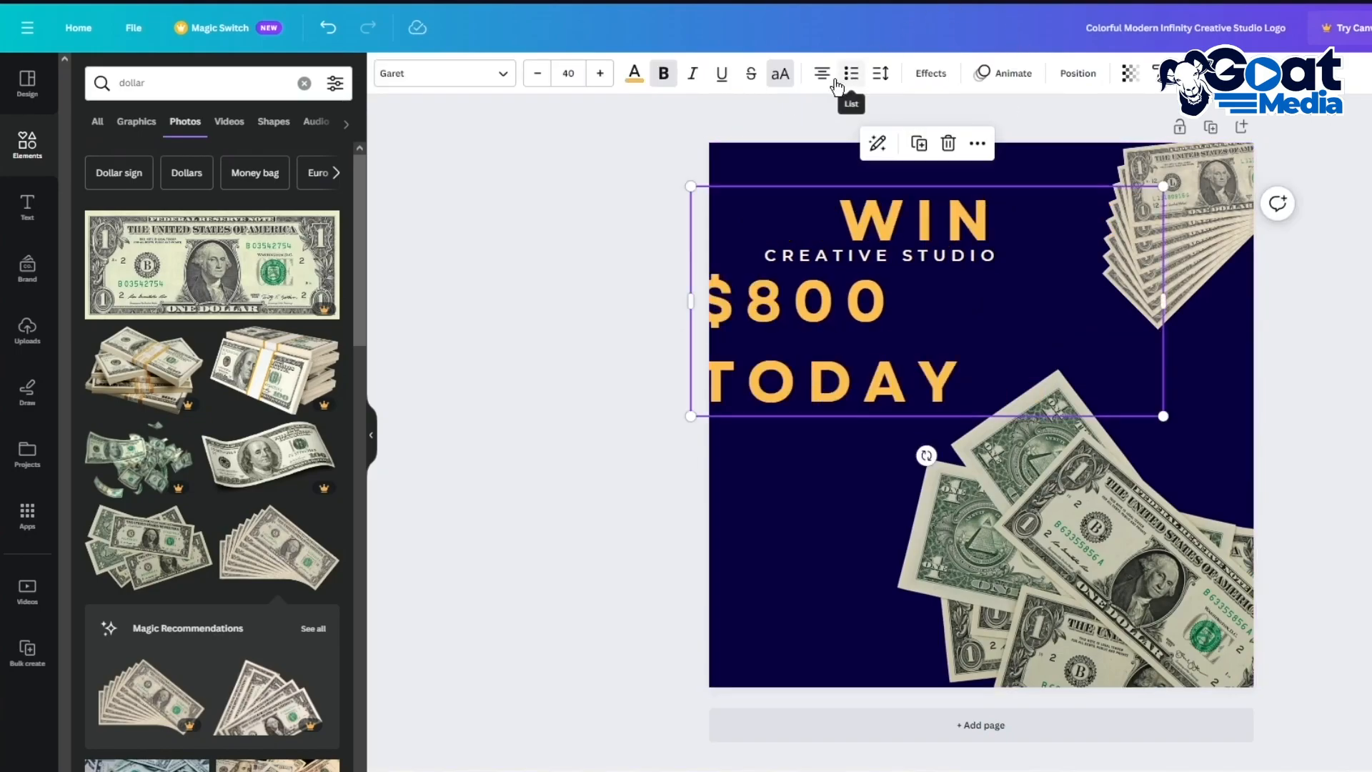
click(820, 73)
click(816, 86)
- Move the CREATIVE STUDIO text to the lower part of the page and position the headline above it
drag(798, 227, 838, 378)
drag(843, 256, 813, 681)
drag(842, 443, 858, 298)
- Enlarge the WIN $800 TODAY headline to font size 66.4 and place it near the page's left margin
drag(1237, 414, 1364, 581)
drag(1070, 492, 1056, 500)
click(598, 74)
click(598, 73)
click(598, 74)
click(598, 74)
click(599, 74)
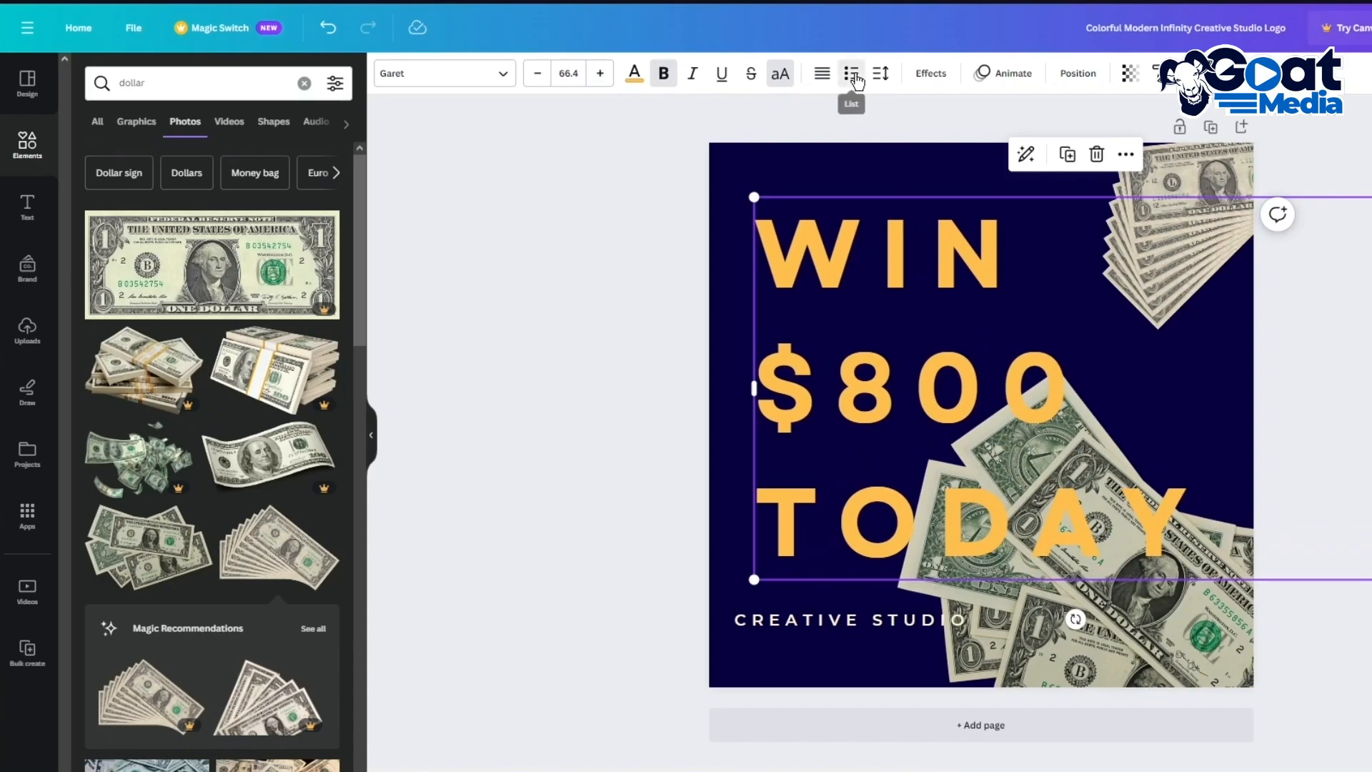
- Tighten the letter spacing and the line spacing of the WIN $800 TODAY headline
click(854, 78)
click(849, 80)
click(847, 81)
click(880, 72)
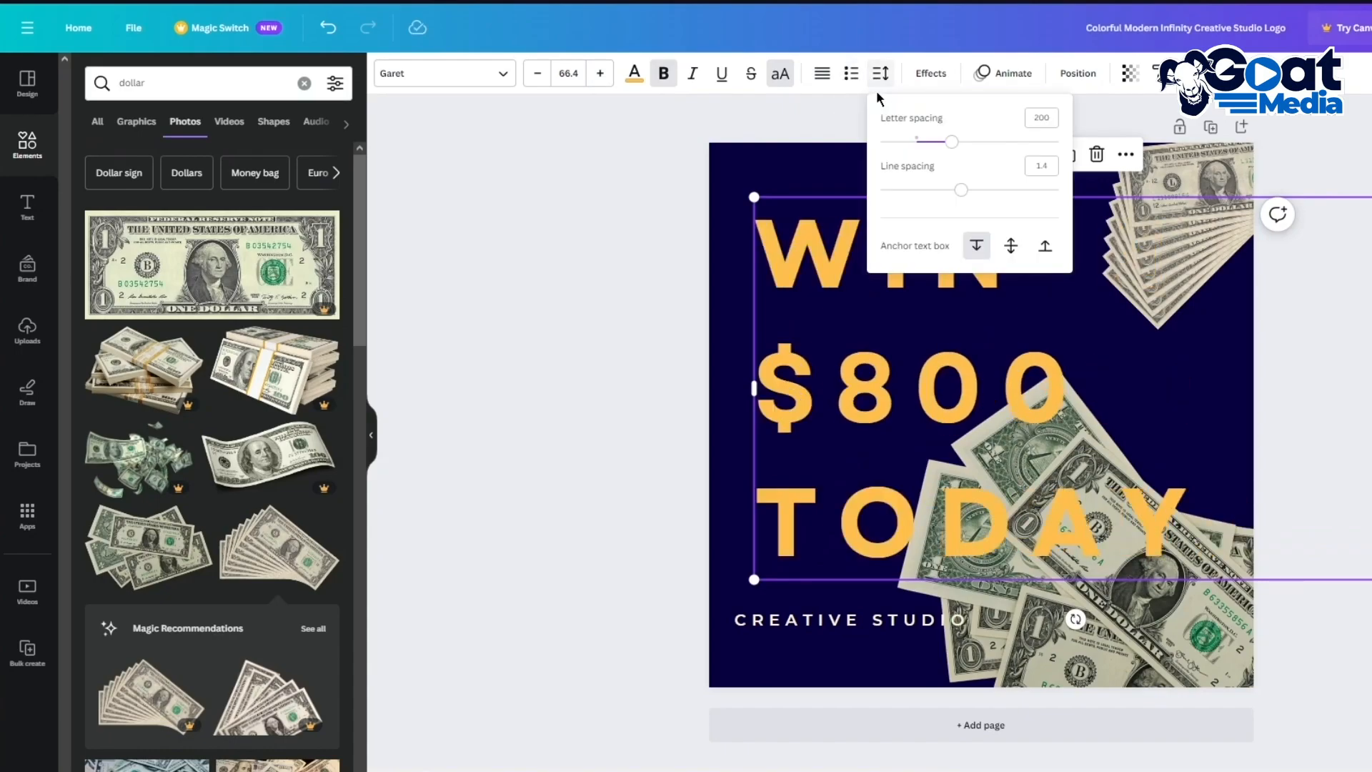
drag(936, 142, 923, 146)
drag(959, 190, 928, 192)
click(1370, 288)
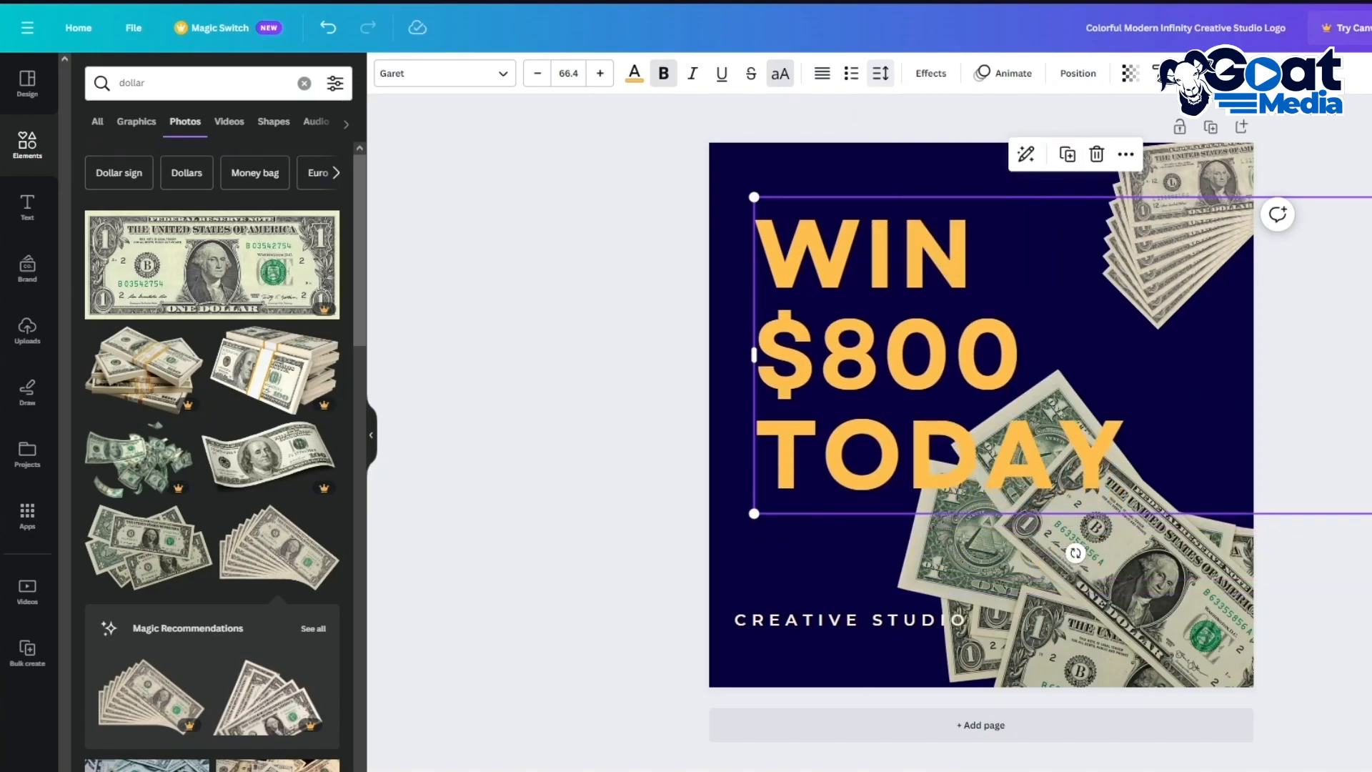
- Bring the scattered bills photo in front of the headline and shift it further toward the page's right edge
click(1232, 598)
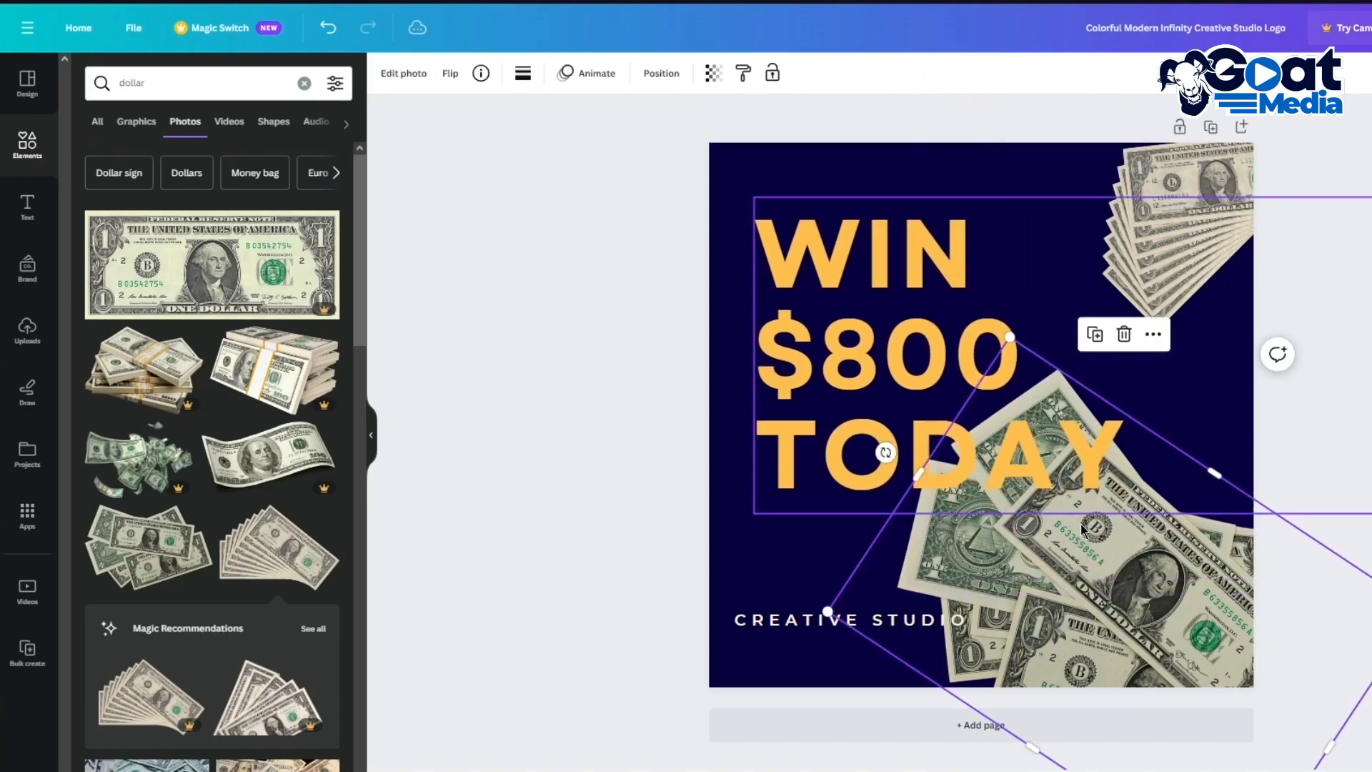
click(714, 83)
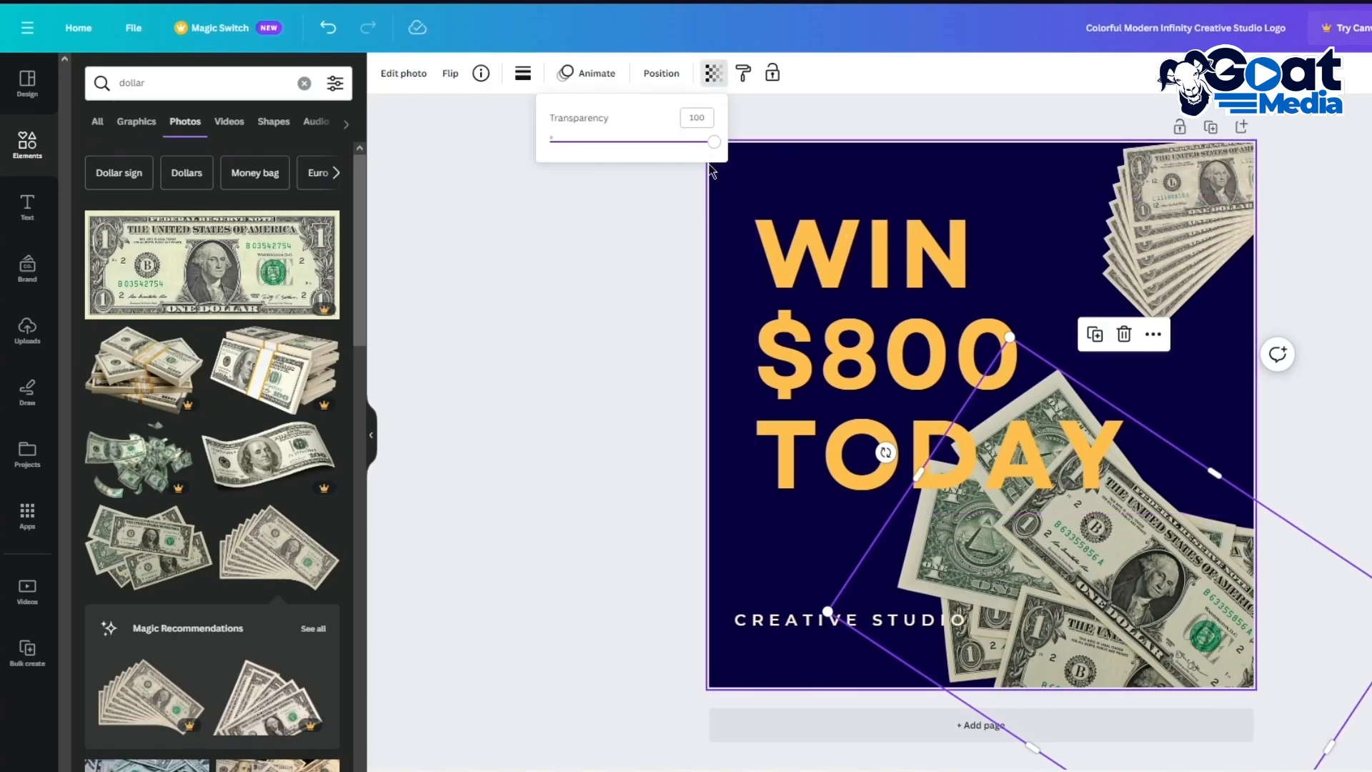
click(638, 76)
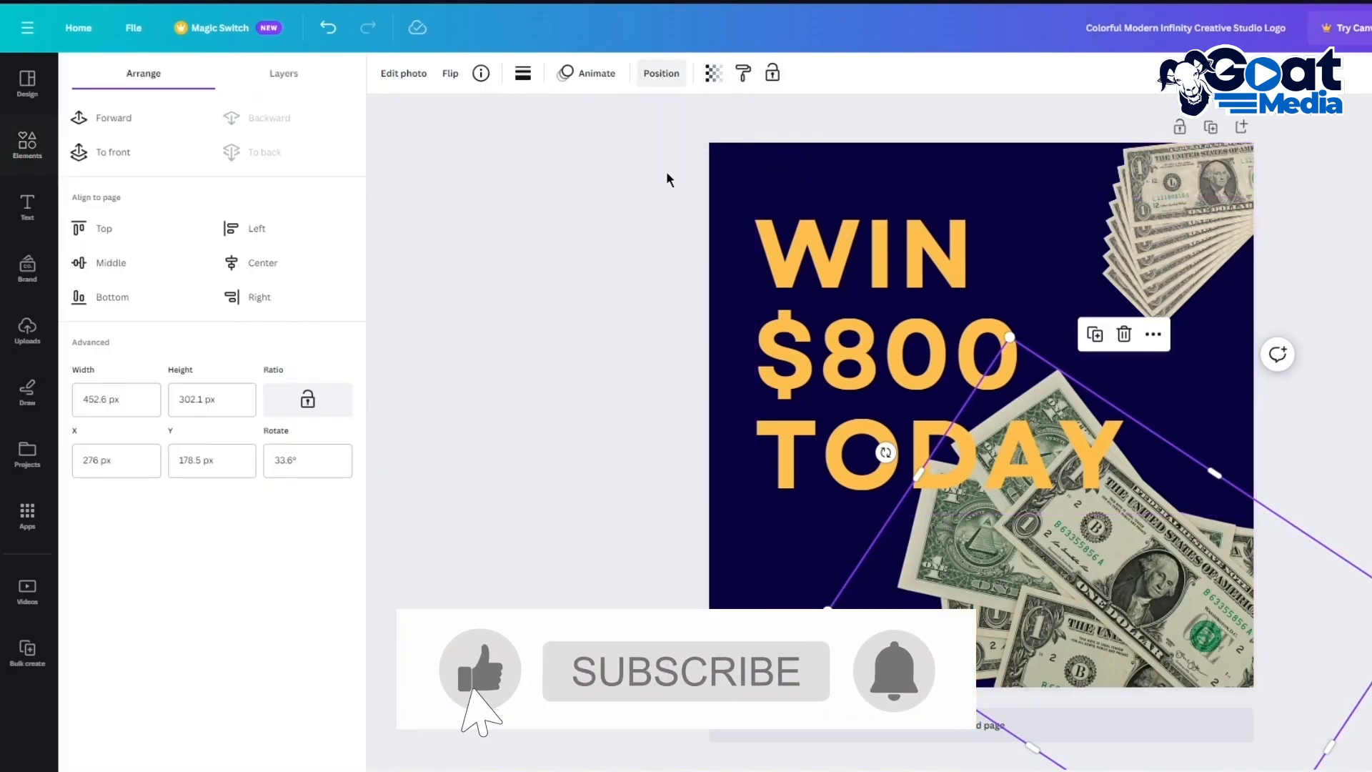
click(555, 389)
drag(1035, 537, 1164, 544)
click(1314, 486)
click(1315, 486)
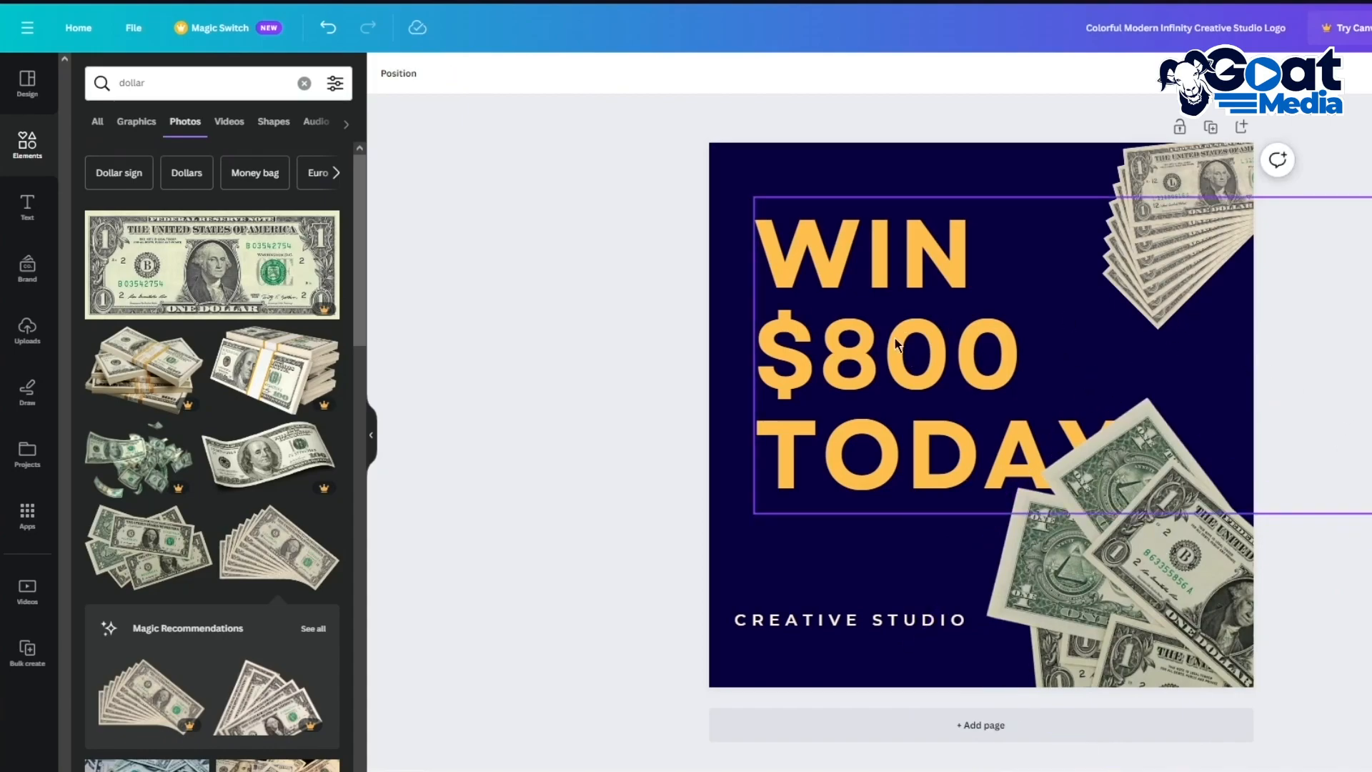
- Move the CREATIVE STUDIO text up beneath the headline and replace its wording with "CLICK HERE"
drag(848, 615, 871, 540)
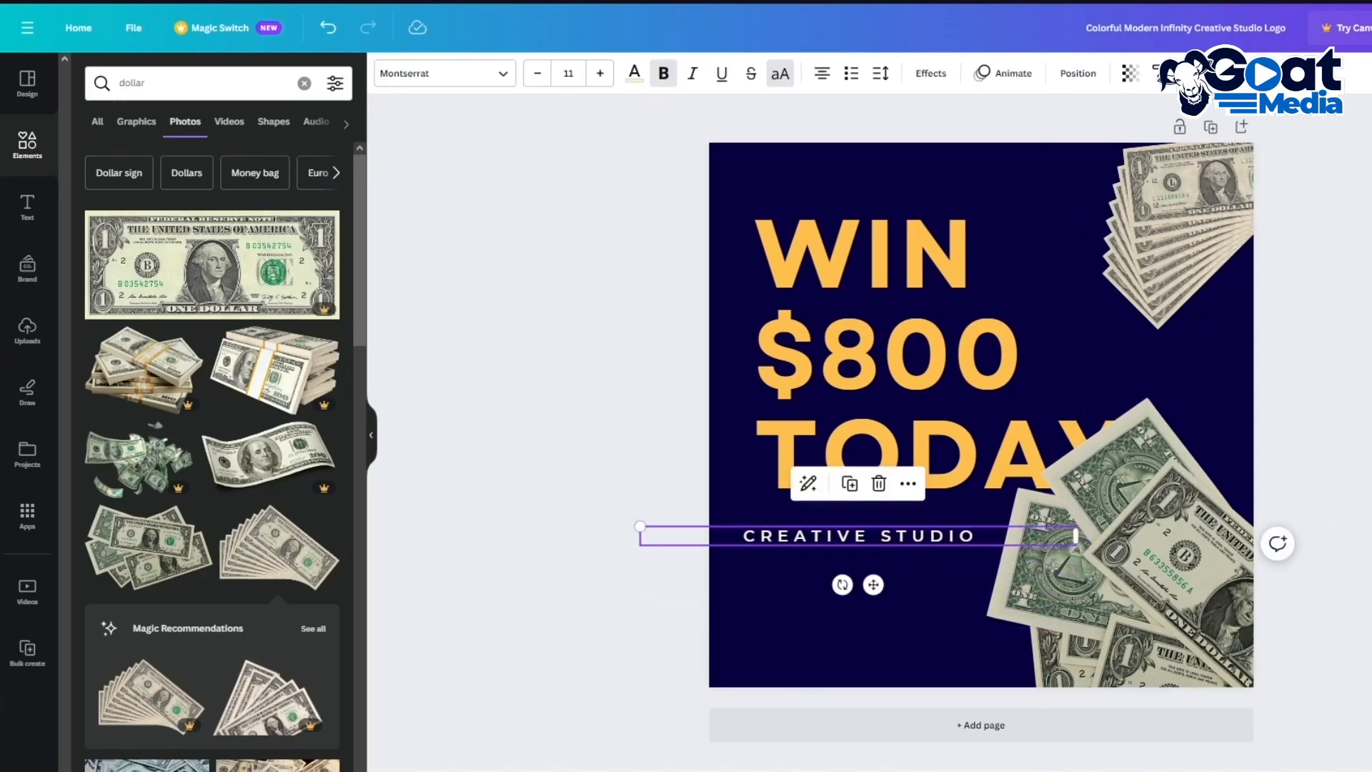
double_click(906, 534)
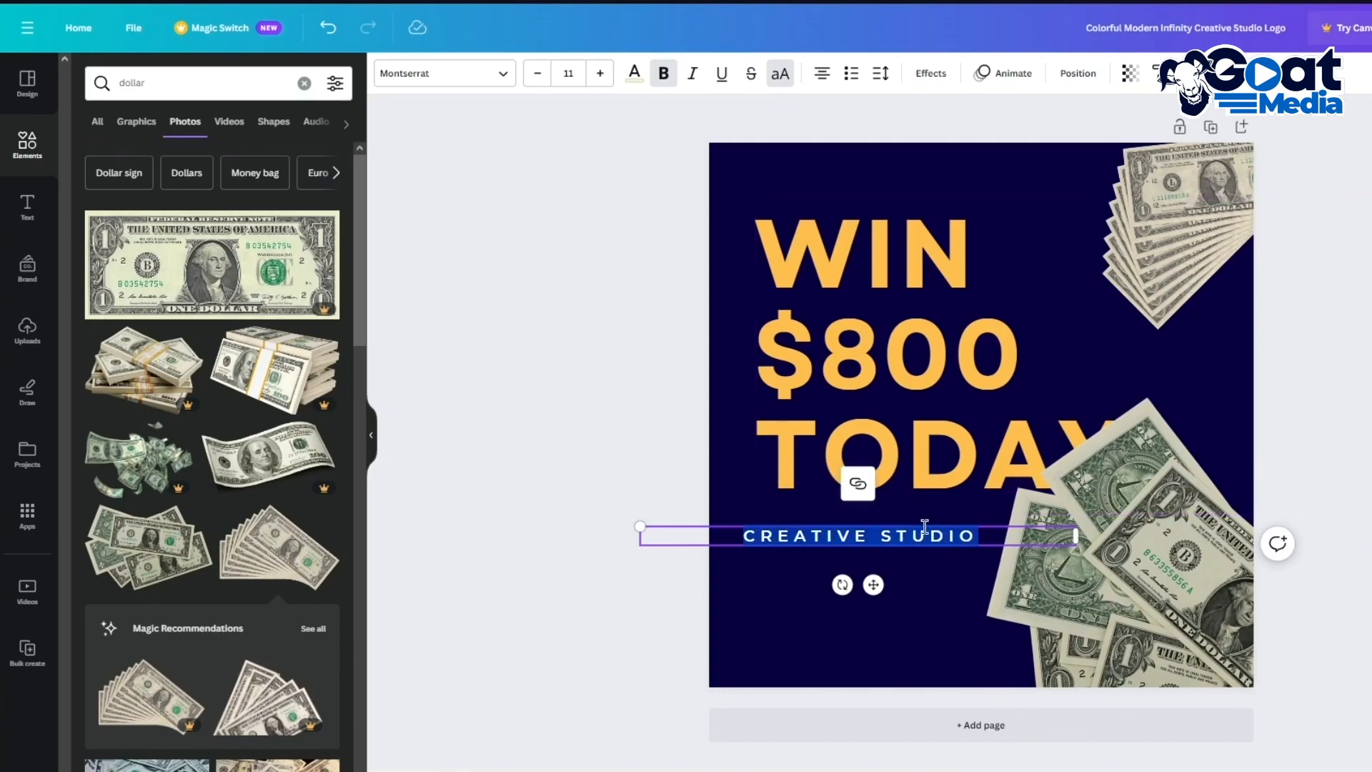
text(CLI)
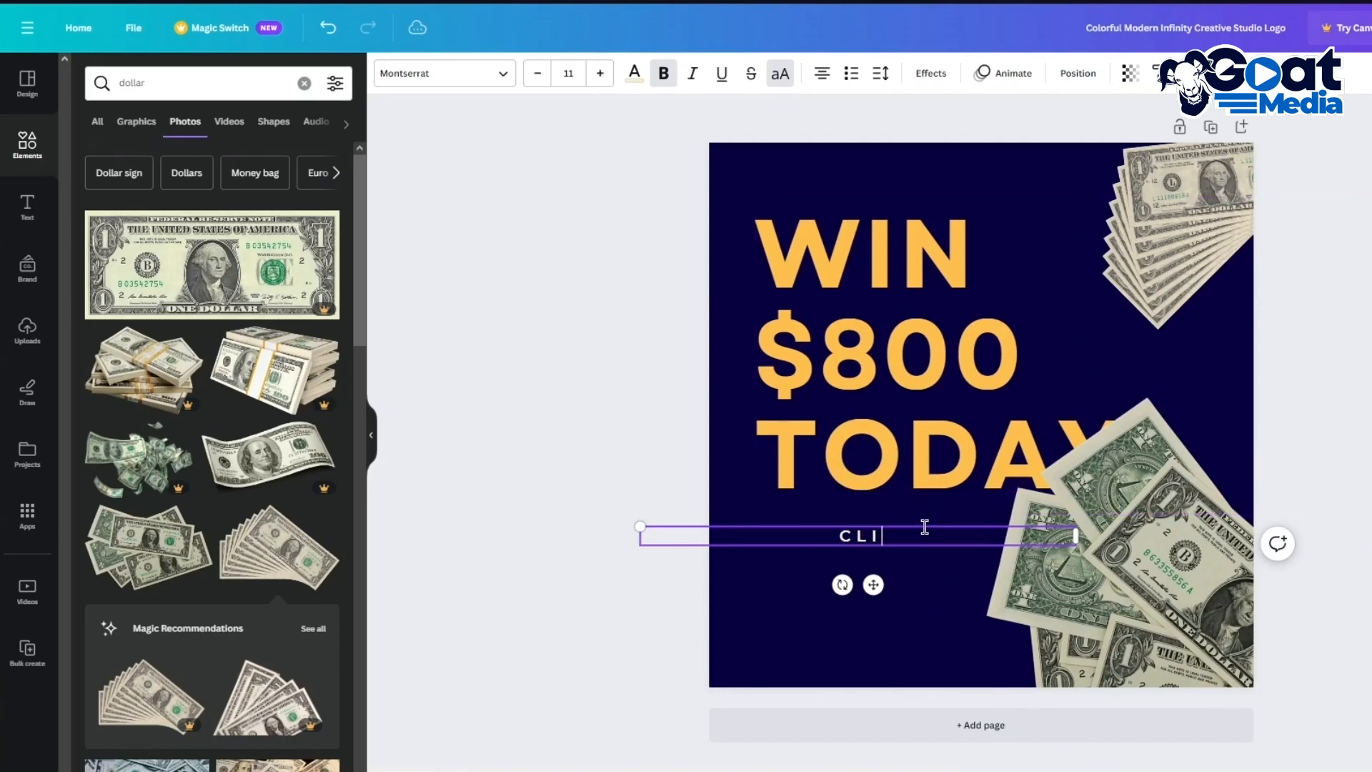
text(CK HERE)
click(857, 560)
click(850, 543)
drag(850, 541, 849, 550)
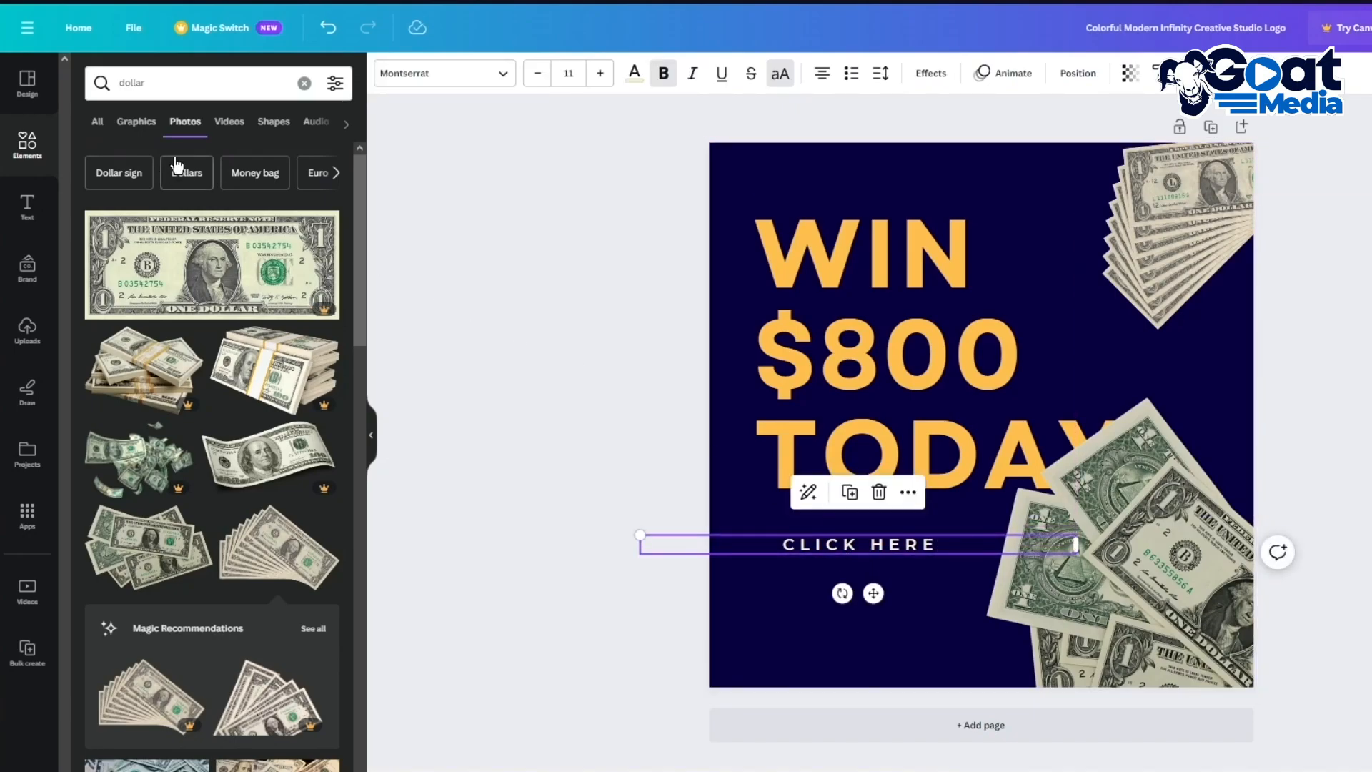
- Search the elements library for "button" and browse the graphics among all results for a suitable button shape
click(196, 88)
text(bu)
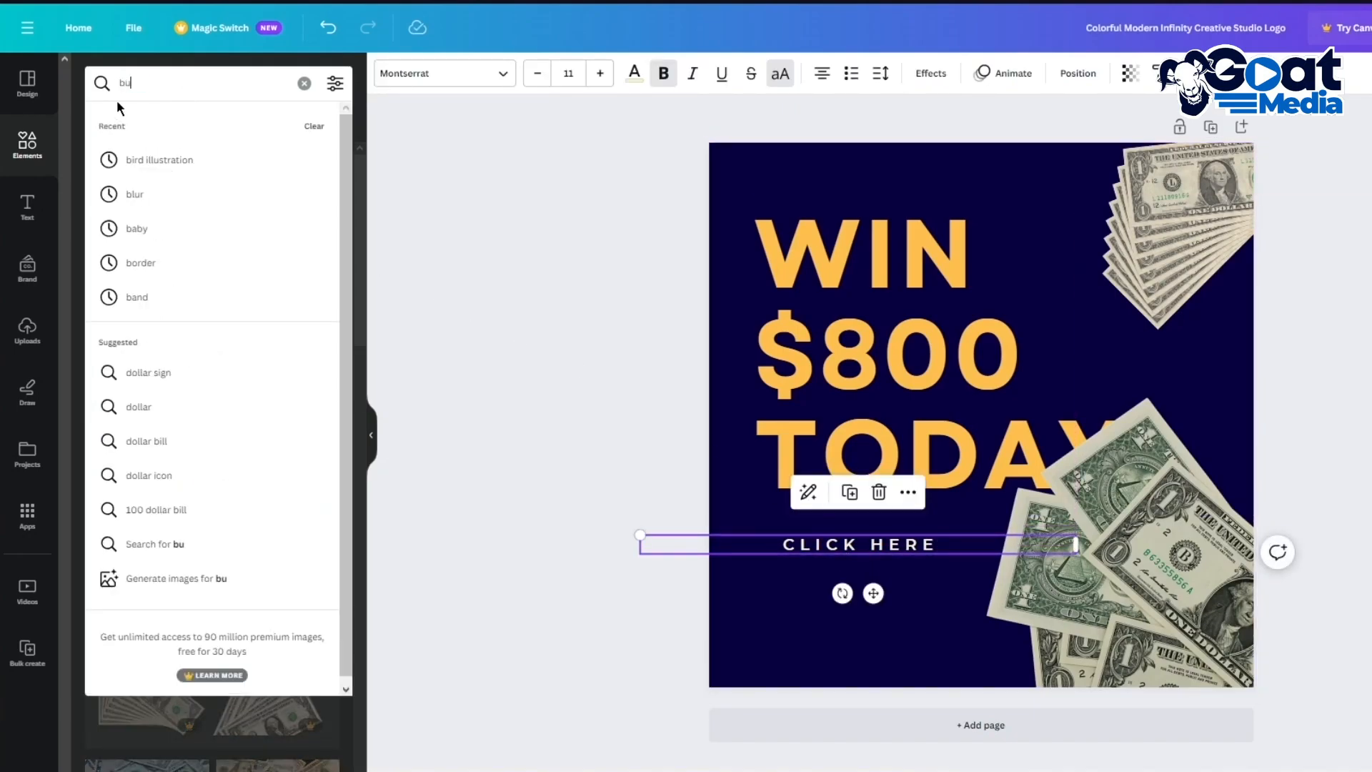
text(tton)
key(Return)
scroll(172, 481, down, 5)
scroll(208, 190, up, 3)
click(97, 122)
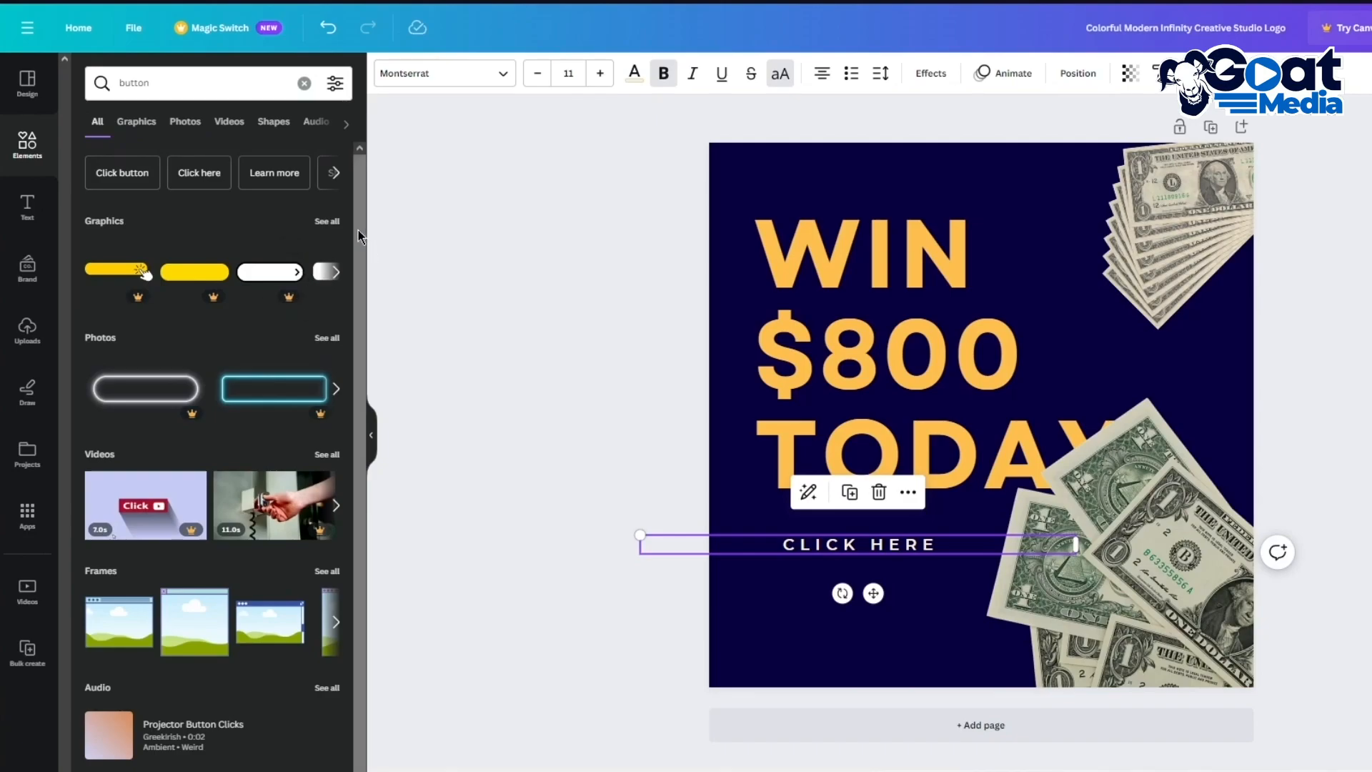
click(333, 272)
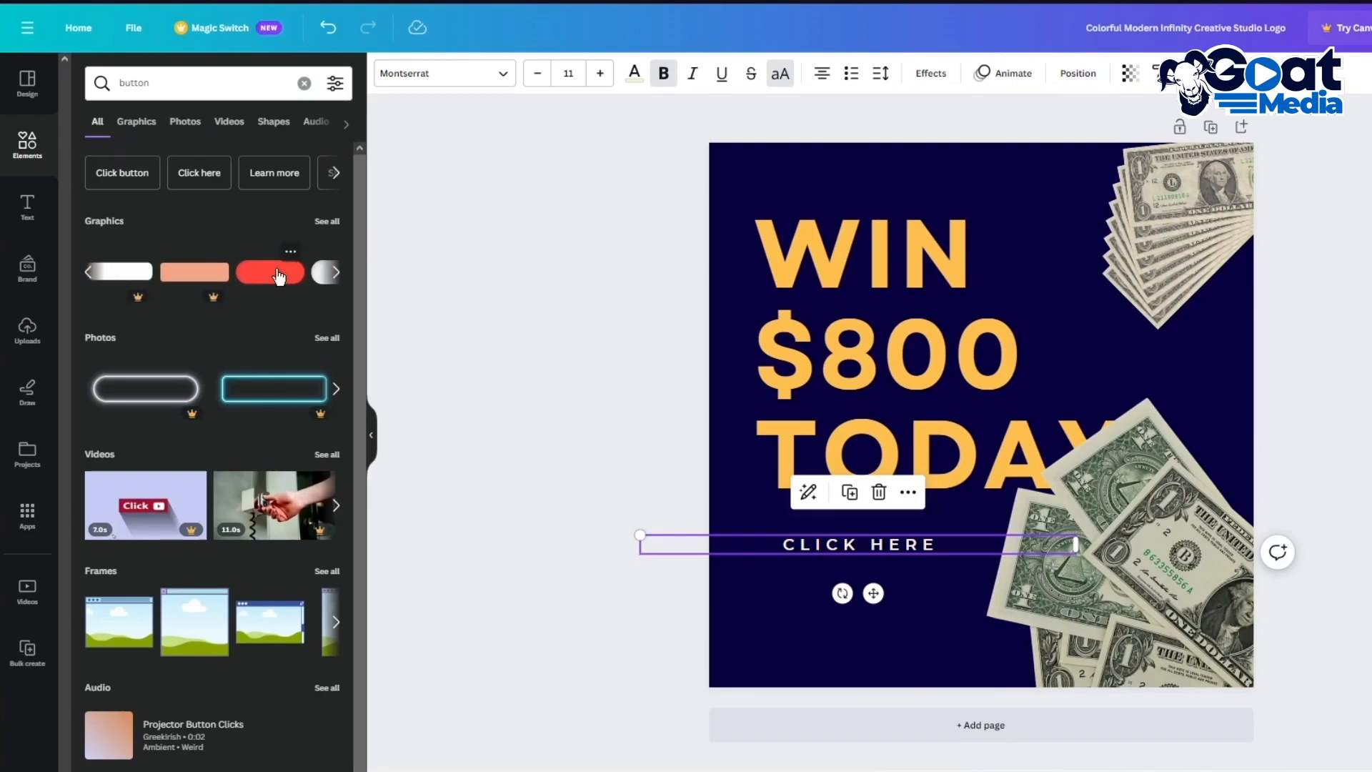
- Add the red rounded button graphic, place it just beneath the CLICK HERE text and shrink it to roughly the text's width
click(278, 277)
drag(980, 422, 863, 607)
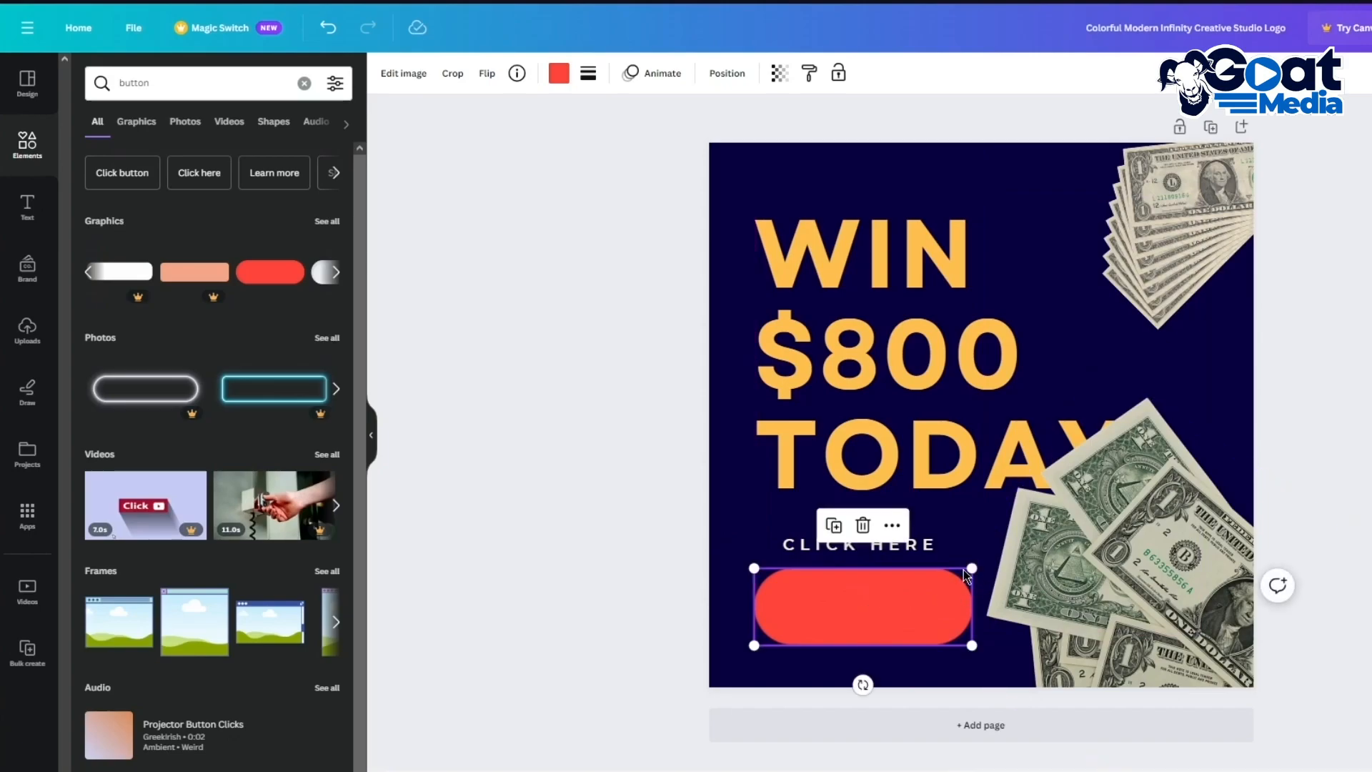
drag(971, 569, 871, 600)
click(1348, 414)
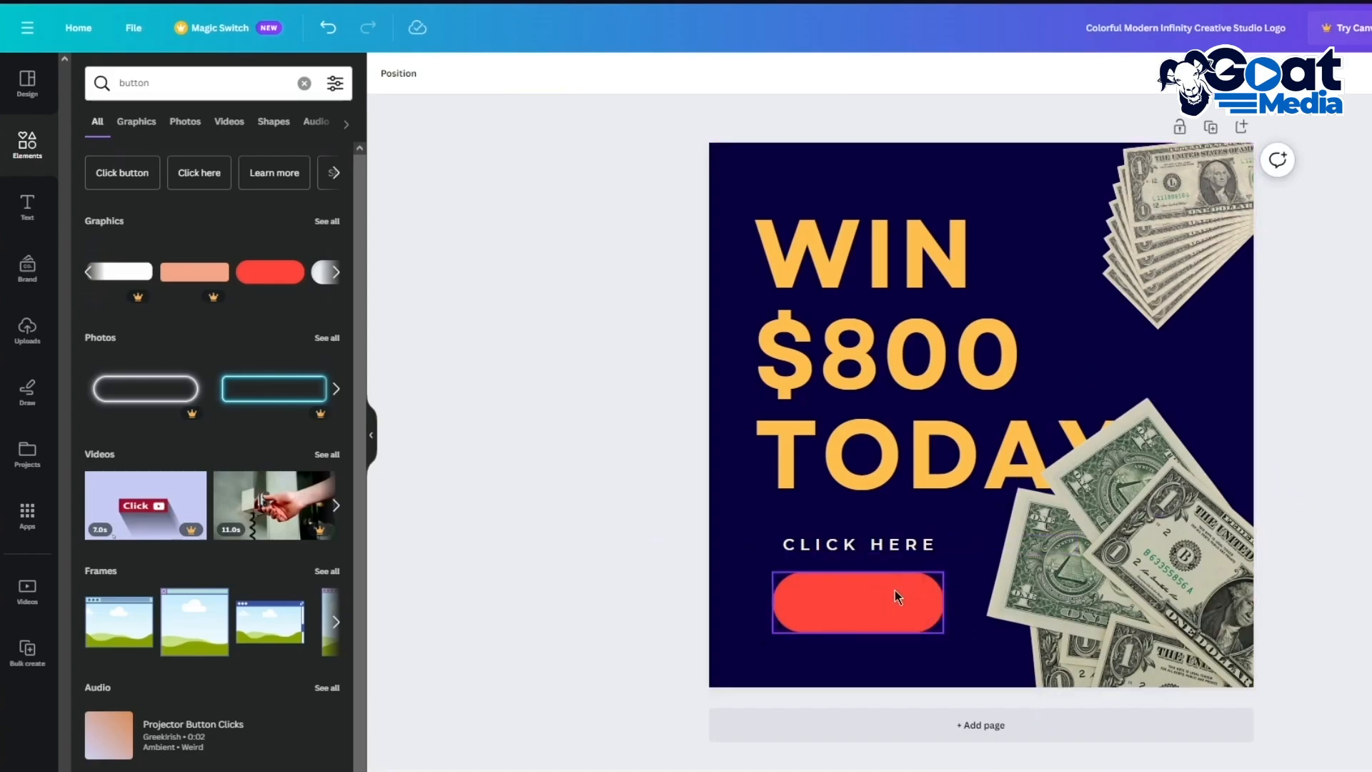
- Duplicate the CLICK HERE text, center the copy on the red button and change its wording to "CTA"
click(849, 543)
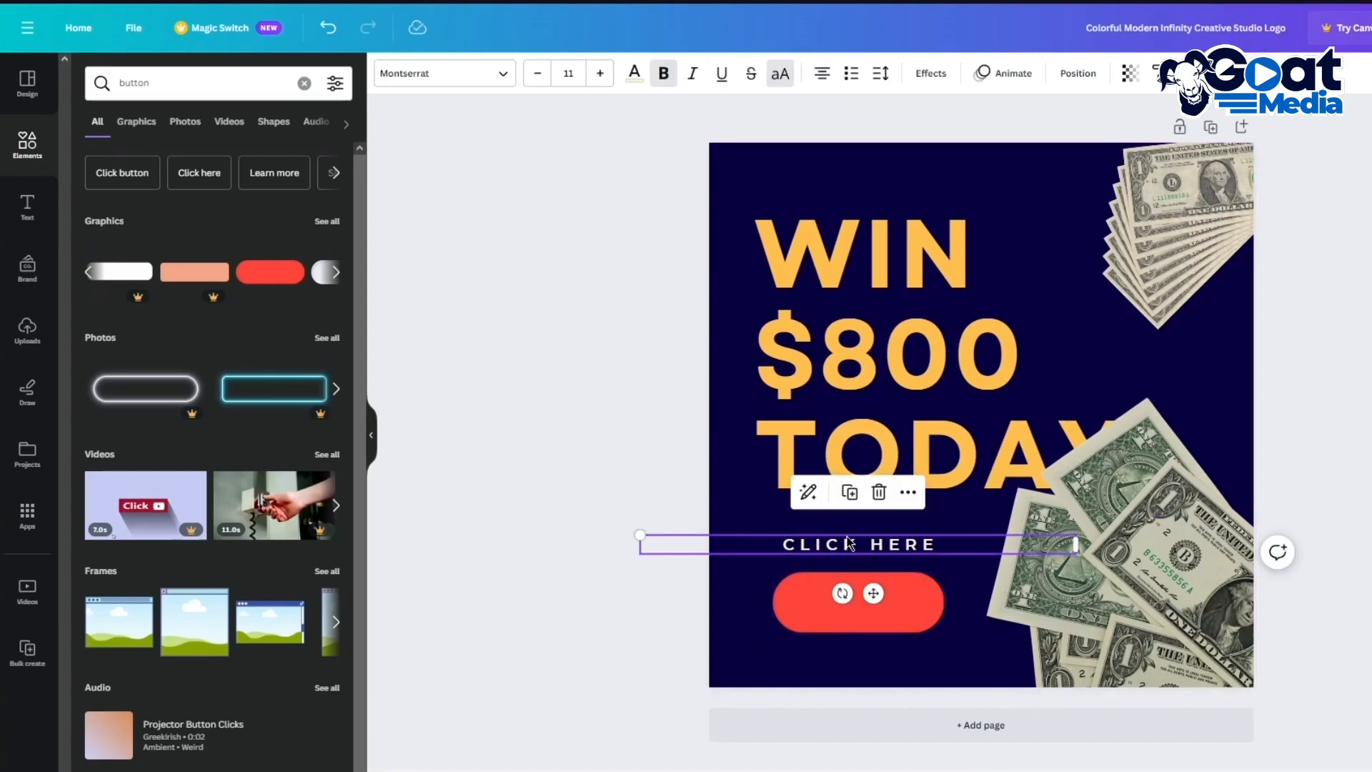
key(ctrl+d)
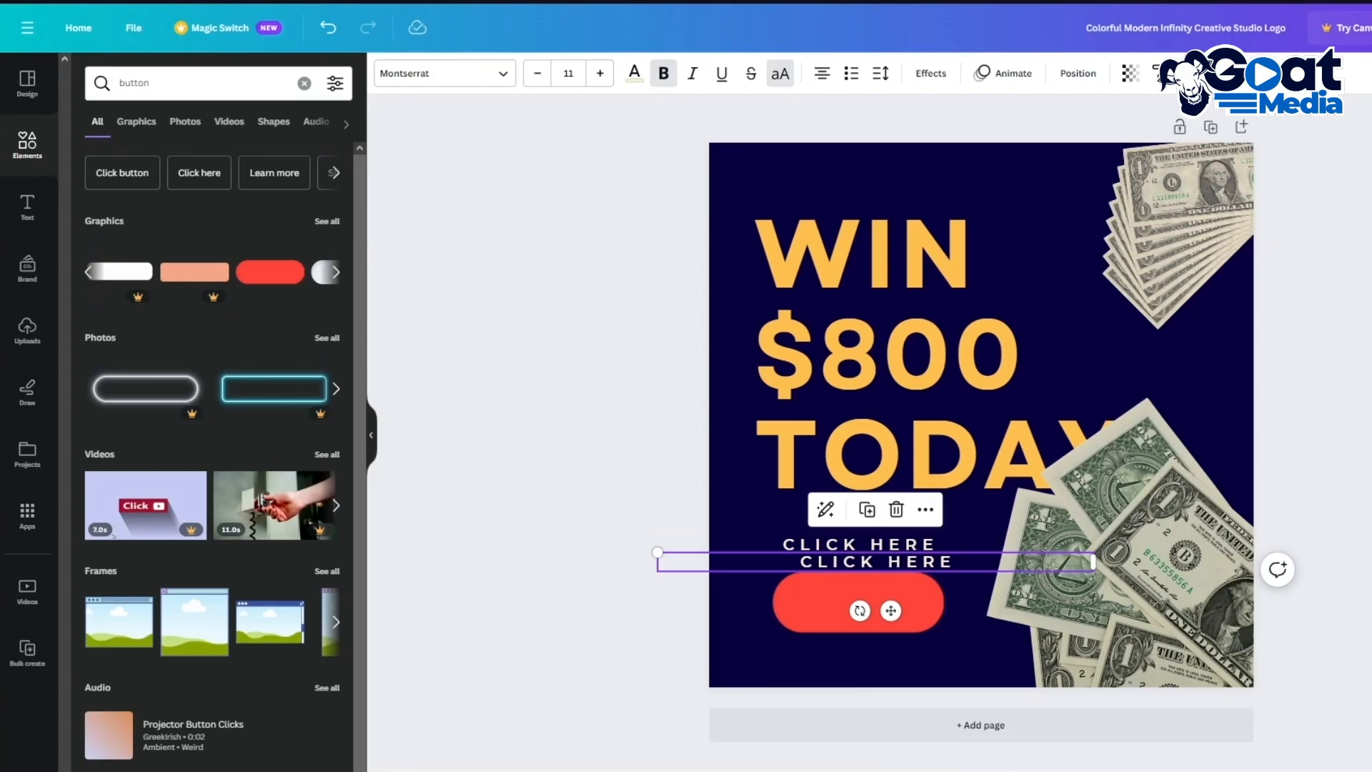
drag(890, 610, 875, 654)
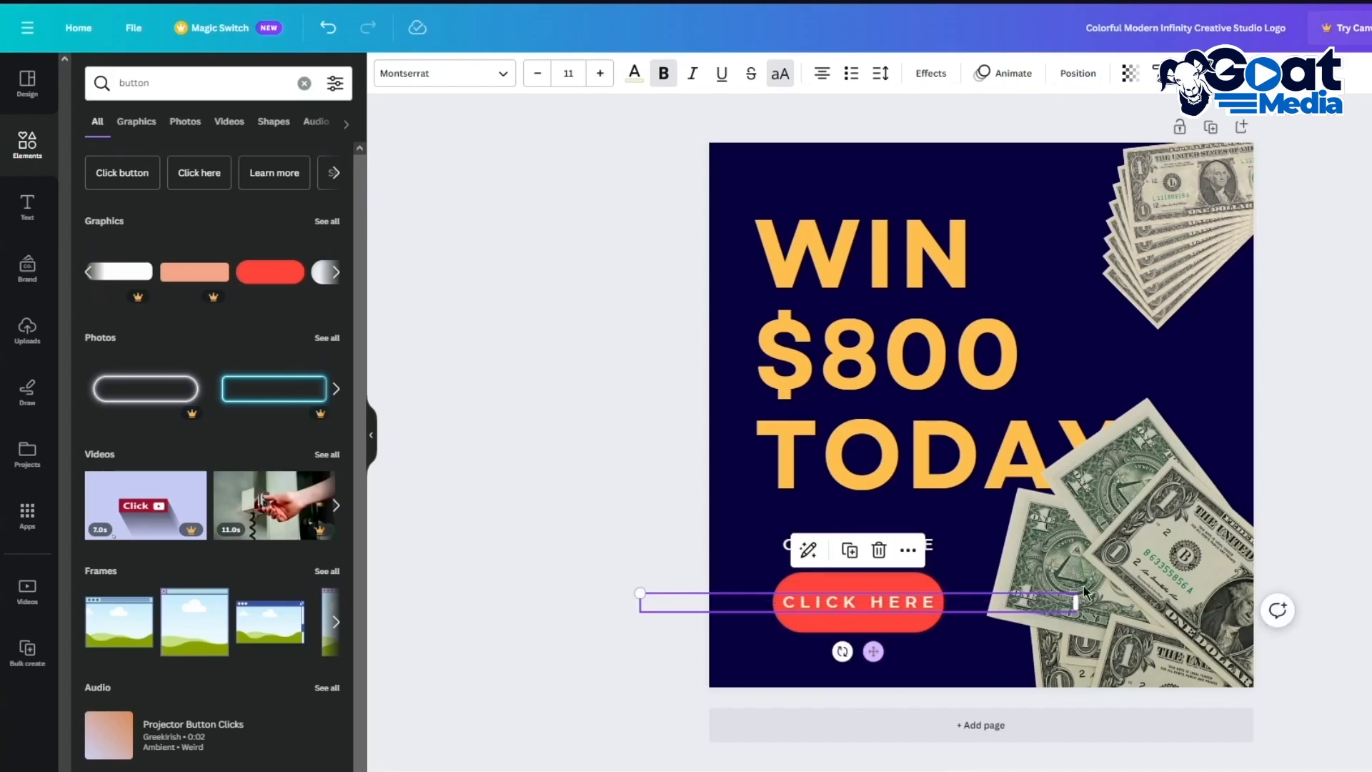
key(Escape)
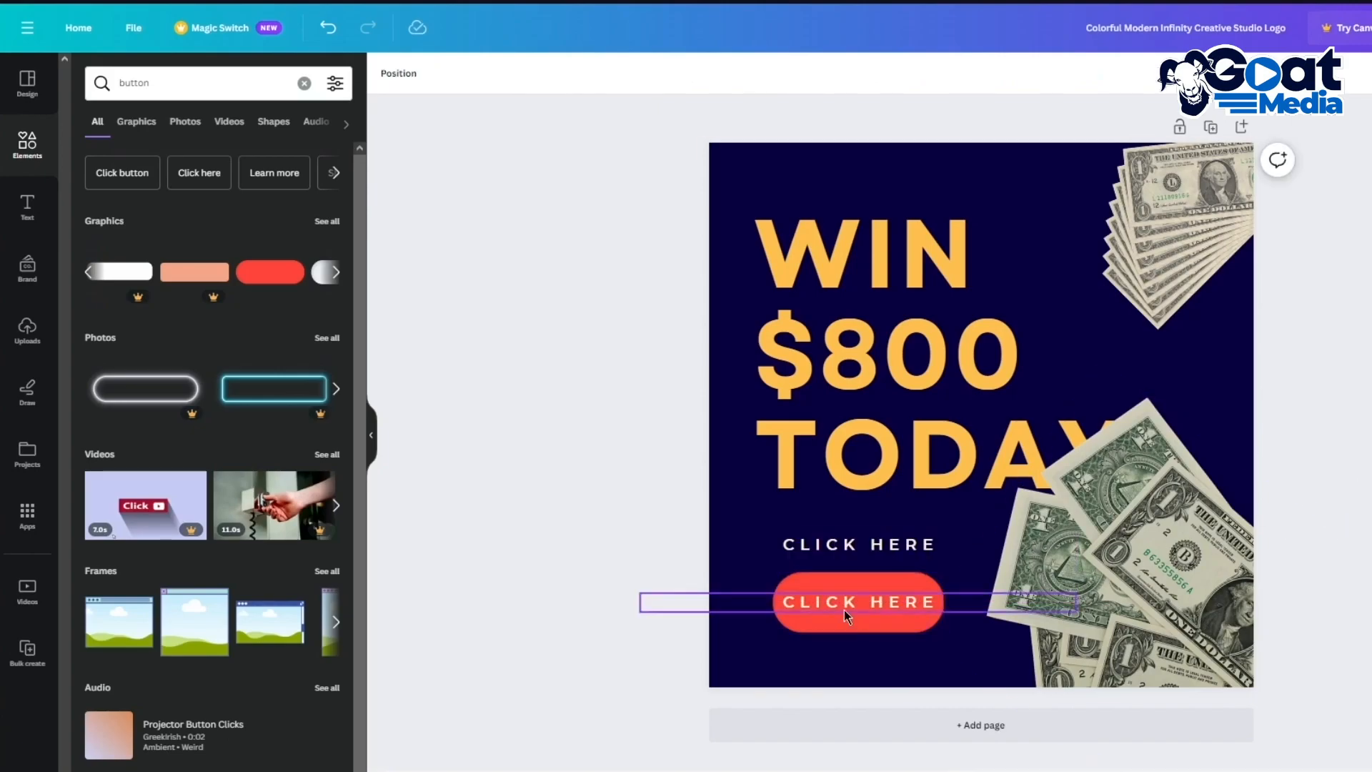
double_click(843, 610)
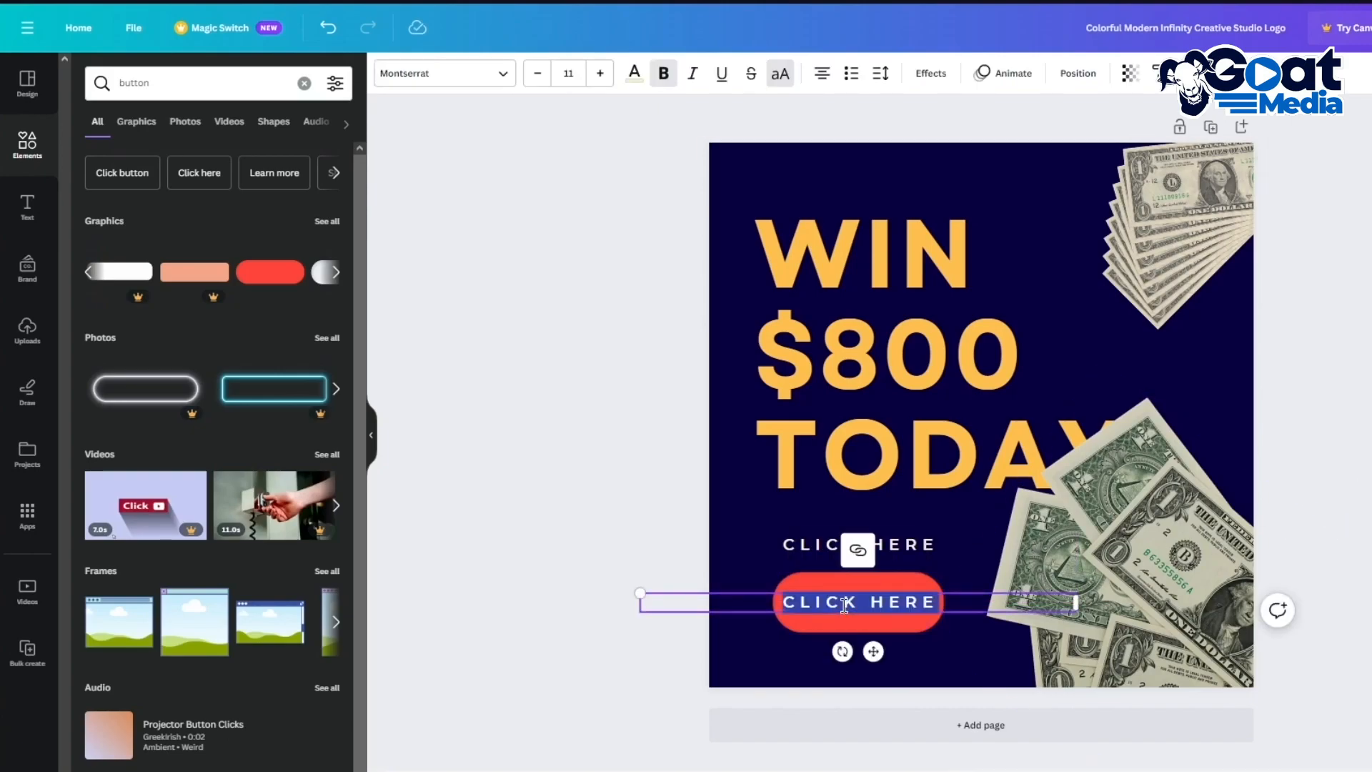
text(CTA)
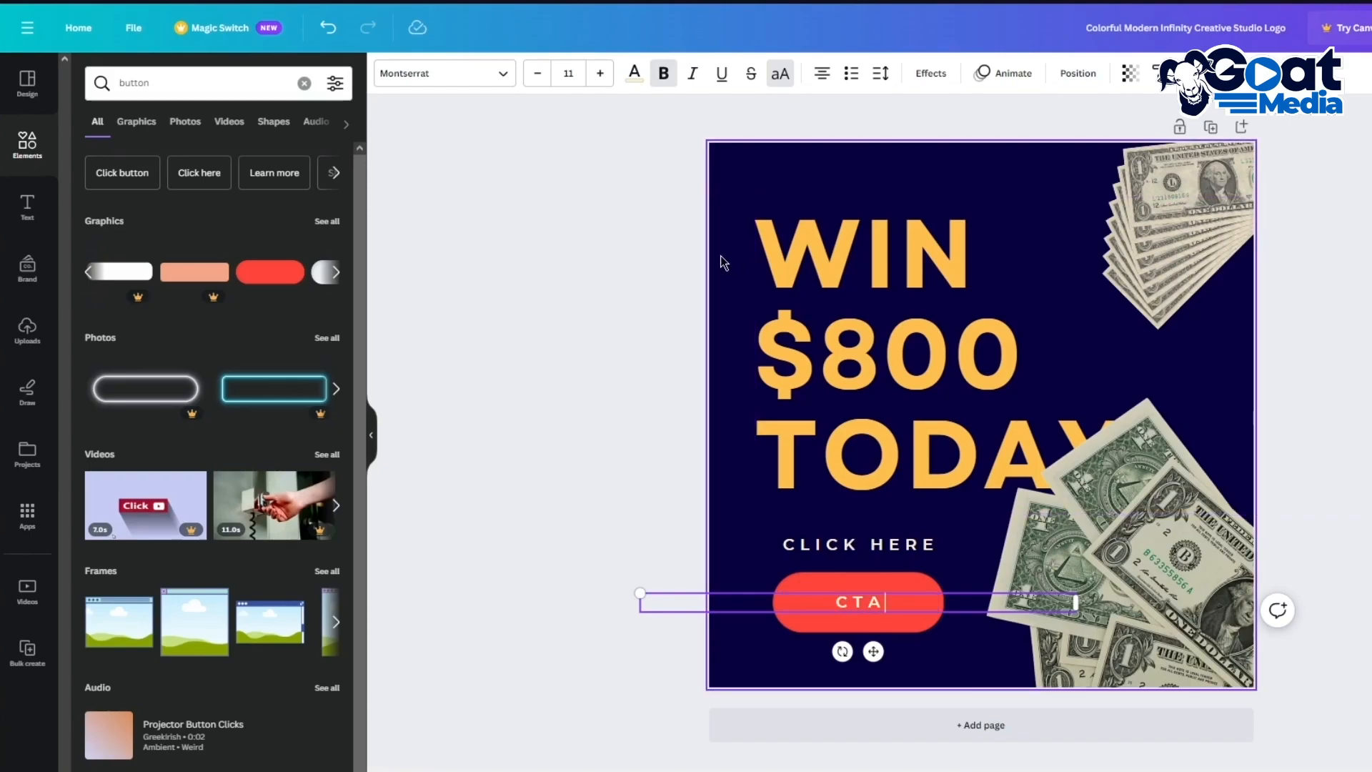
click(689, 265)
- Recolor the CTA text on the red button with the dark navy document color
click(856, 604)
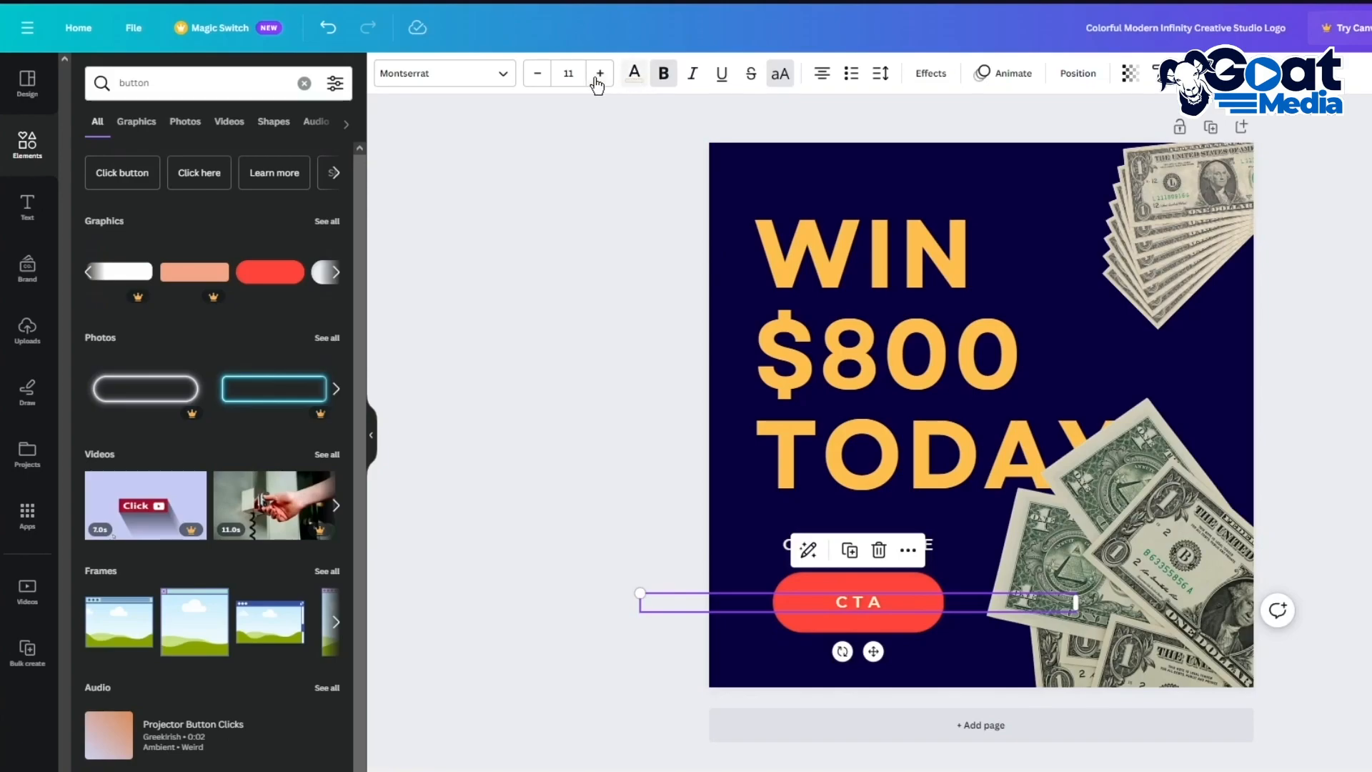
click(634, 73)
click(138, 183)
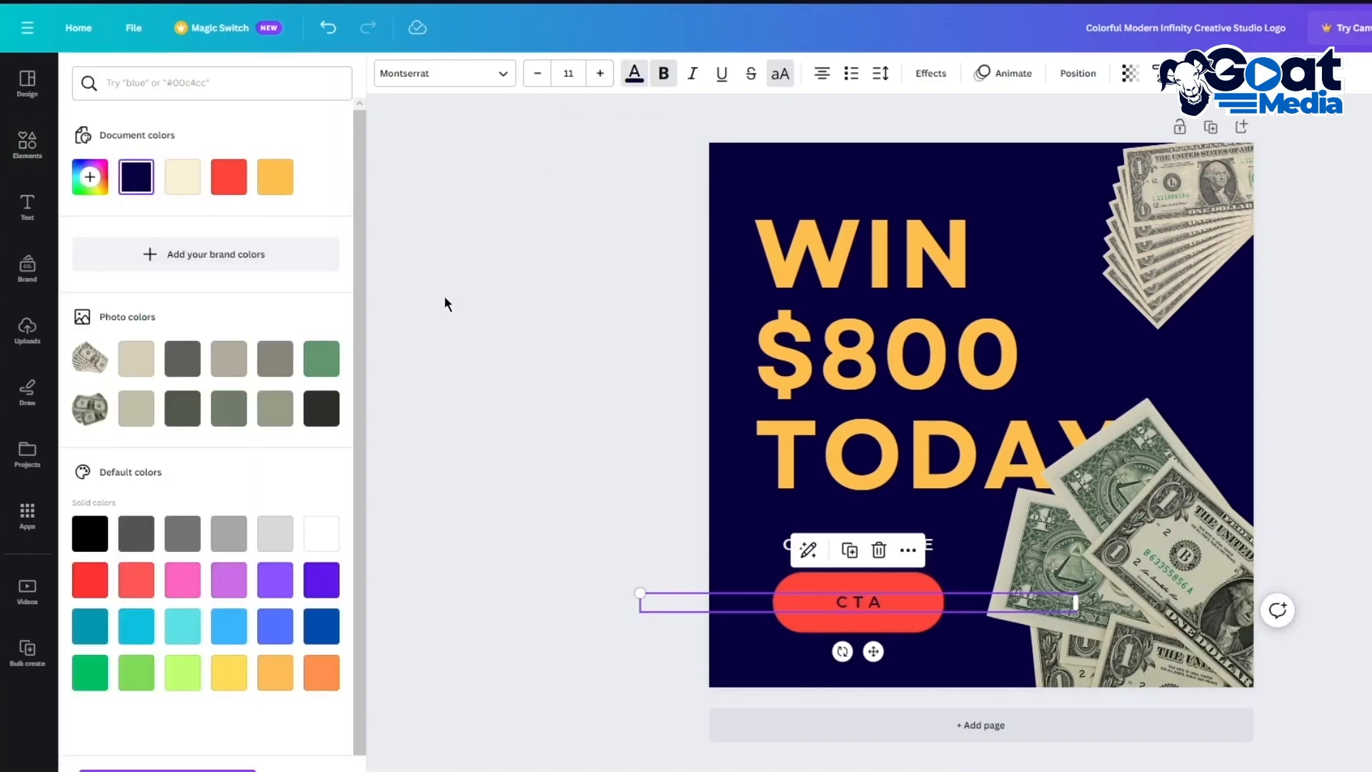
click(444, 295)
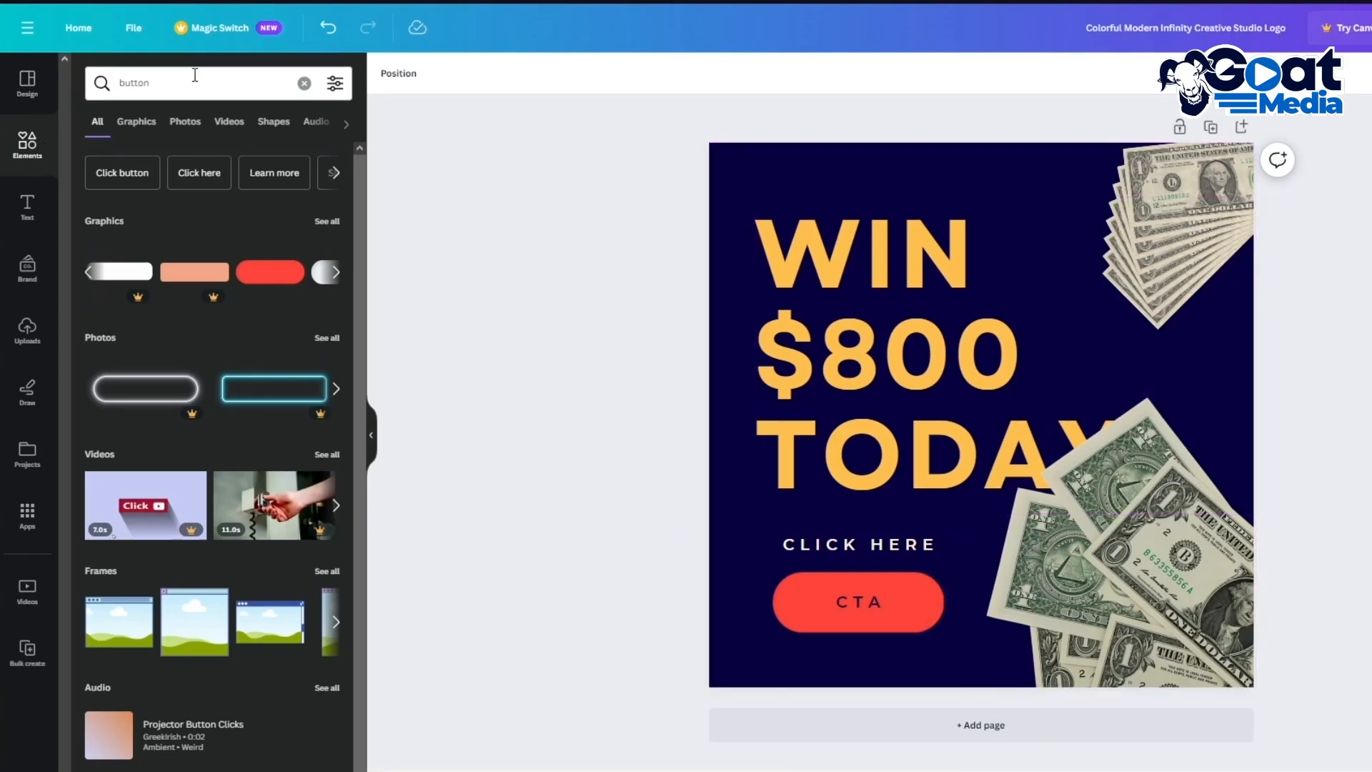
- Search the elements library for "texture" and add the speckled grunge graphic to the page
double_click(126, 83)
text(text)
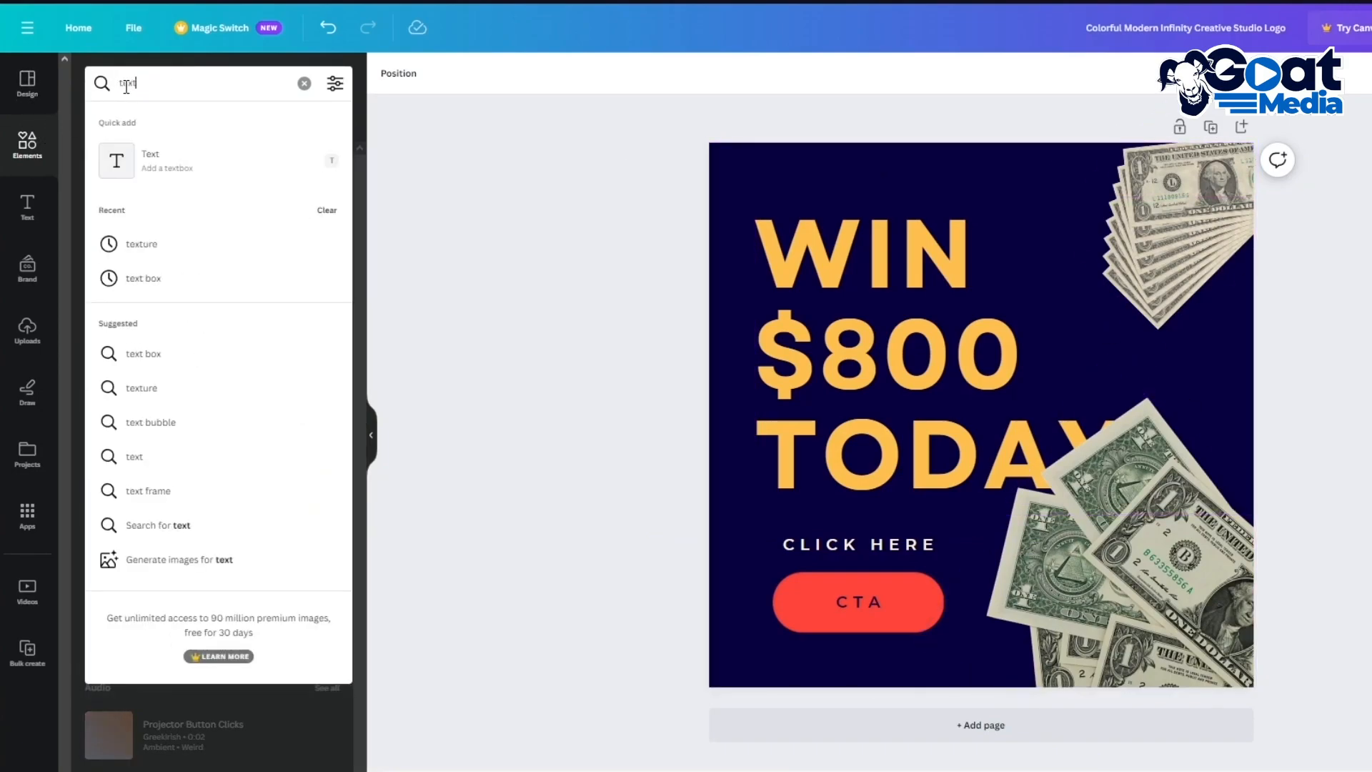
text(ure)
key(Return)
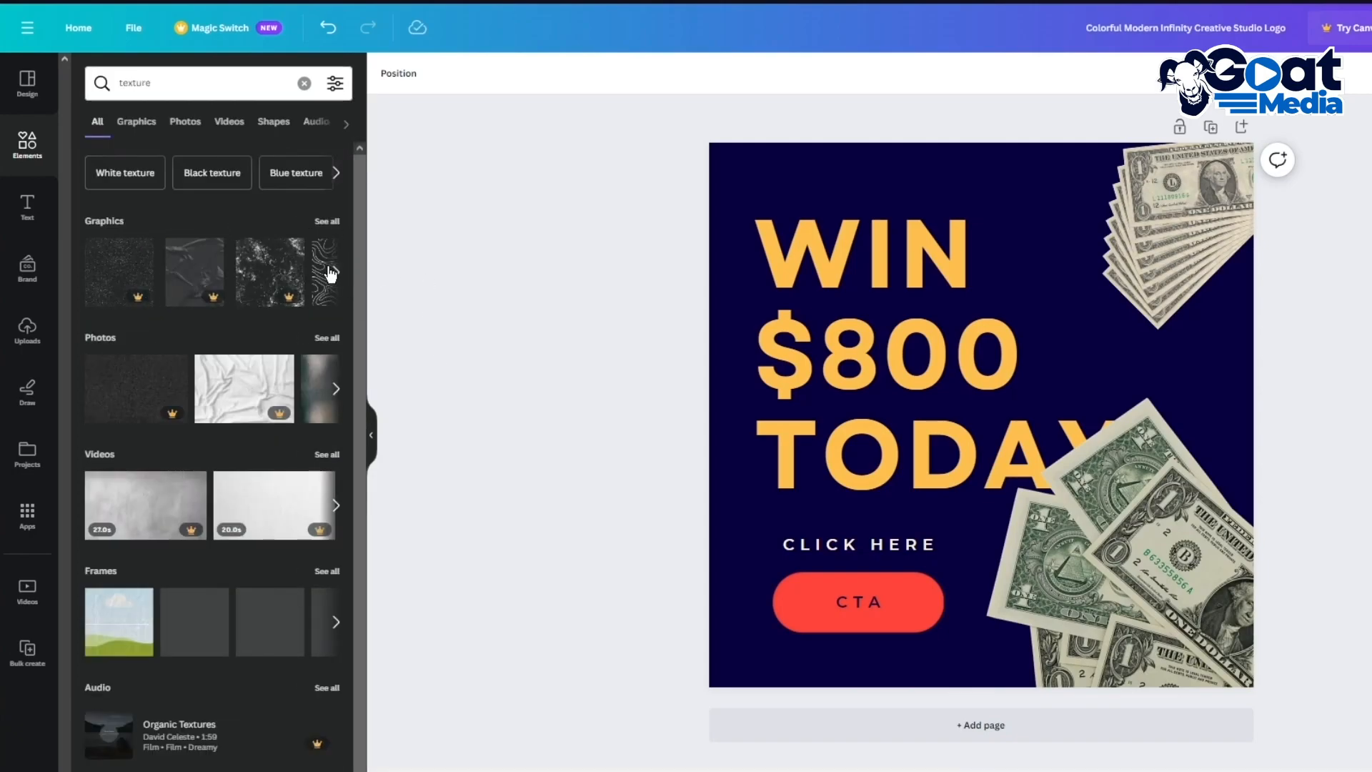
click(326, 286)
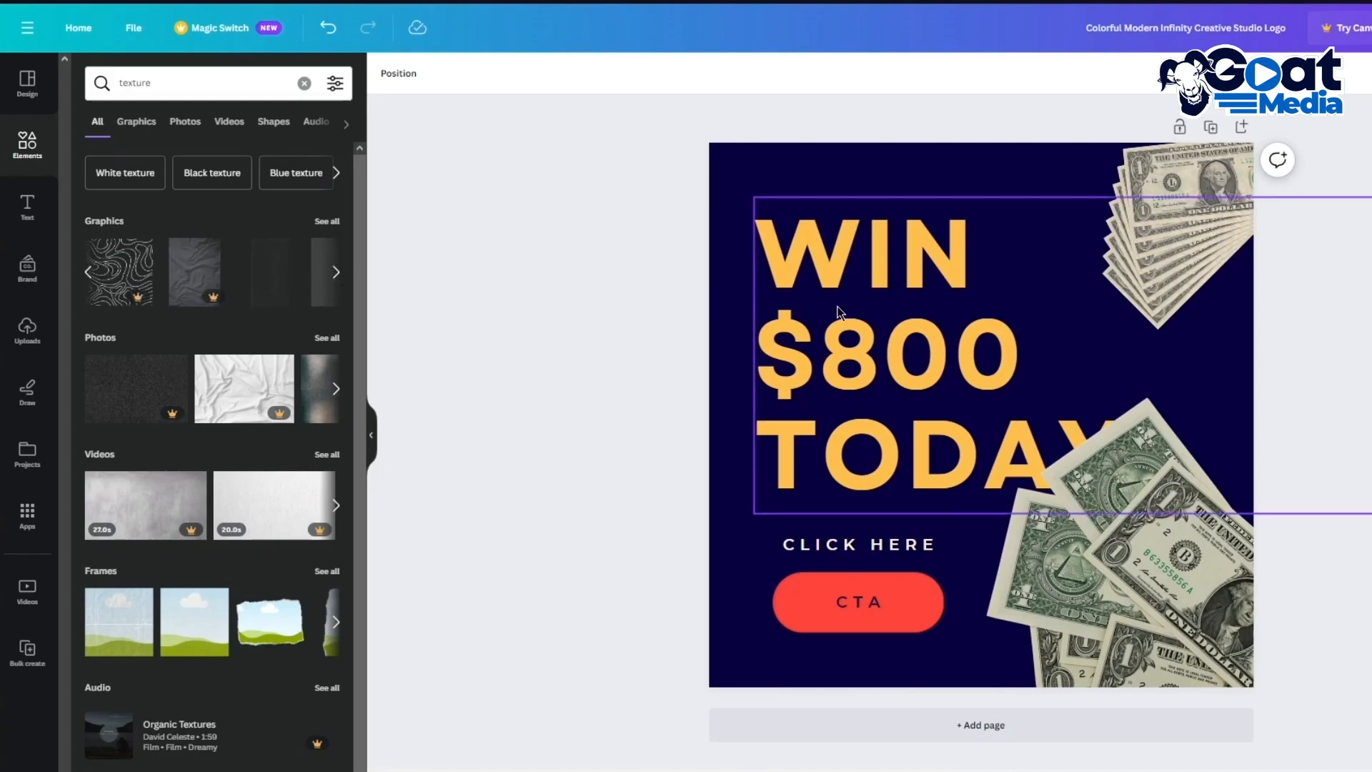
click(315, 294)
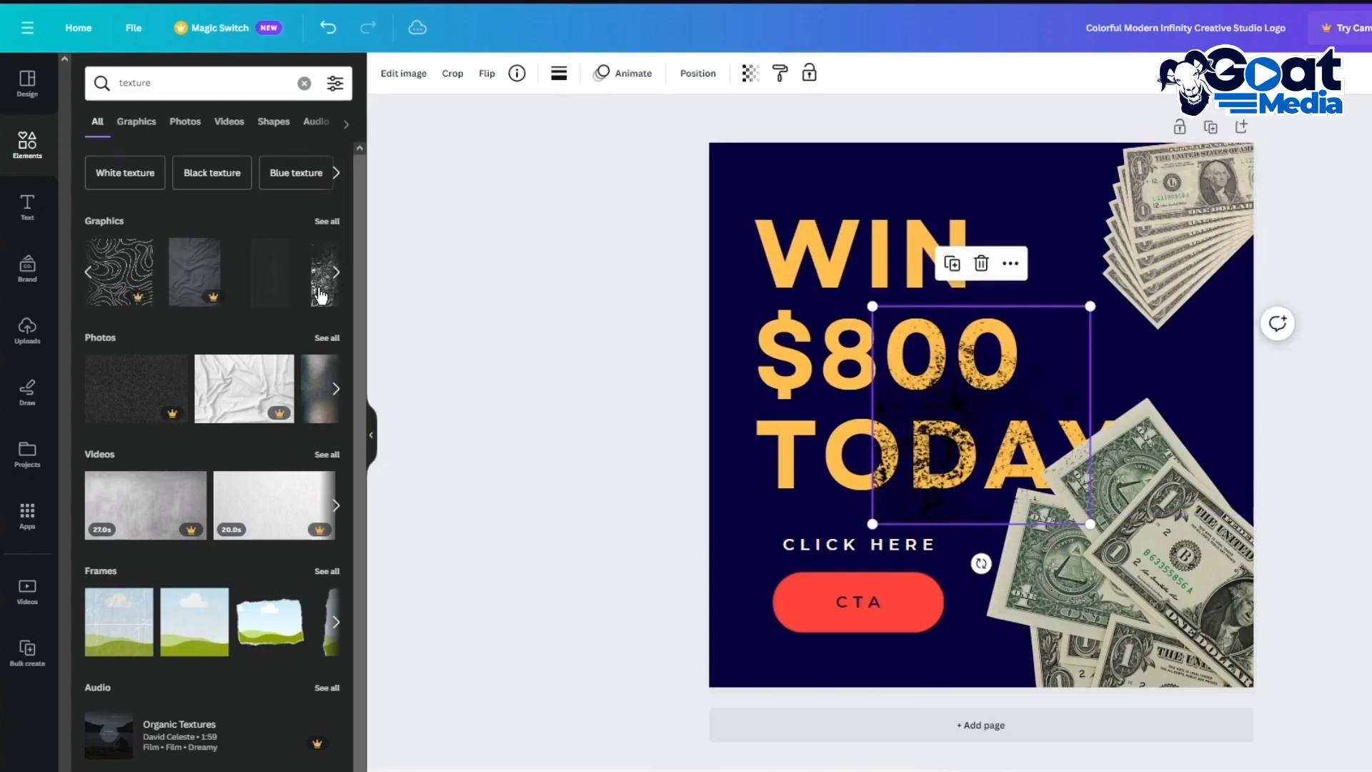
- Enlarge the grunge texture to cover the whole page and move it backward behind the headline and button
drag(872, 306, 700, 150)
drag(1083, 523, 1255, 691)
click(727, 72)
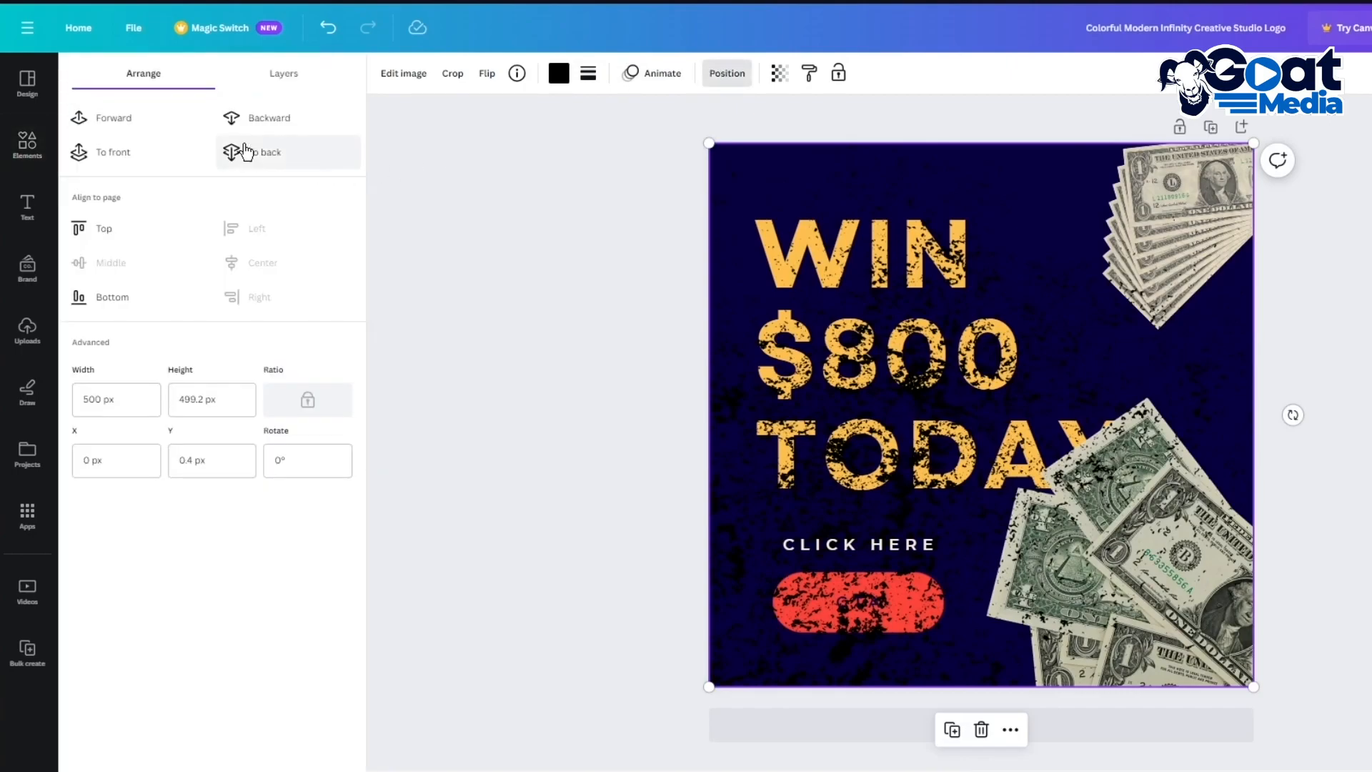
click(261, 123)
click(261, 123)
click(261, 123)
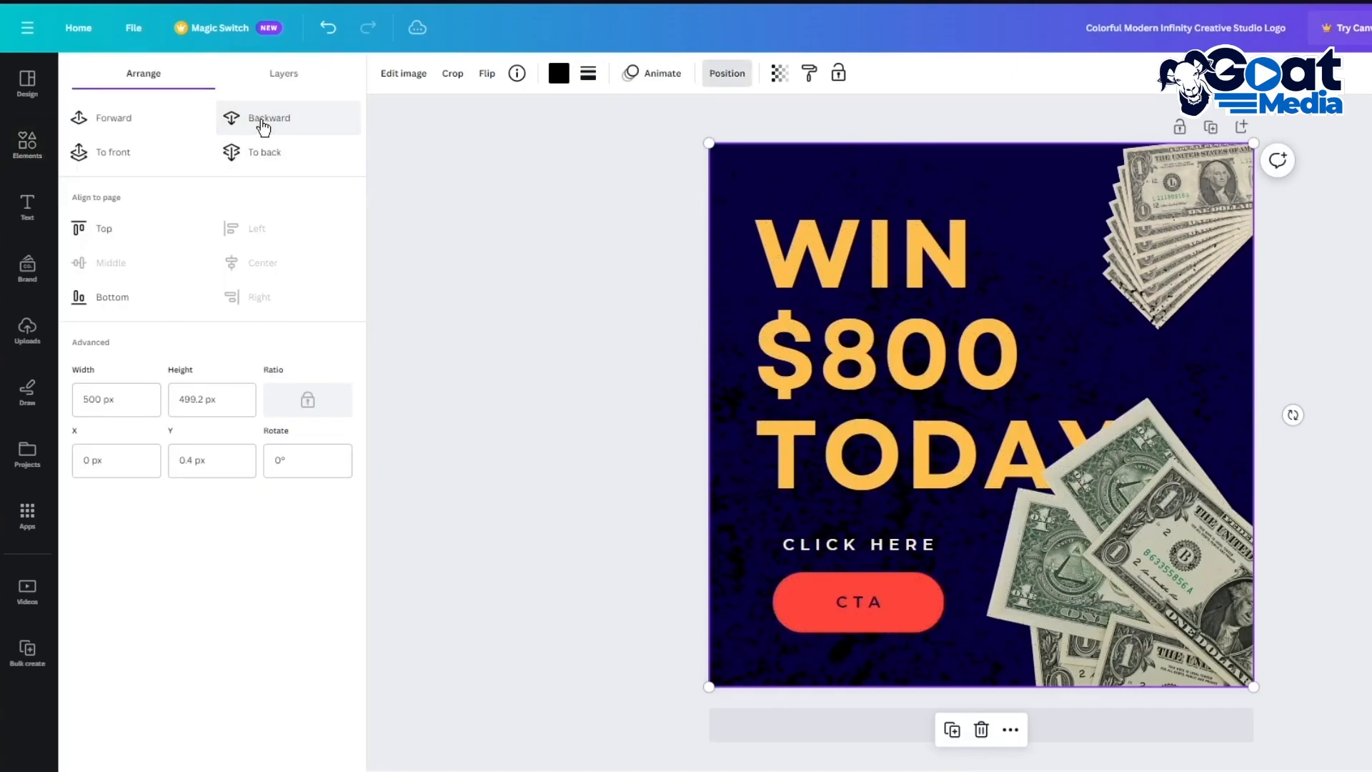
- Recolor the grunge texture with the cream document color and send it to the very back of the layer order
click(559, 73)
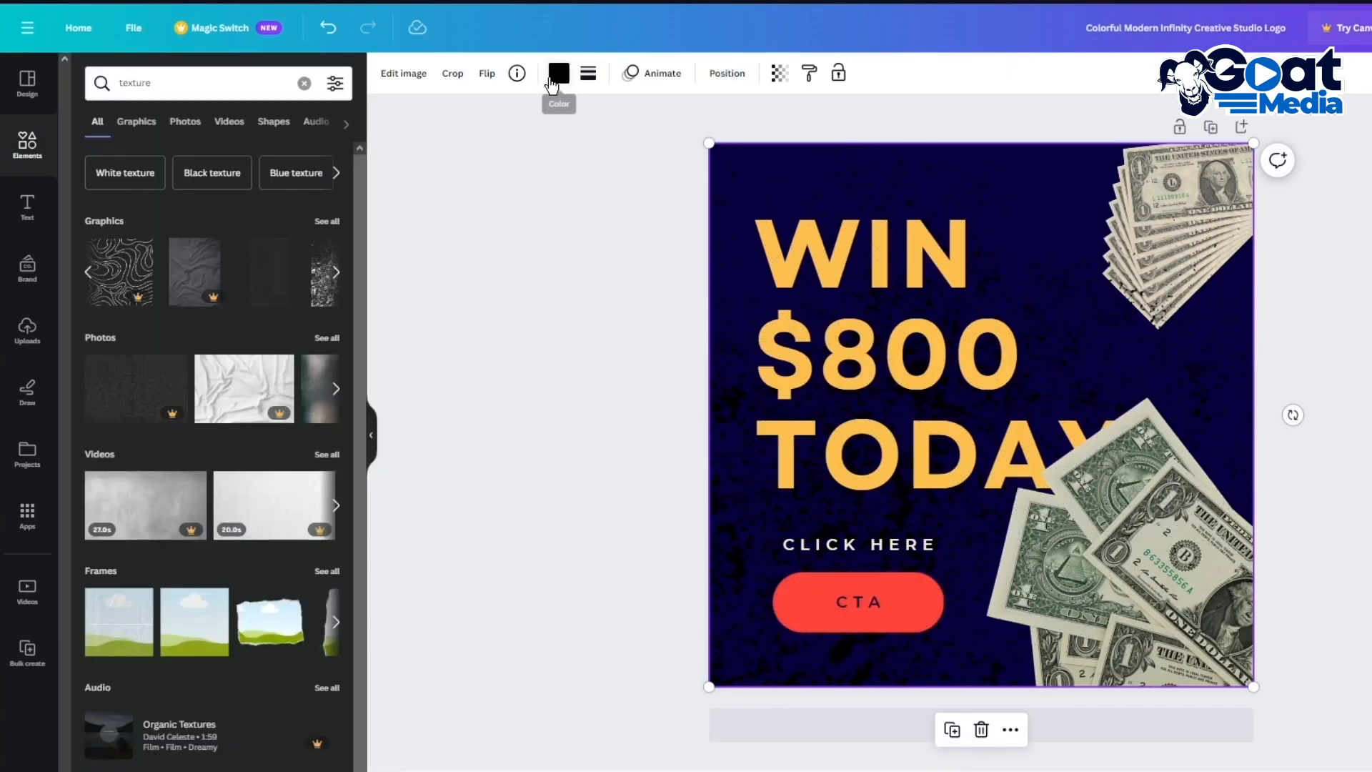
click(234, 186)
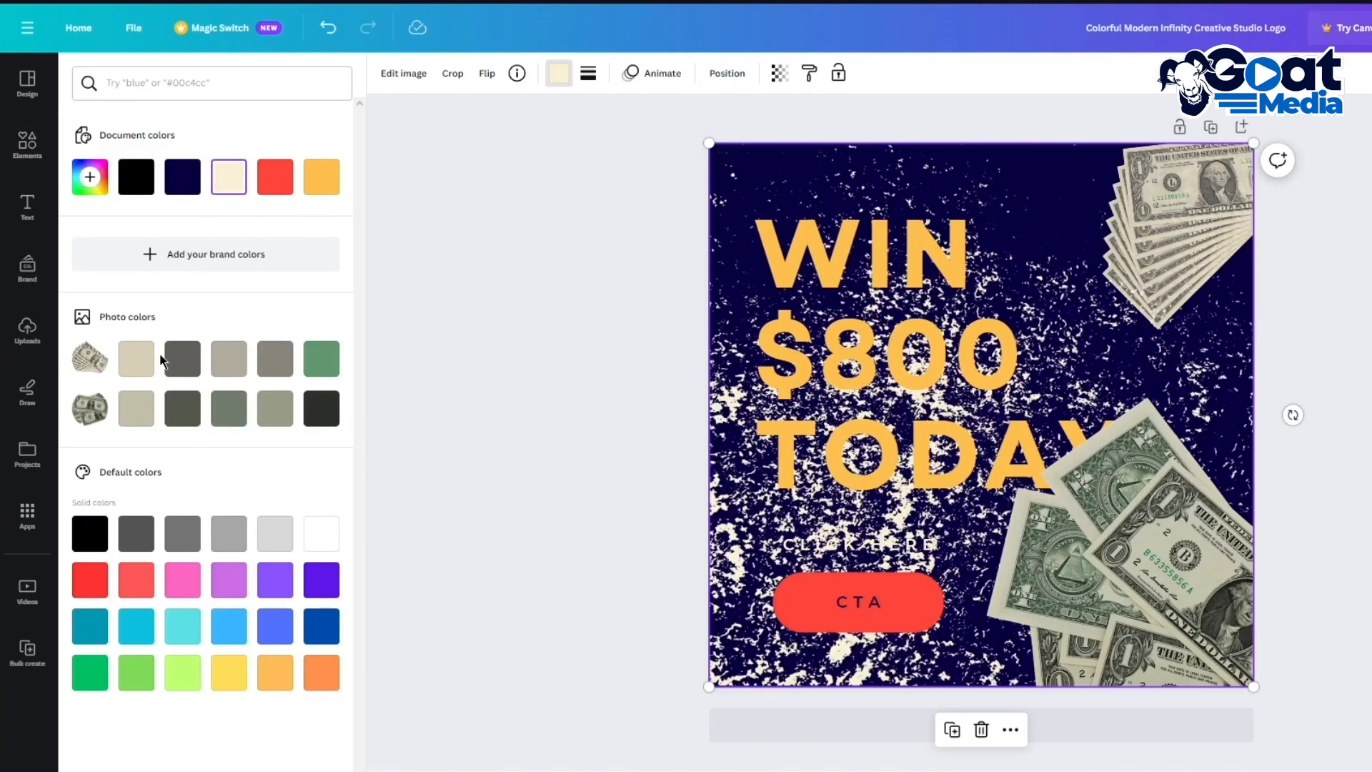
click(718, 74)
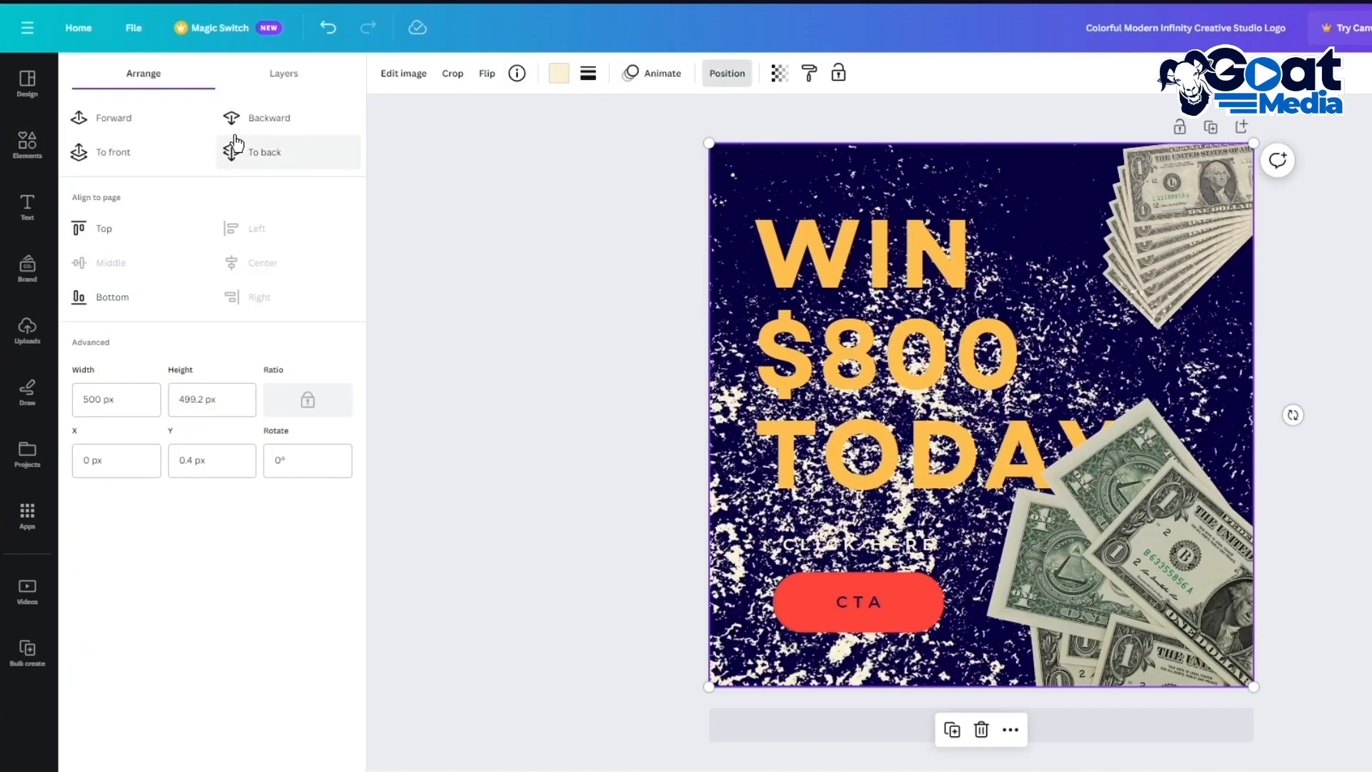
click(141, 136)
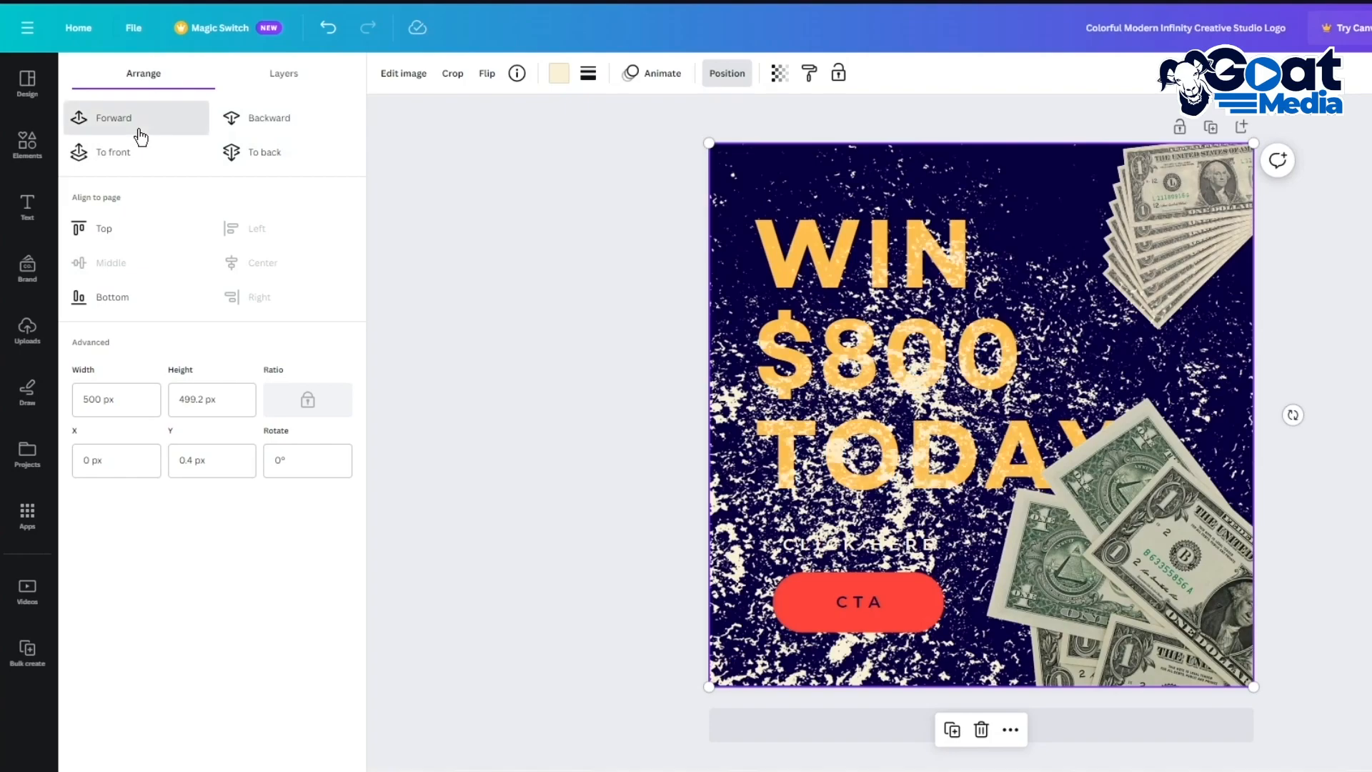
click(257, 136)
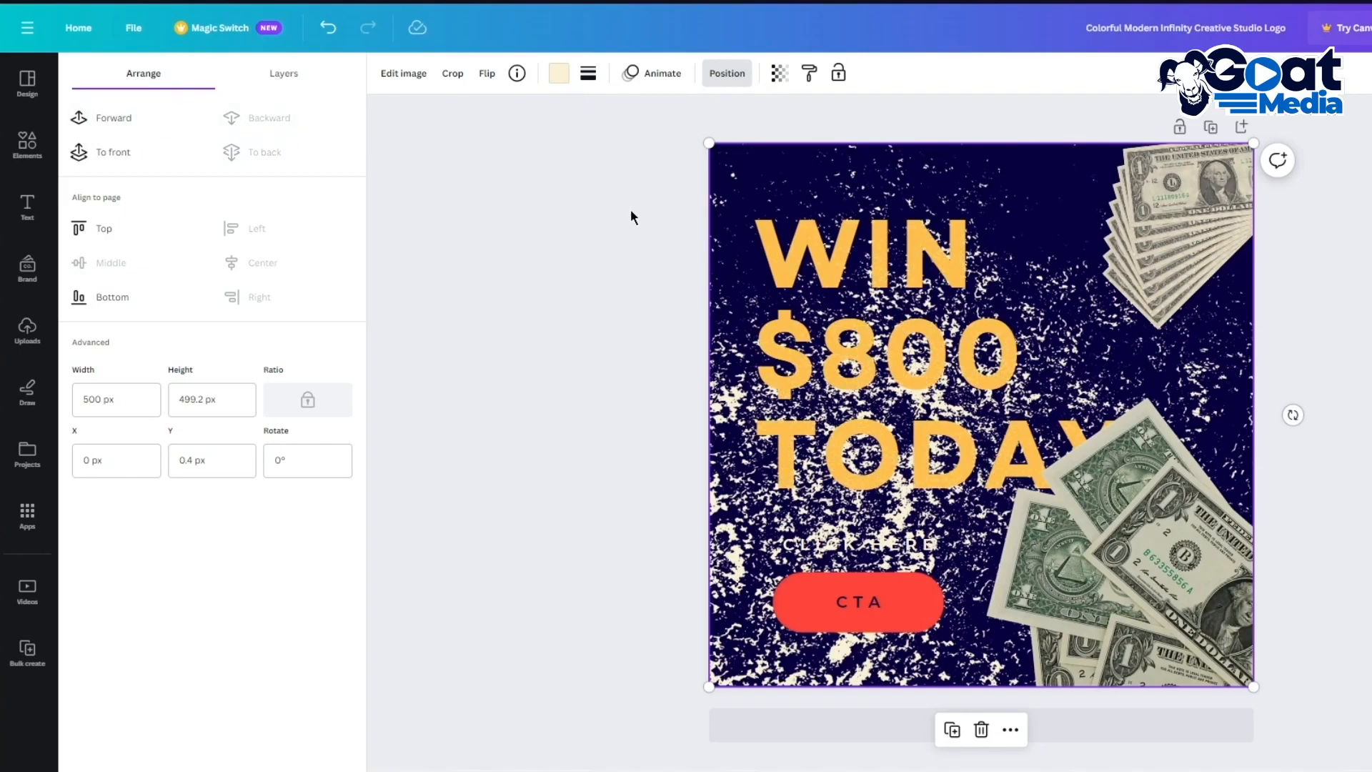
click(727, 74)
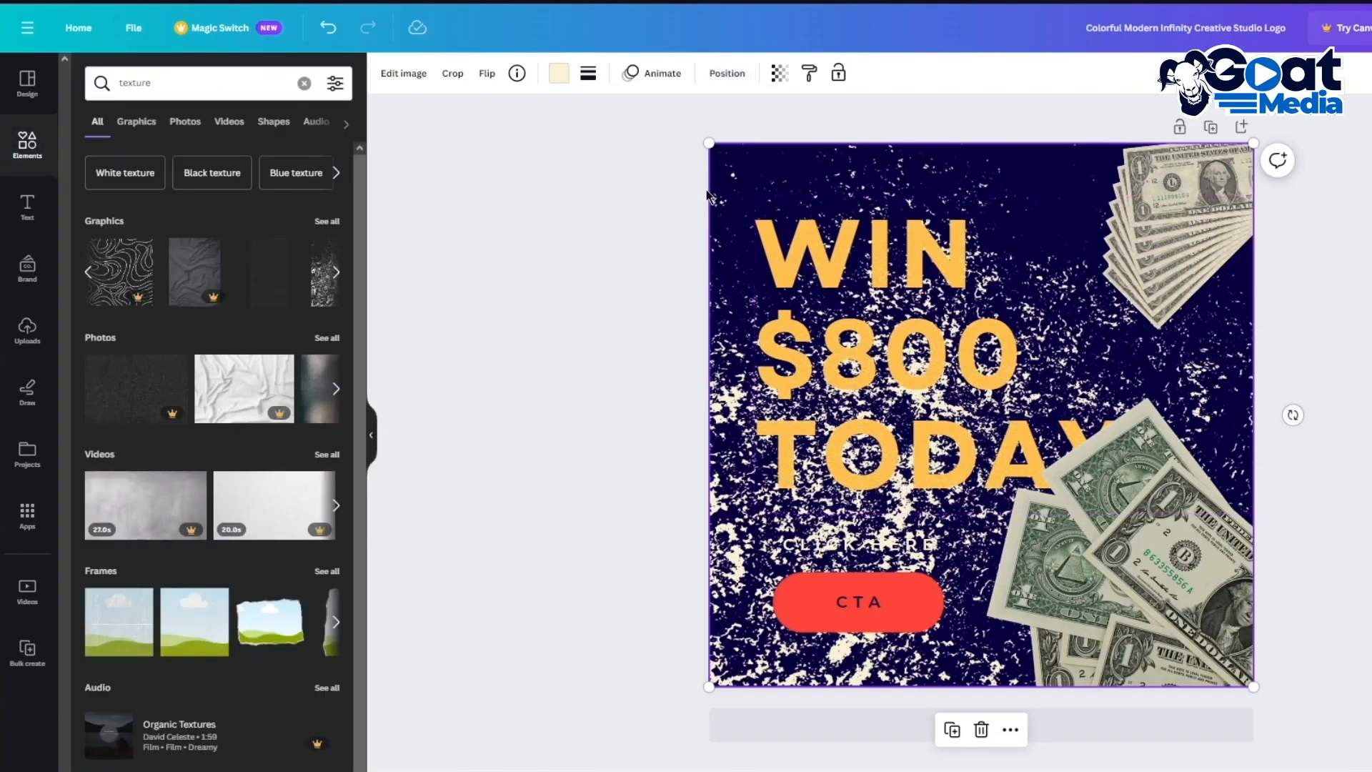
- Shift and enlarge the grunge texture so it extends past the page edges, and set its transparency to about 42
drag(729, 182, 750, 161)
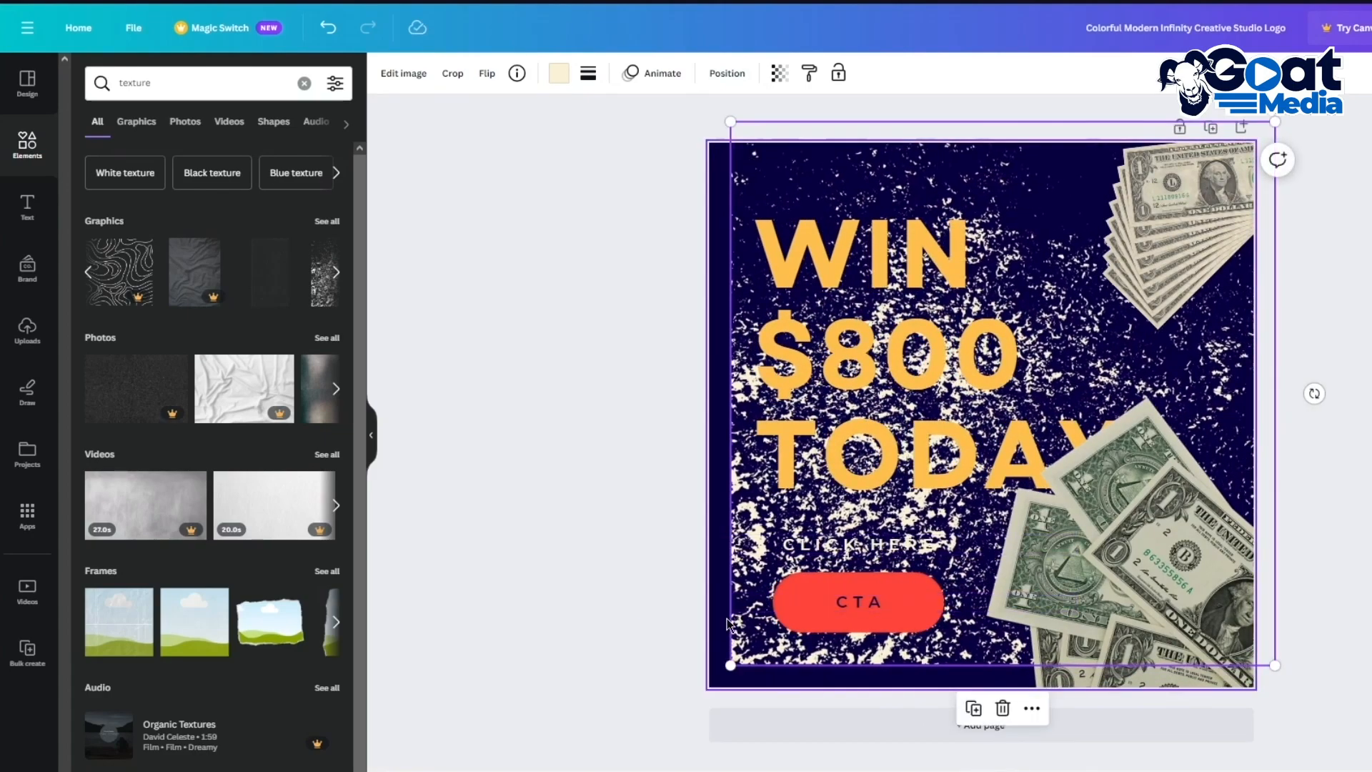
drag(732, 668, 677, 694)
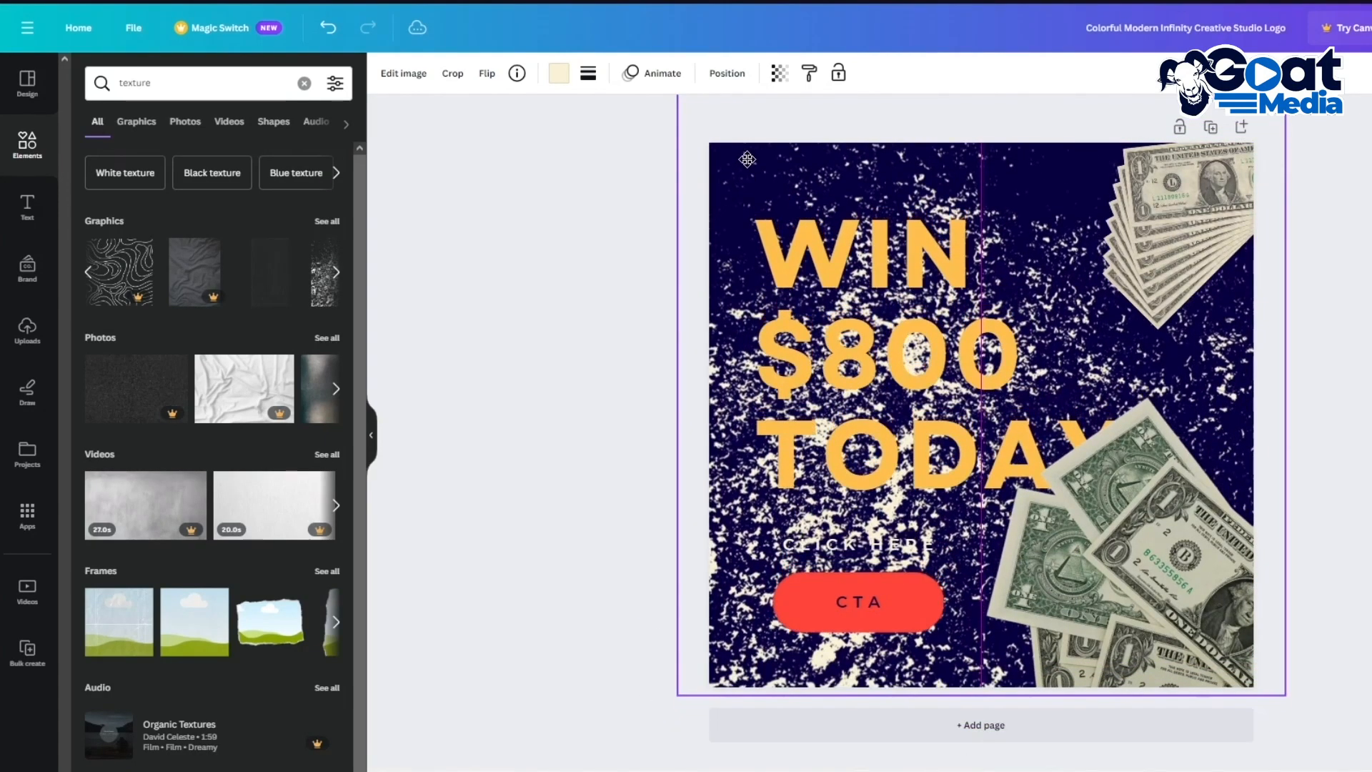
click(780, 73)
drag(704, 142, 697, 145)
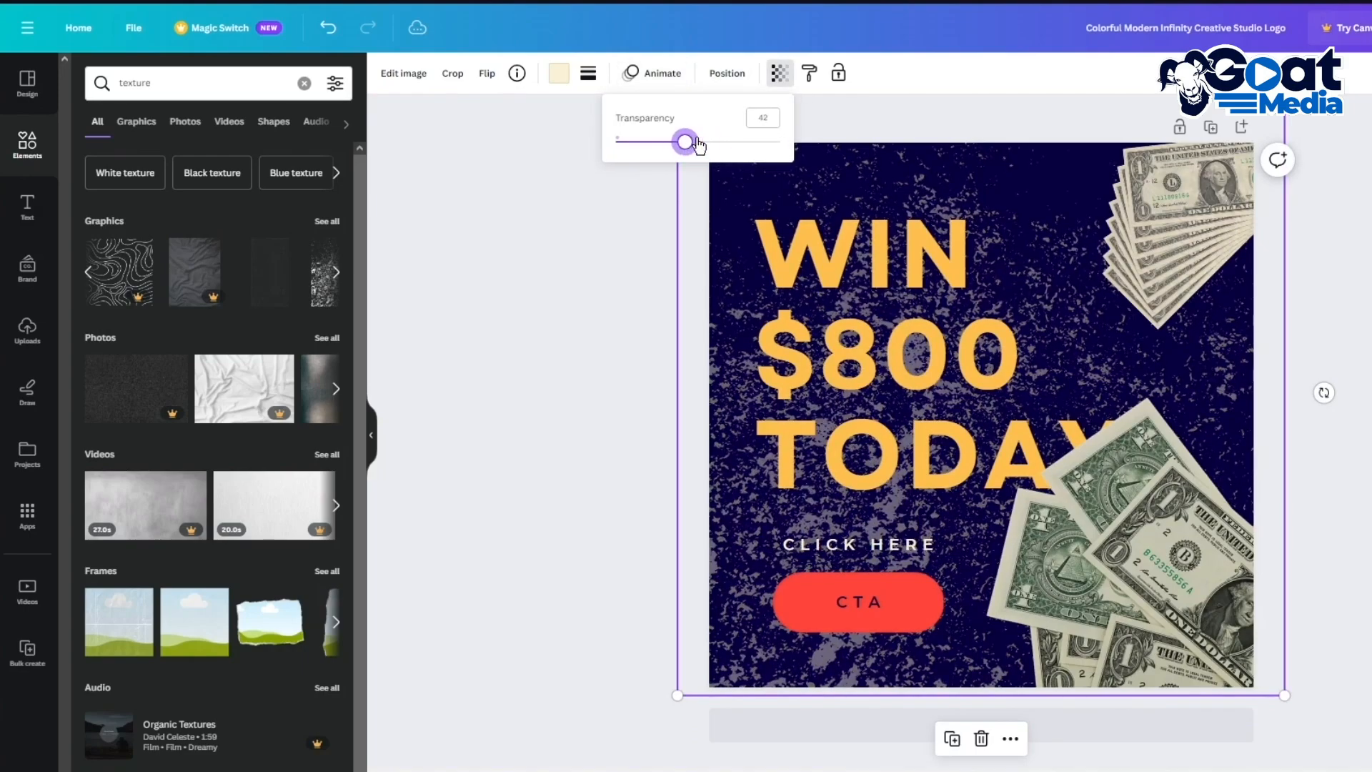
click(555, 223)
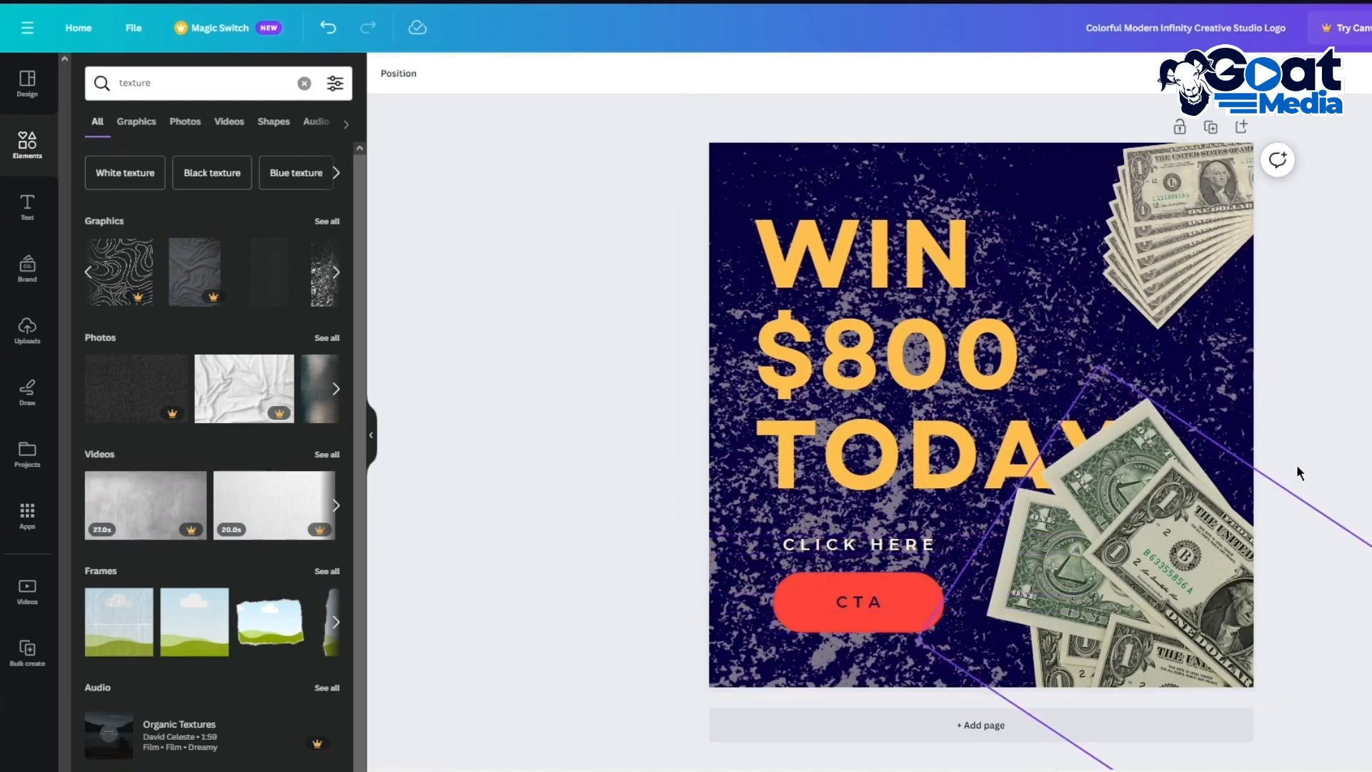
- Enlarge the stacked dollar bills photo in the page's upper corner and adjust its position beside the headline
click(1186, 186)
drag(1049, 222, 939, 270)
drag(1108, 263, 1125, 266)
click(1343, 300)
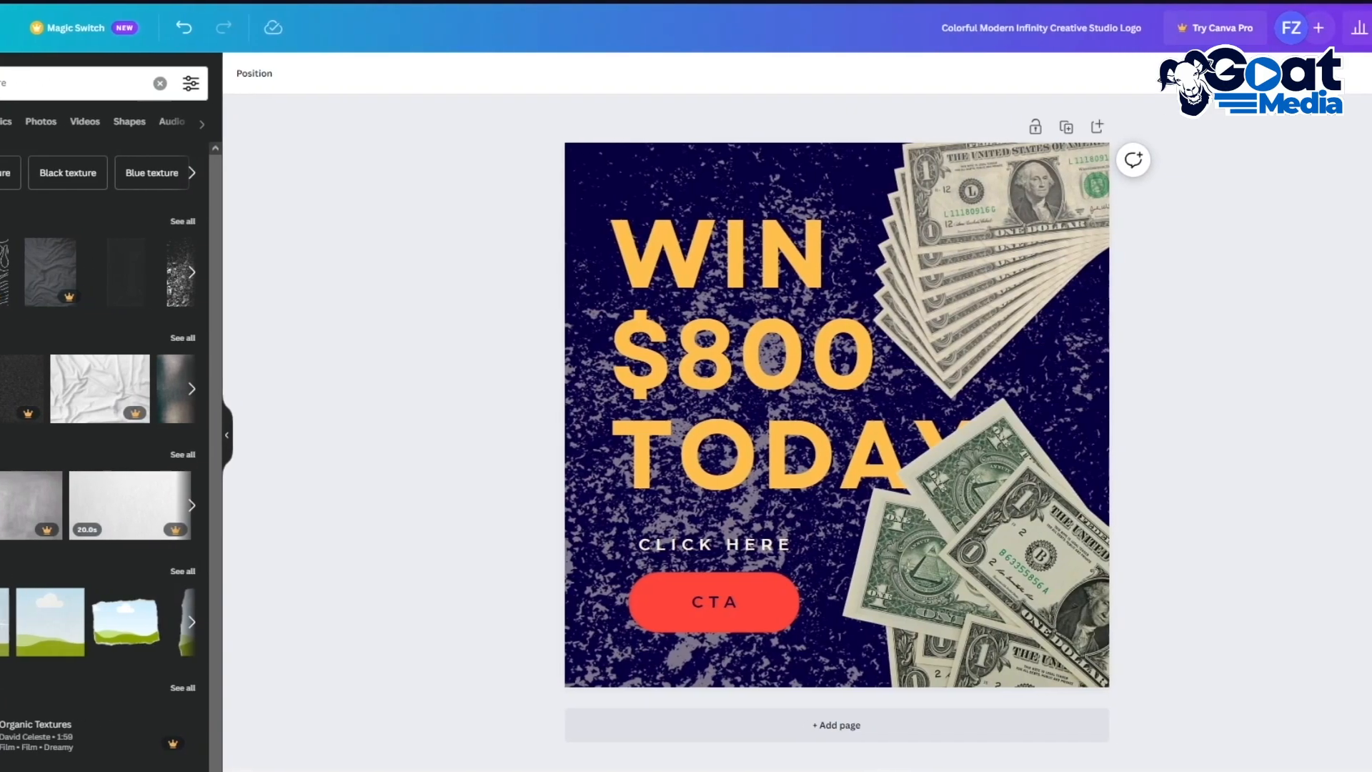
- Download the finished design as a PNG at size 1 and dismiss the download notice
click(1341, 29)
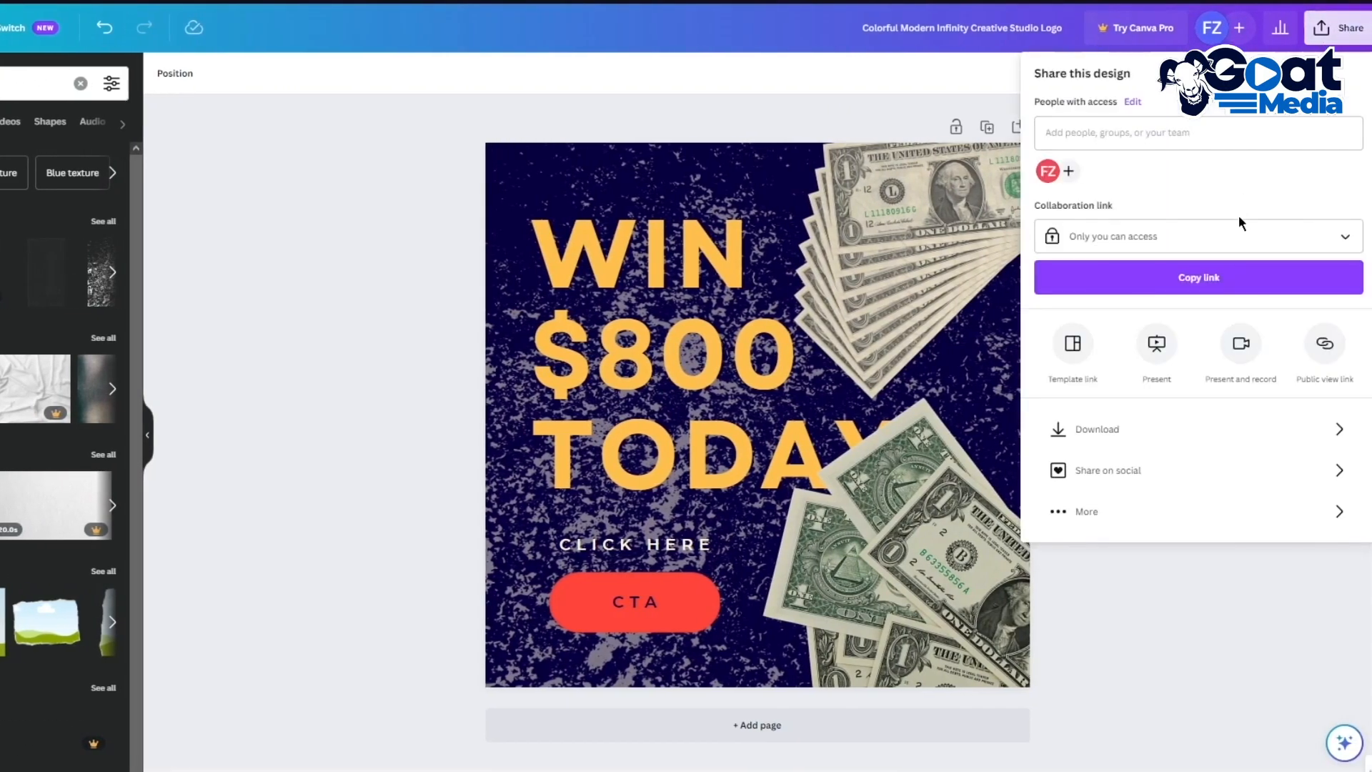
click(1204, 430)
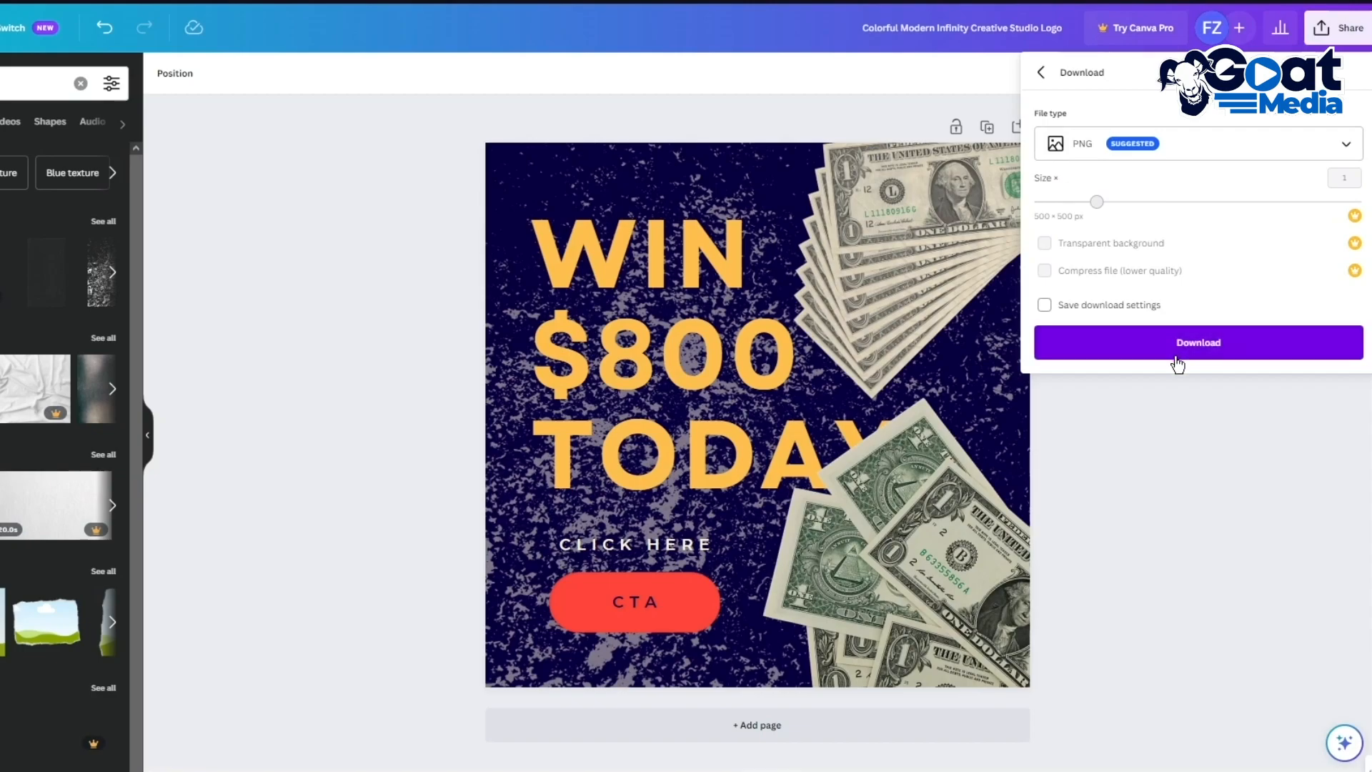
click(1154, 352)
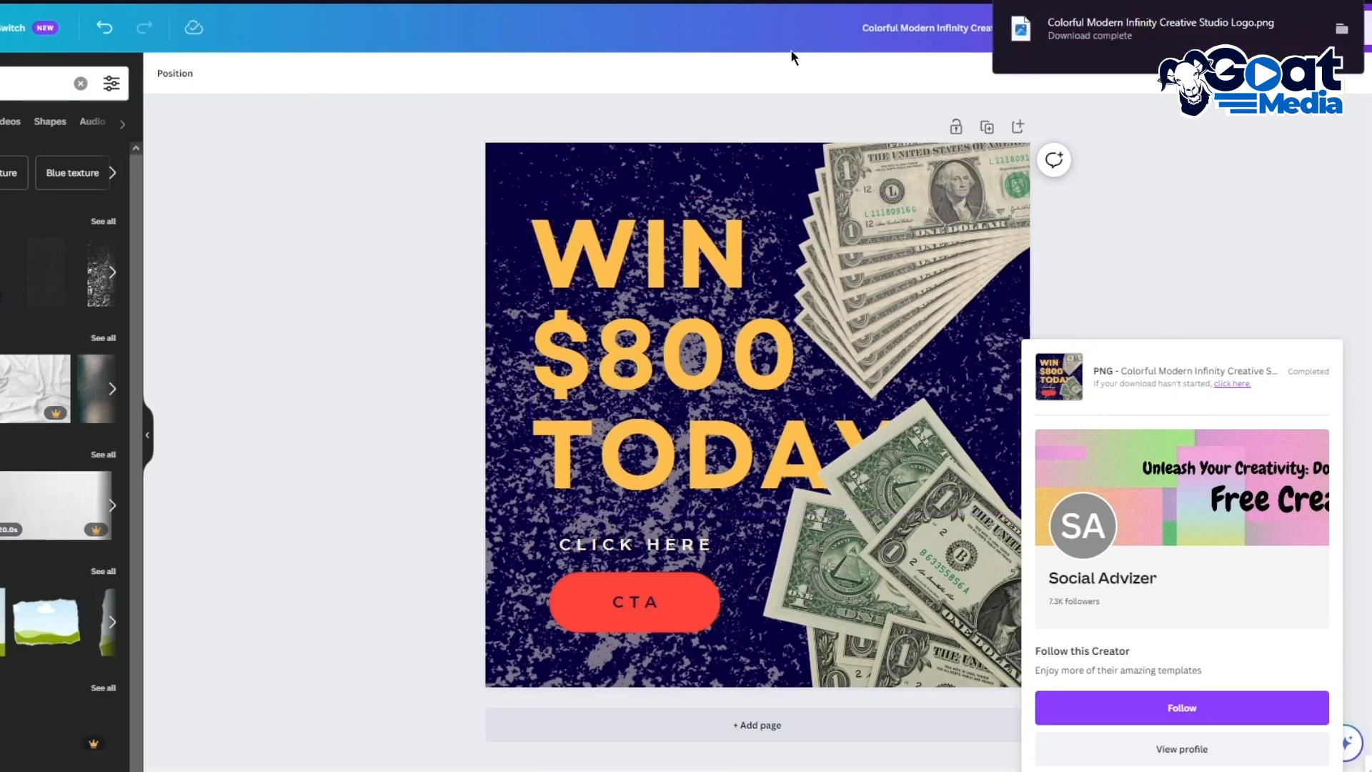
click(611, 79)
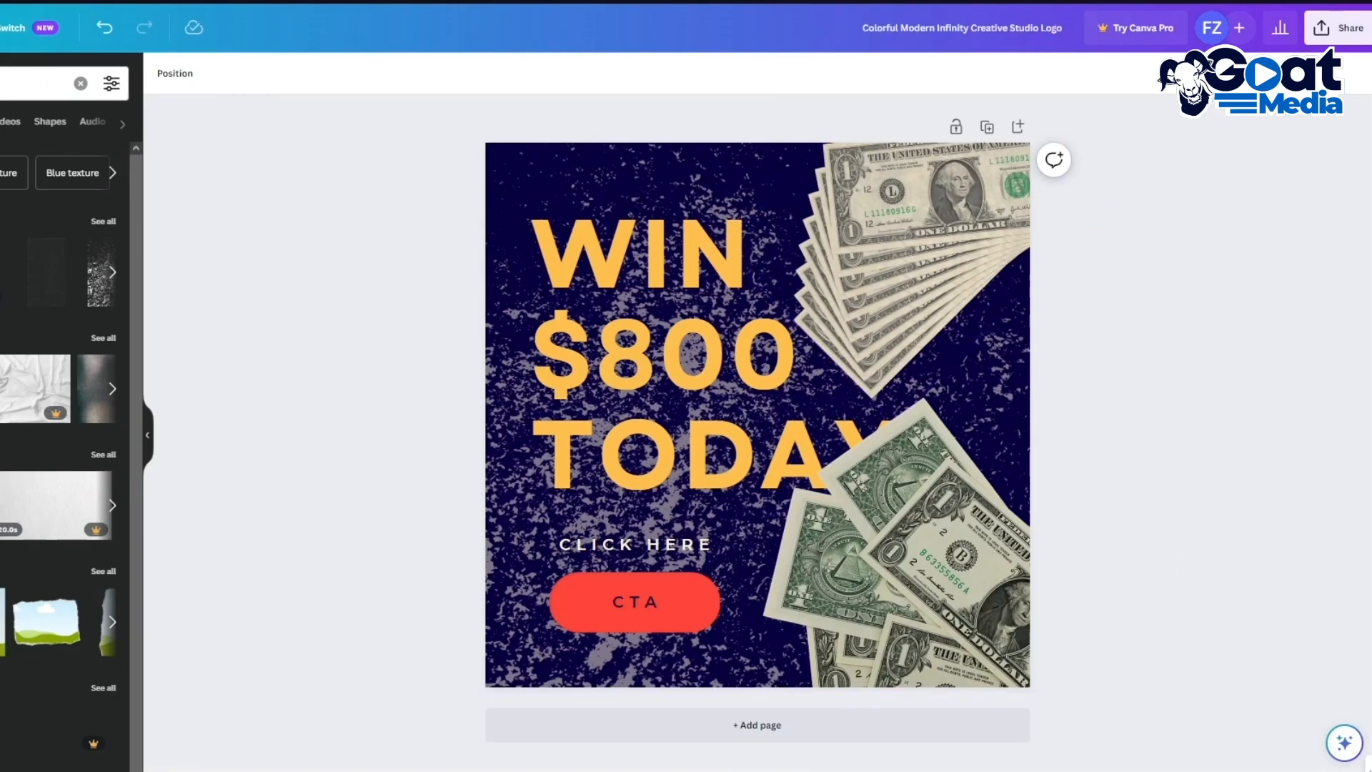
click(22, 83)
click(365, 131)
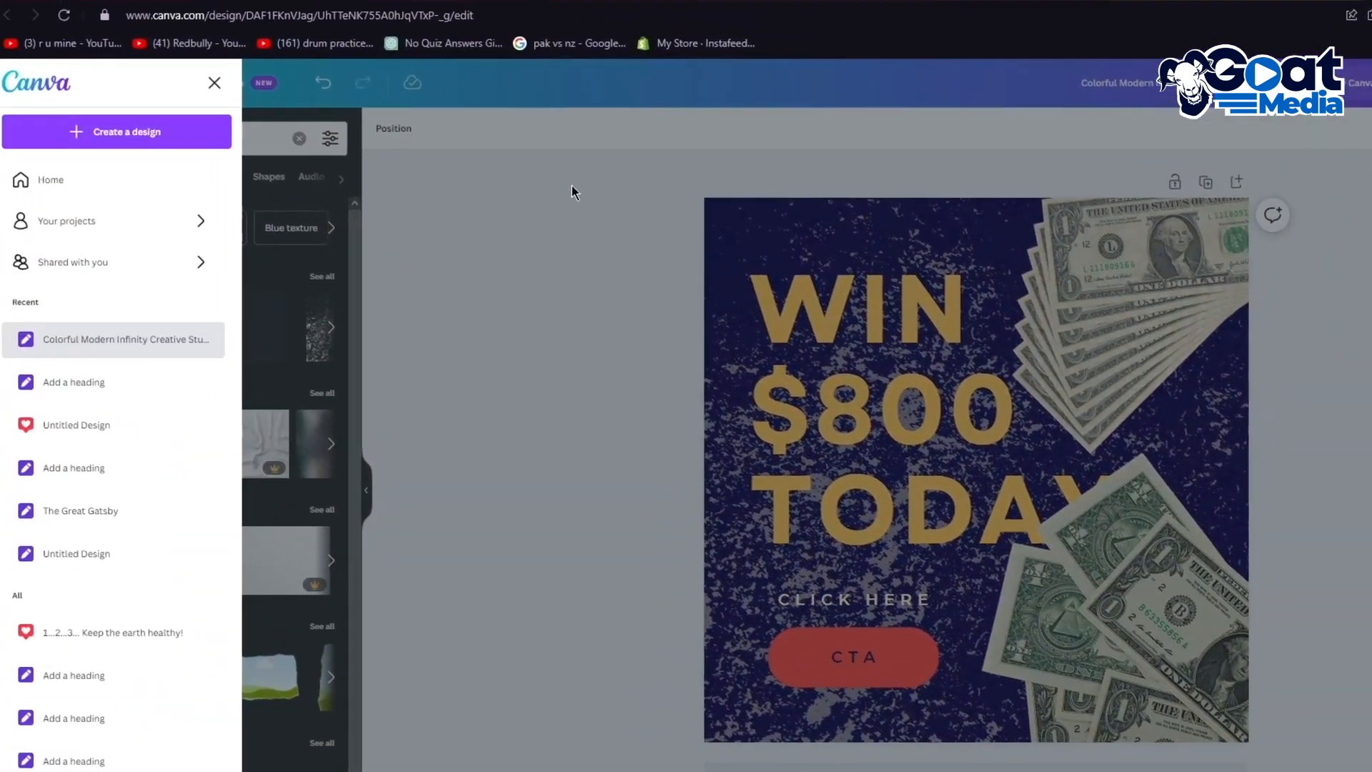
click(22, 83)
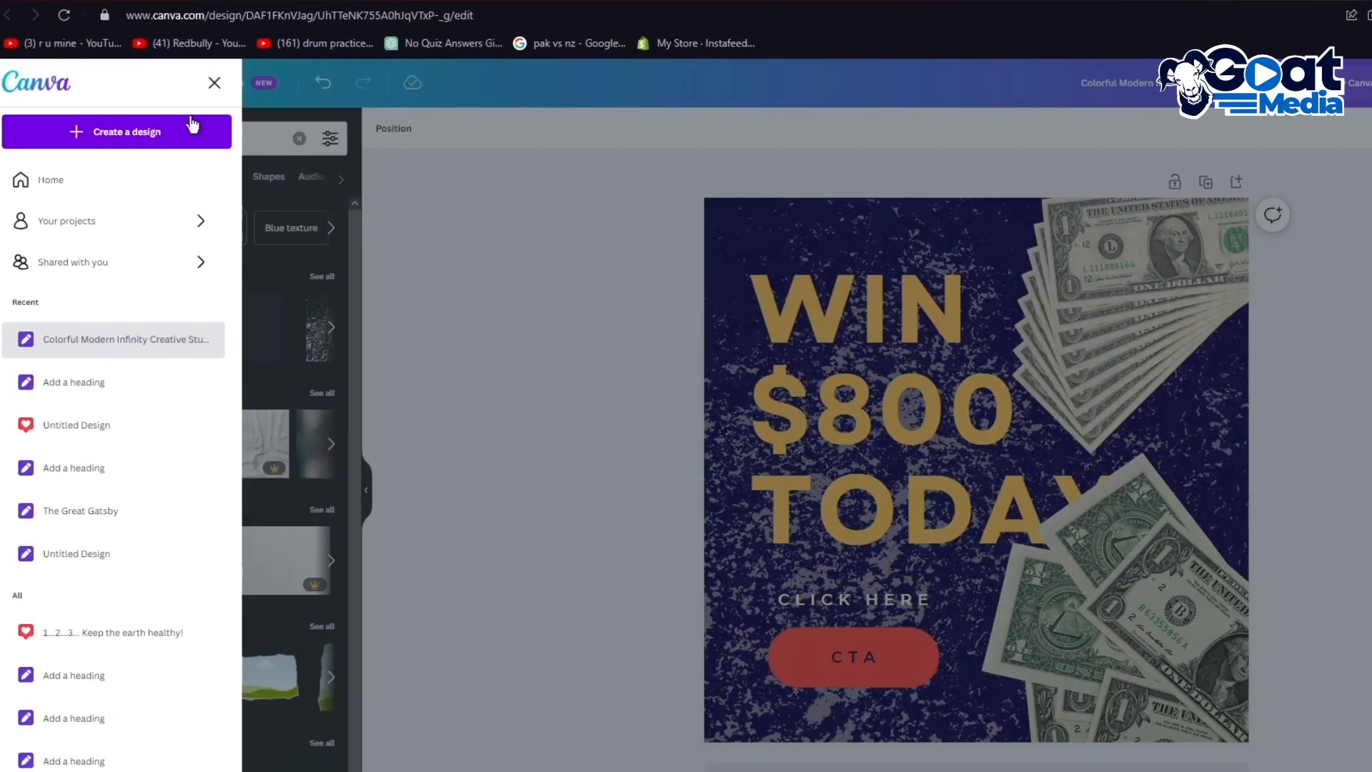
- Open a new browser tab and search the web for "cpagrip"
key(ctrl+t)
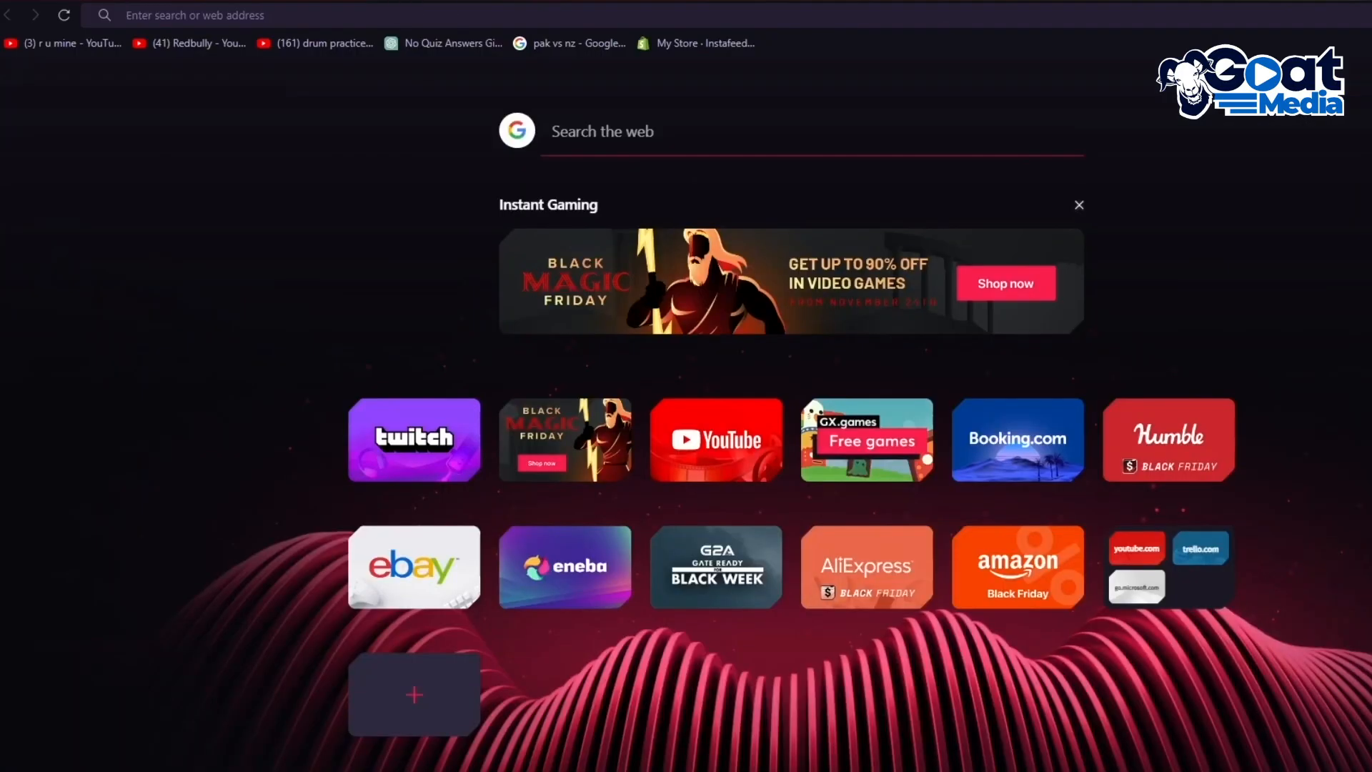
text(cpagrip)
key(Return)
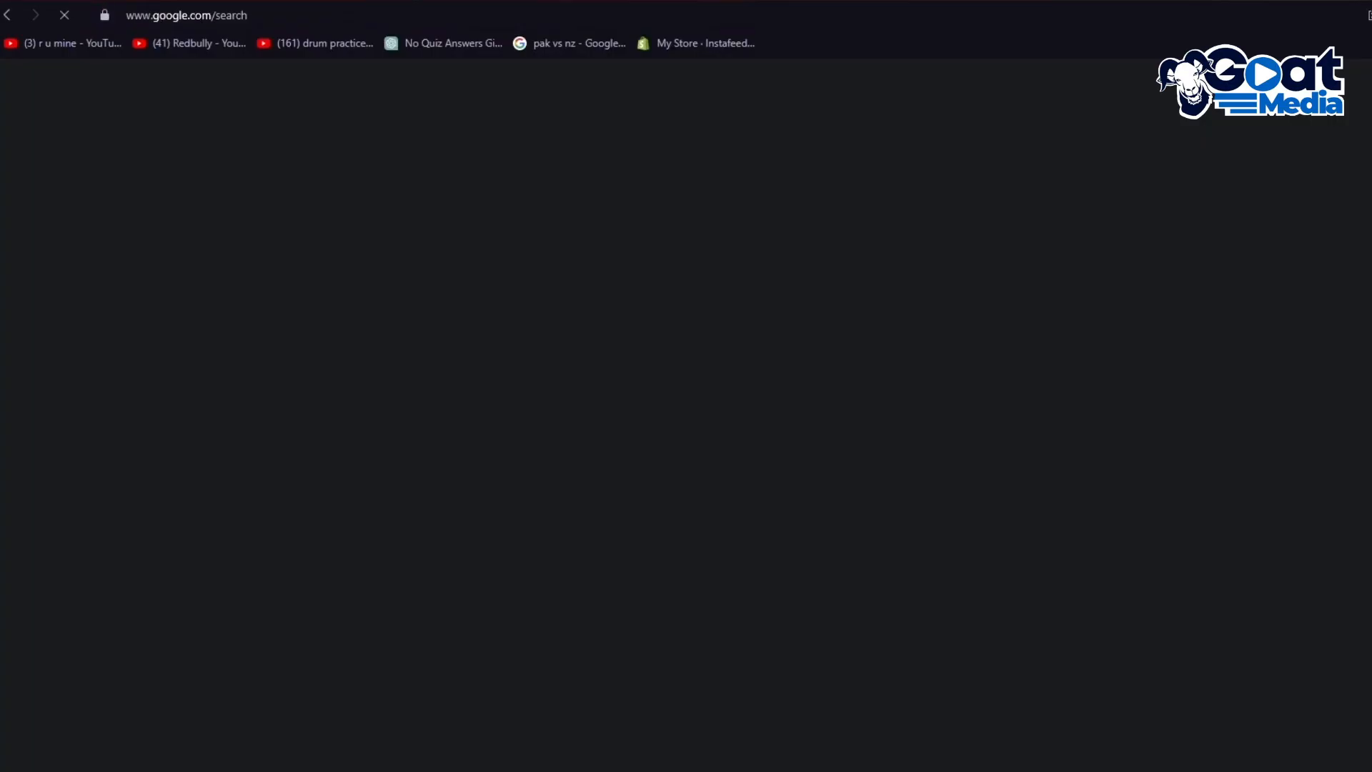